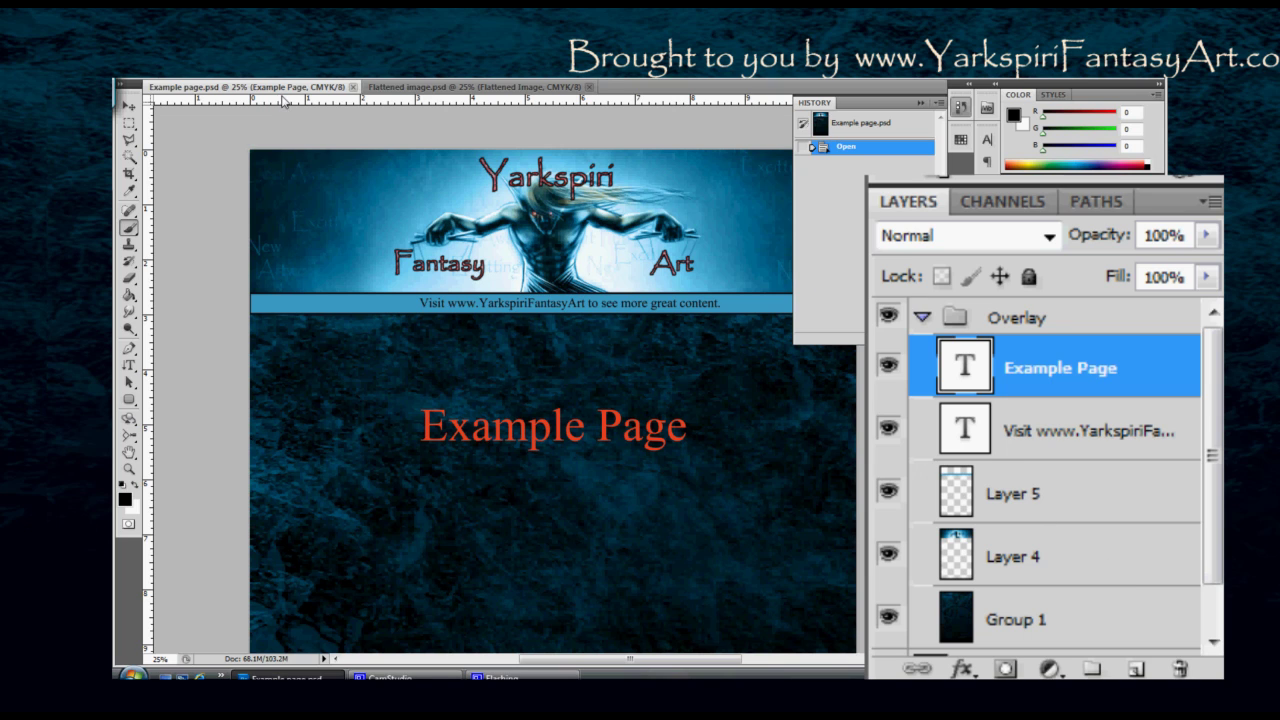
# Step: Switch to the Flattened image.psd document and hide its "Flattened Image" text layer
pyautogui.click(422, 88)
pyautogui.click(245, 87)
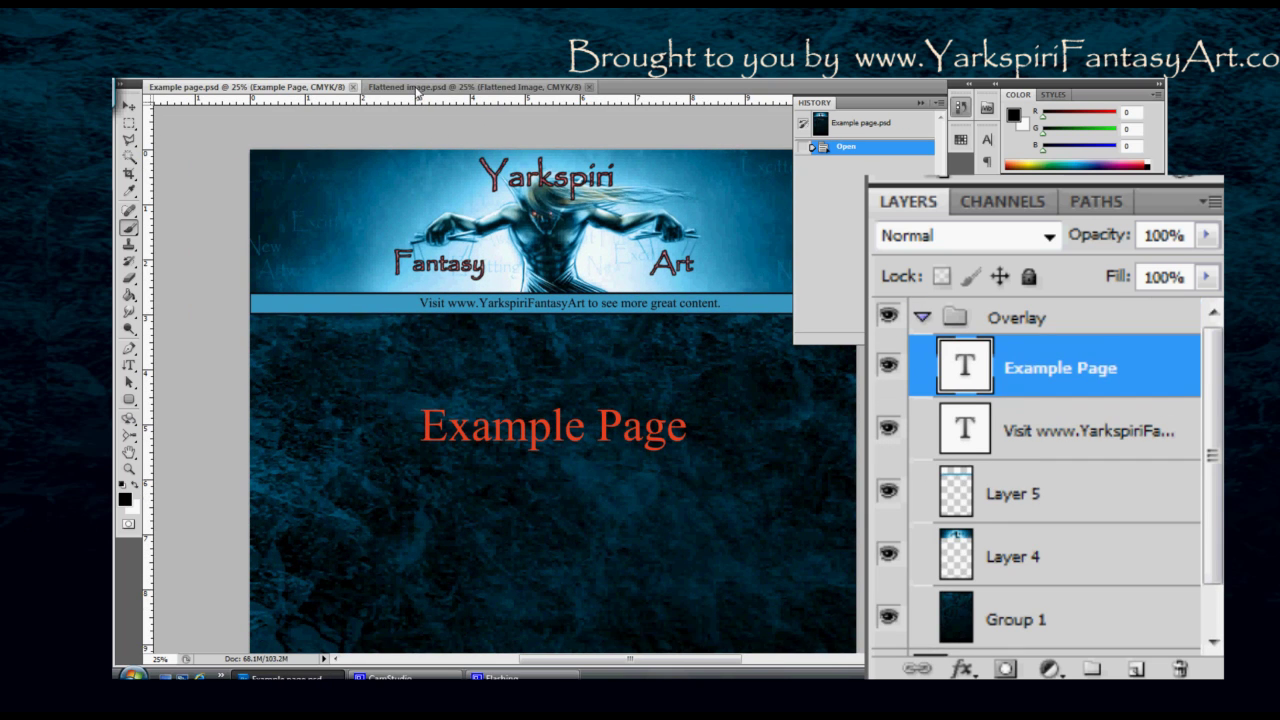
pyautogui.click(418, 88)
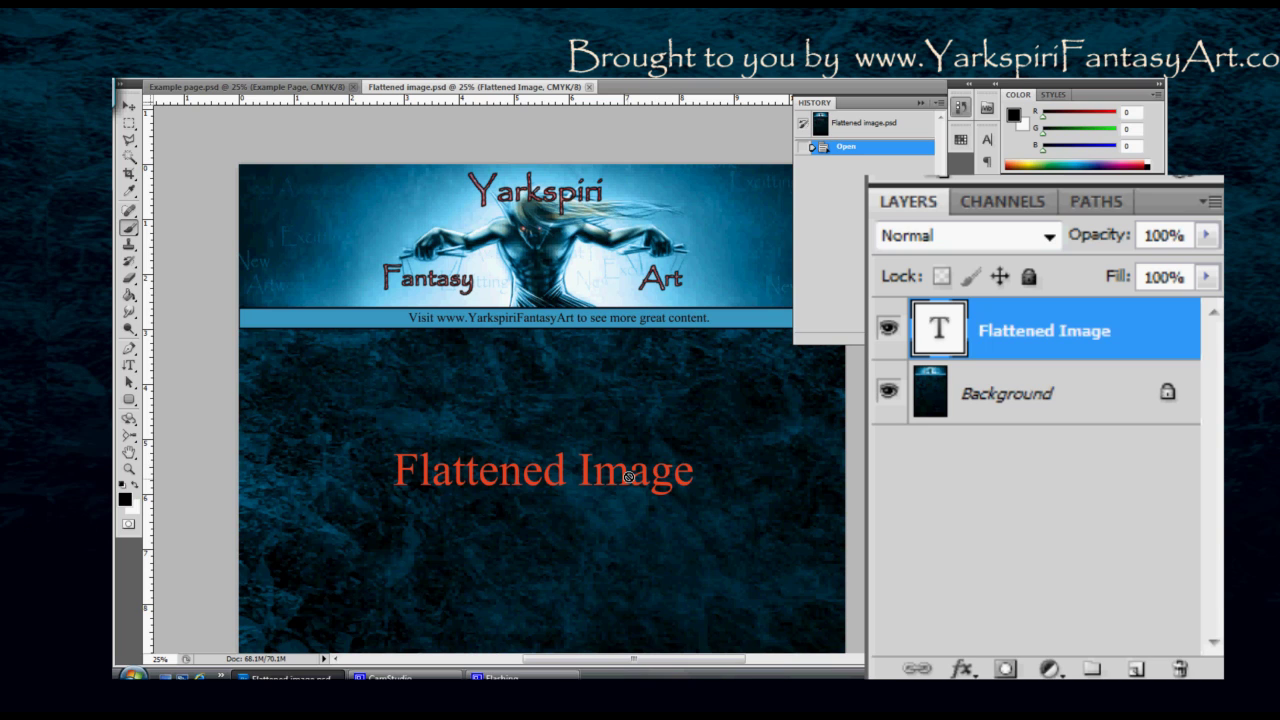
pyautogui.click(888, 329)
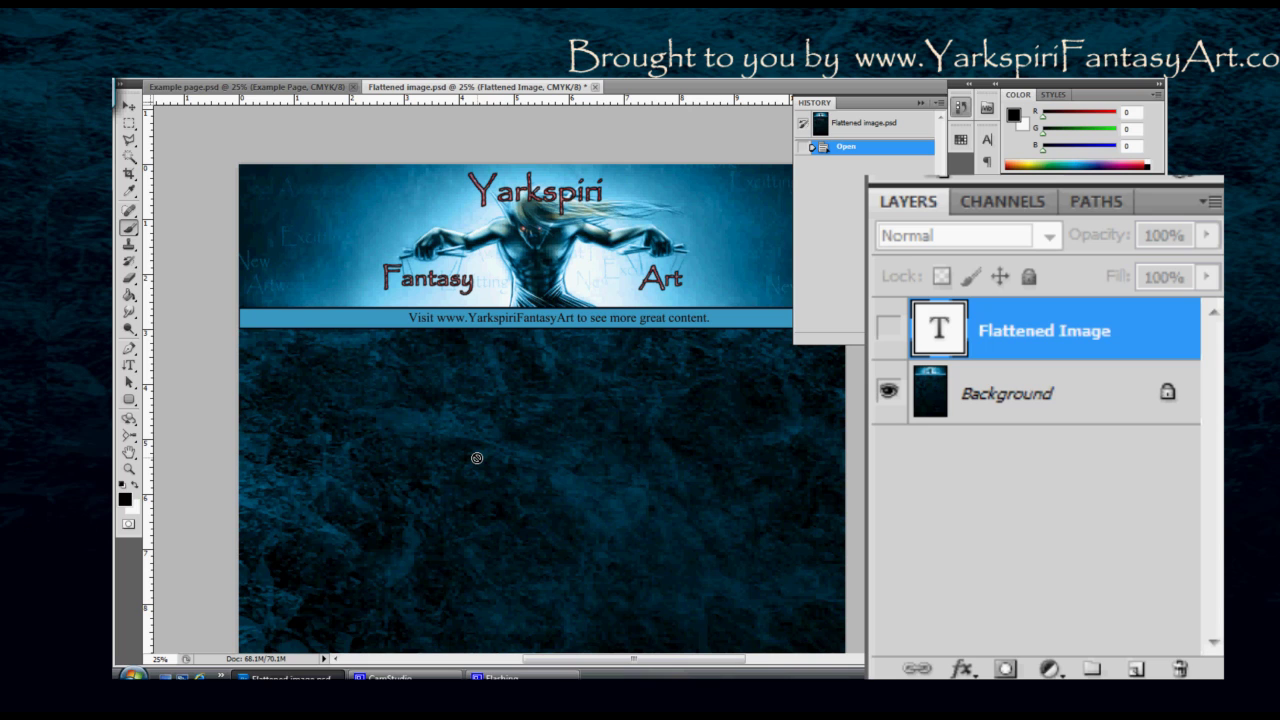
# Step: Convert the locked Background of the flattened document into a regular editable layer with the default settings
pyautogui.click(1167, 395)
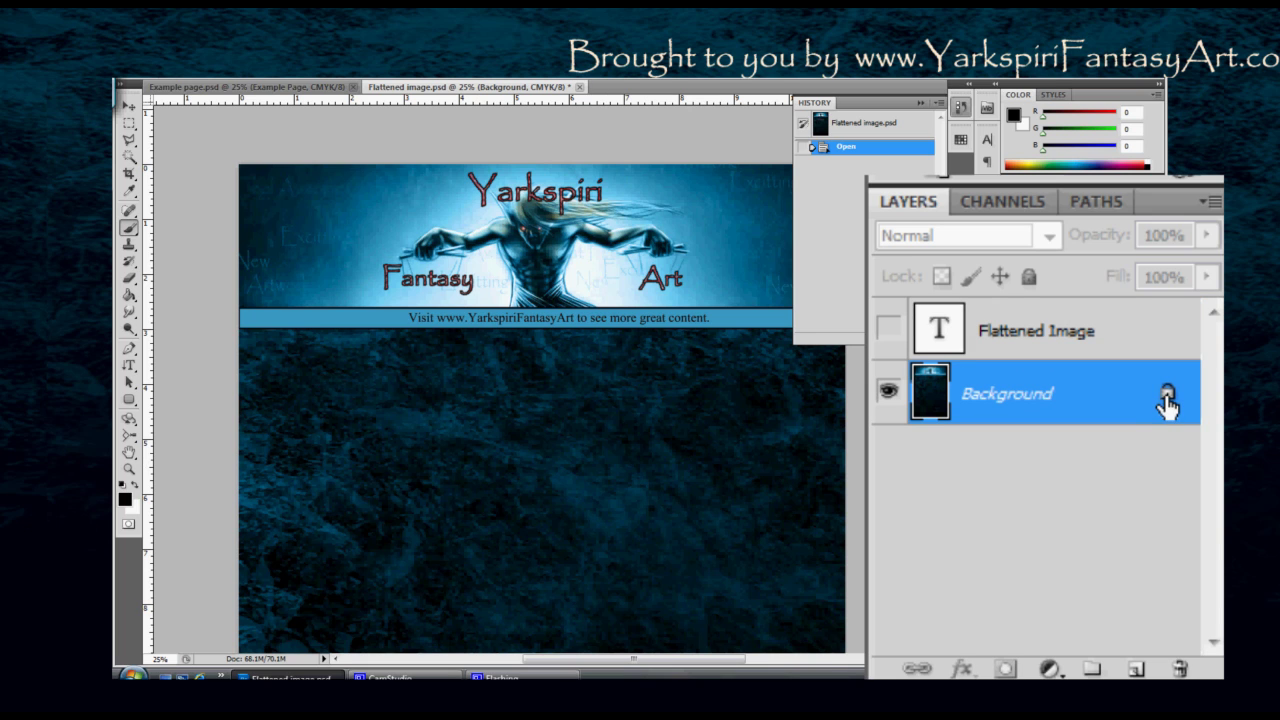
pyautogui.doubleClick(1167, 403)
pyautogui.click(757, 240)
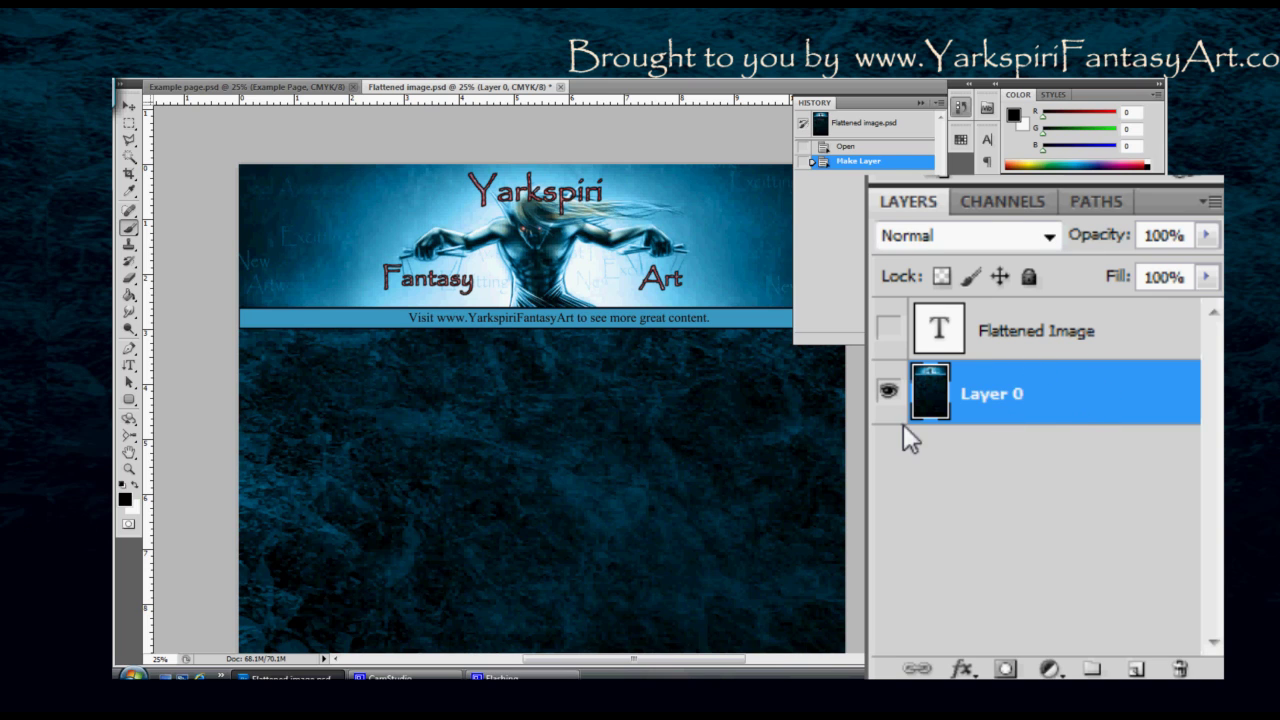
# Step: Collapse the History panel, try shifting the flattened artwork slightly upward with the Move tool, and undo the move
pyautogui.press('m')
pyautogui.press('v')
pyautogui.click(919, 103)
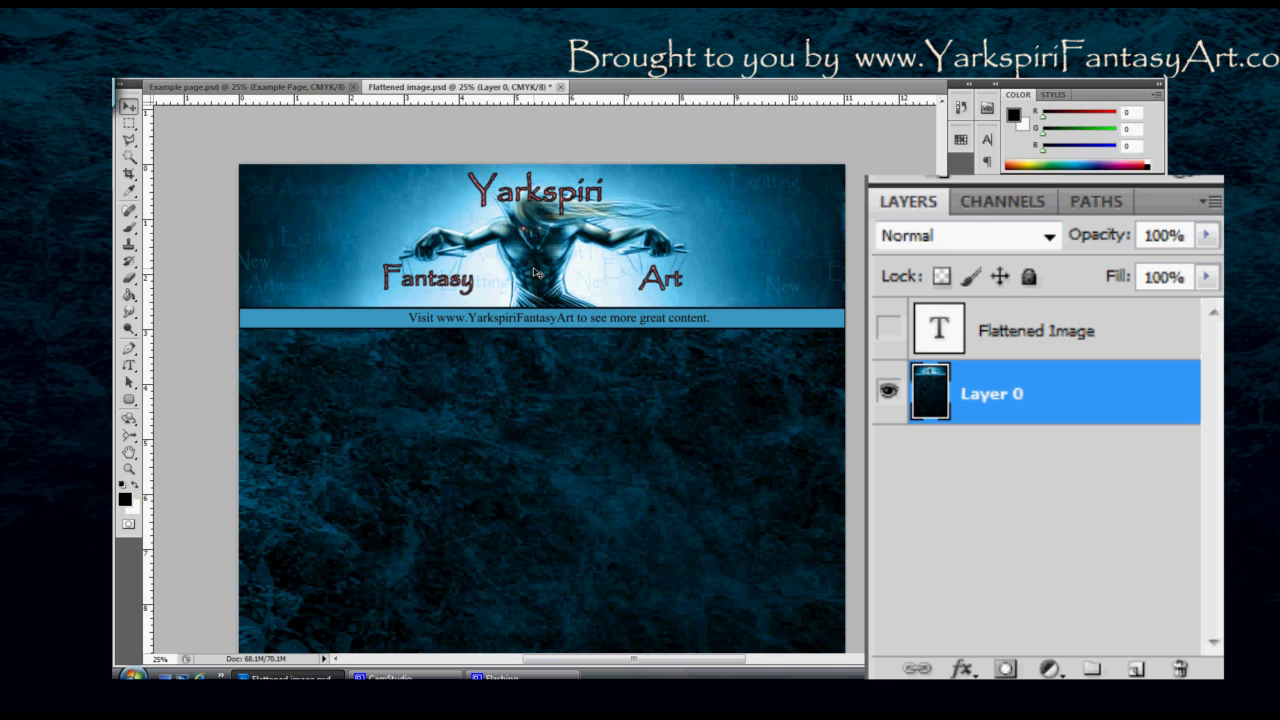
pyautogui.moveTo(535, 272)
pyautogui.mouseDown()
pyautogui.moveTo(593, 298)
pyautogui.moveTo(541, 266)
pyautogui.mouseUp()
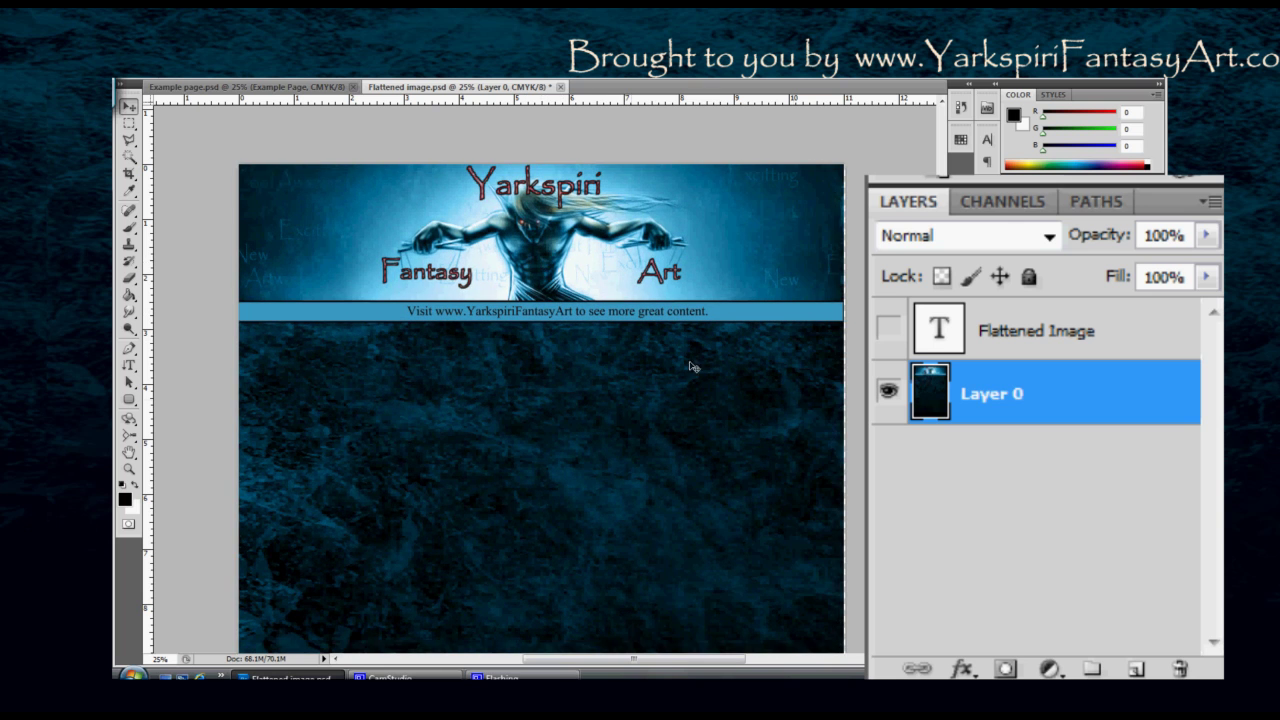
pyautogui.hotkey('ctrl', 'z')
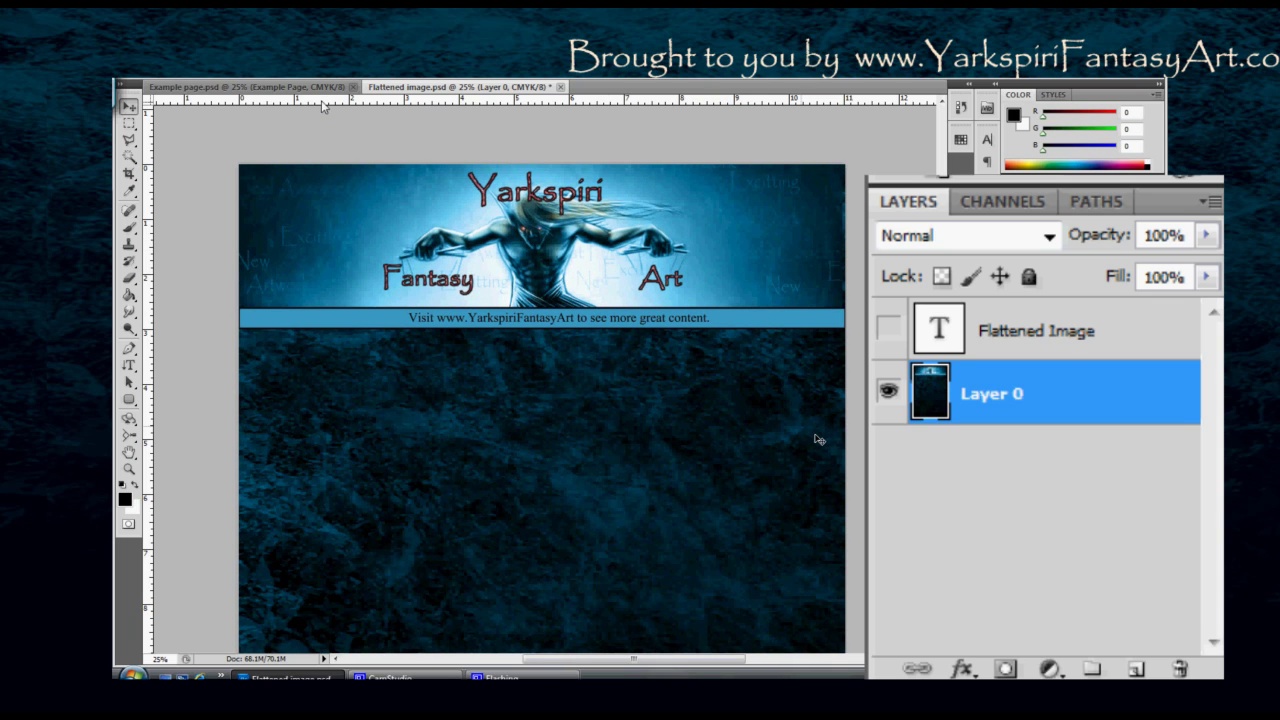
# Step: Switch to Example page.psd and try moving Layer 4's header artwork down over the page title, undoing the move
pyautogui.click(242, 88)
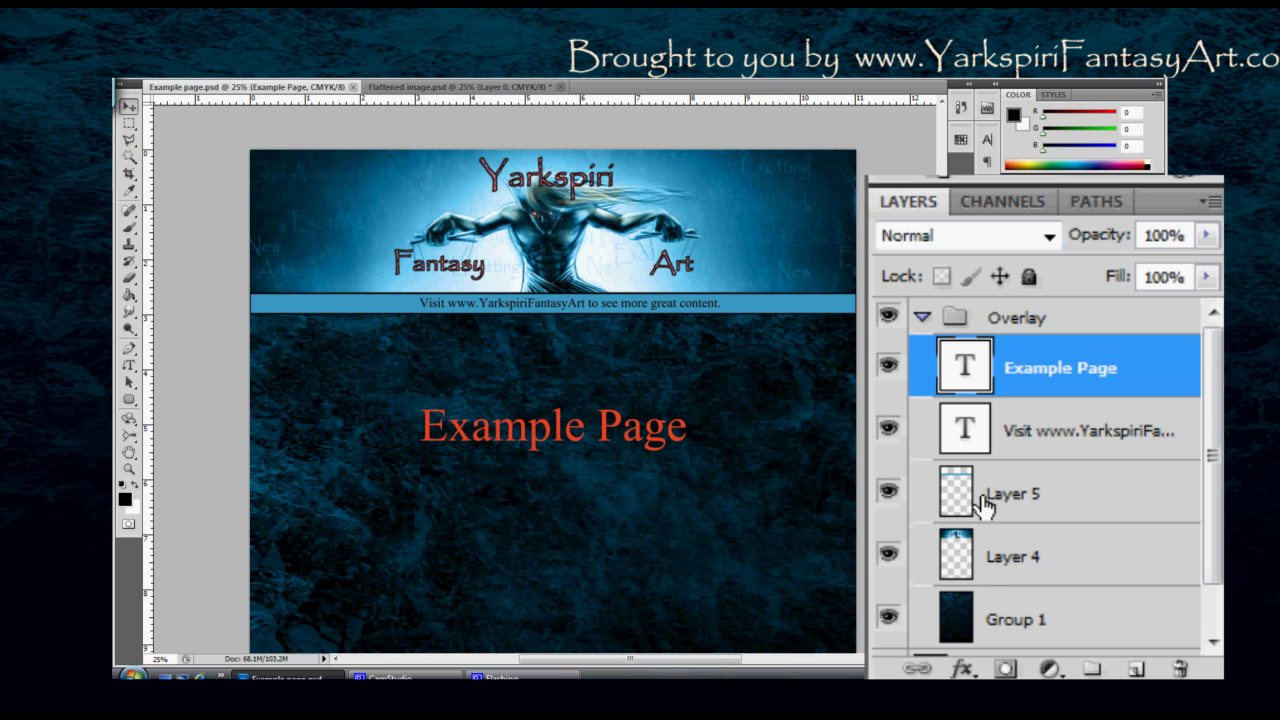
pyautogui.click(1030, 590)
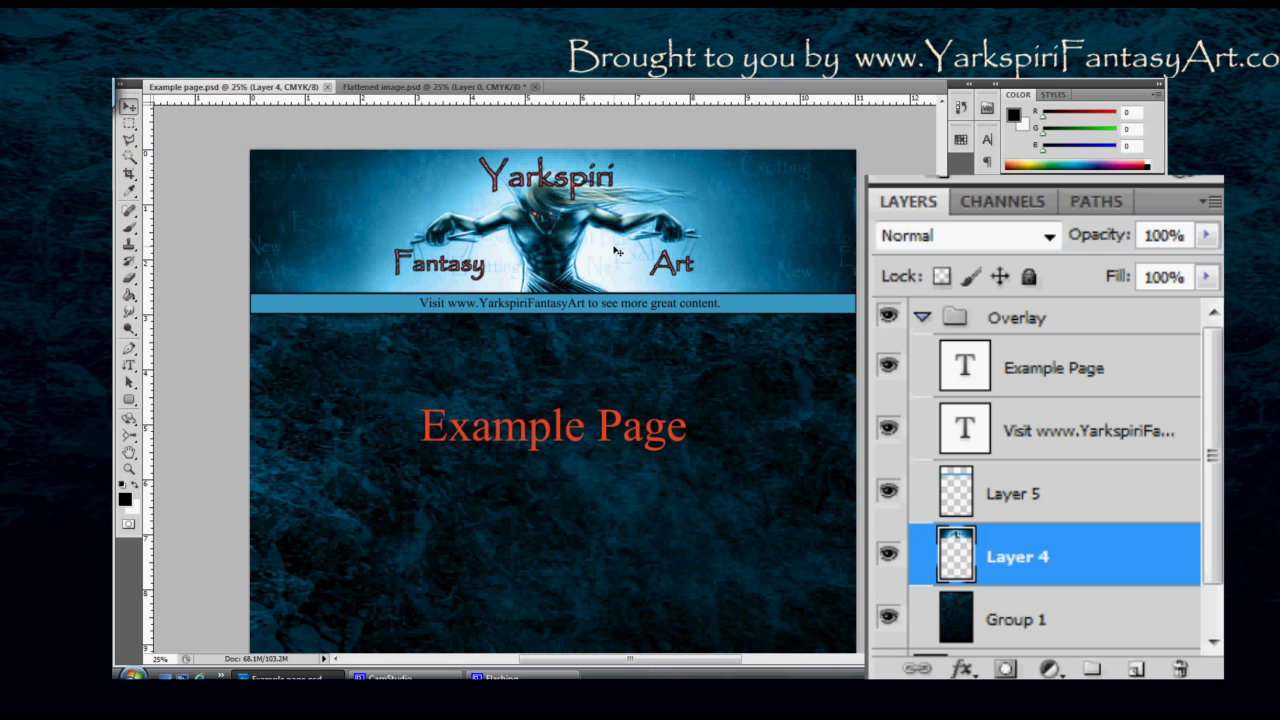
pyautogui.moveTo(617, 251); pyautogui.dragTo(591, 395)
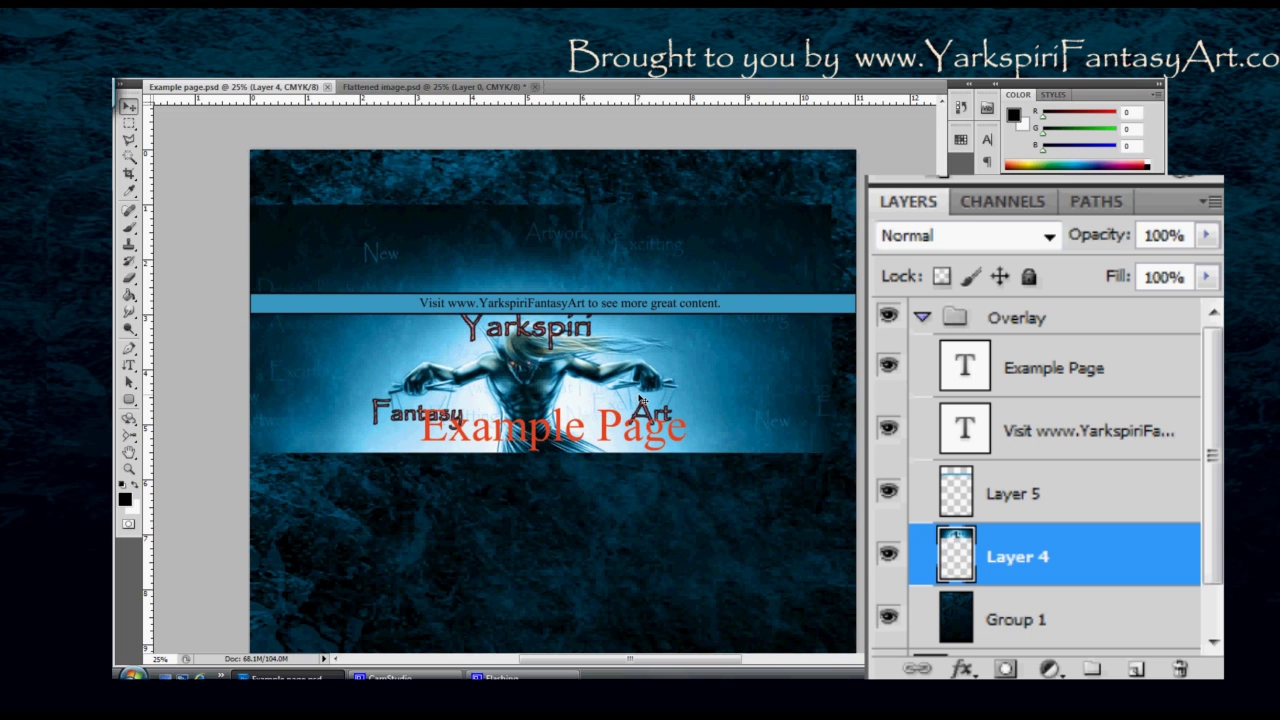
pyautogui.hotkey('ctrl', 'z')
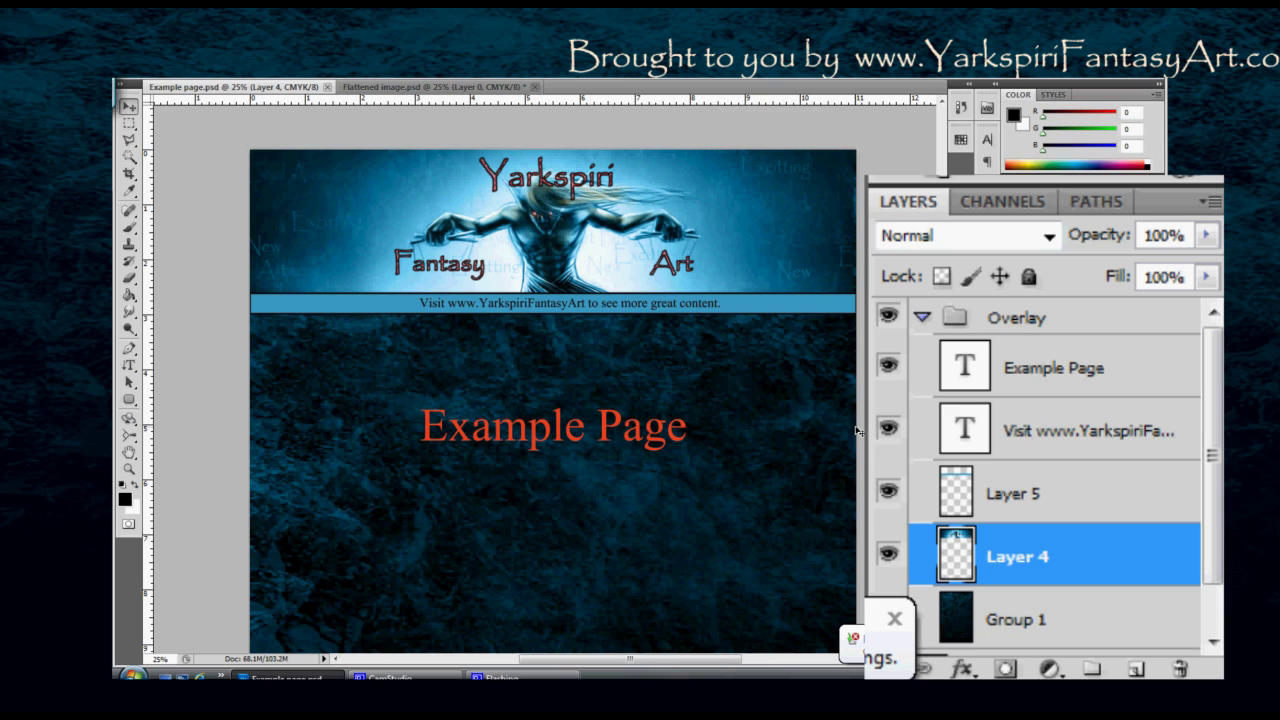
# Step: Toggle the visibility of Layer 4 and Group 1 off and on to compare what each contributes to the page
pyautogui.click(889, 558)
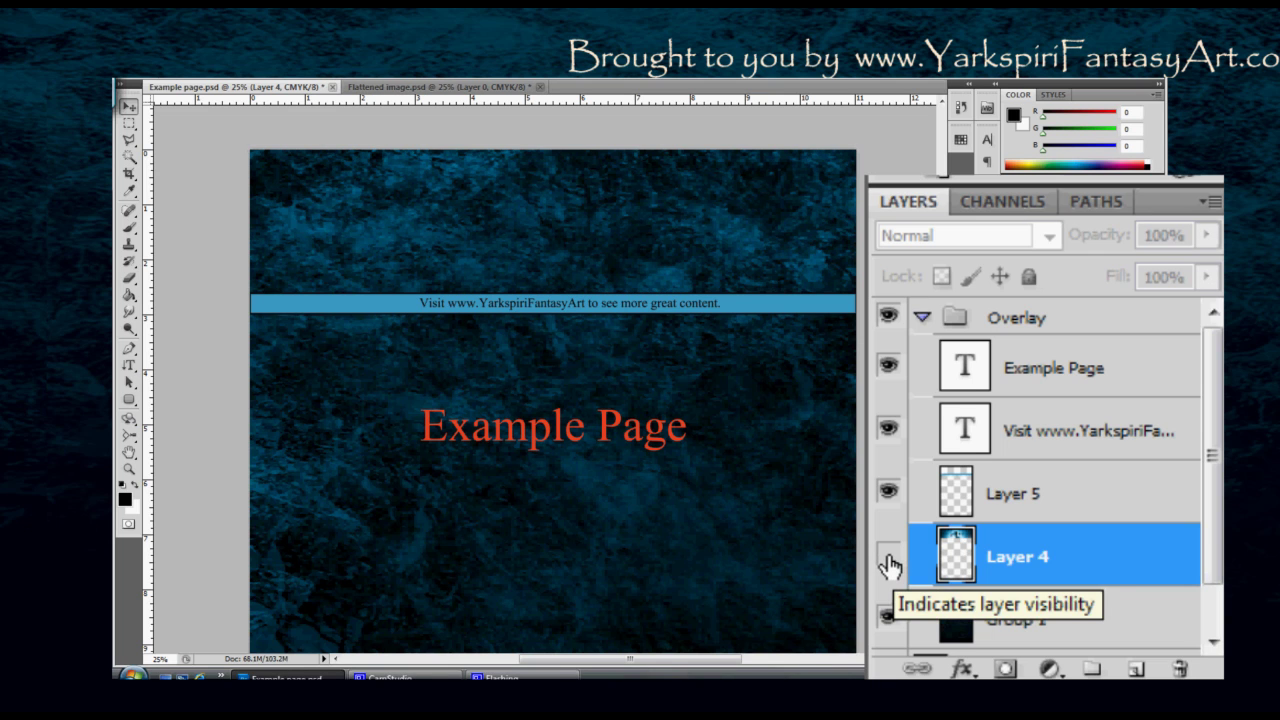
pyautogui.click(889, 558)
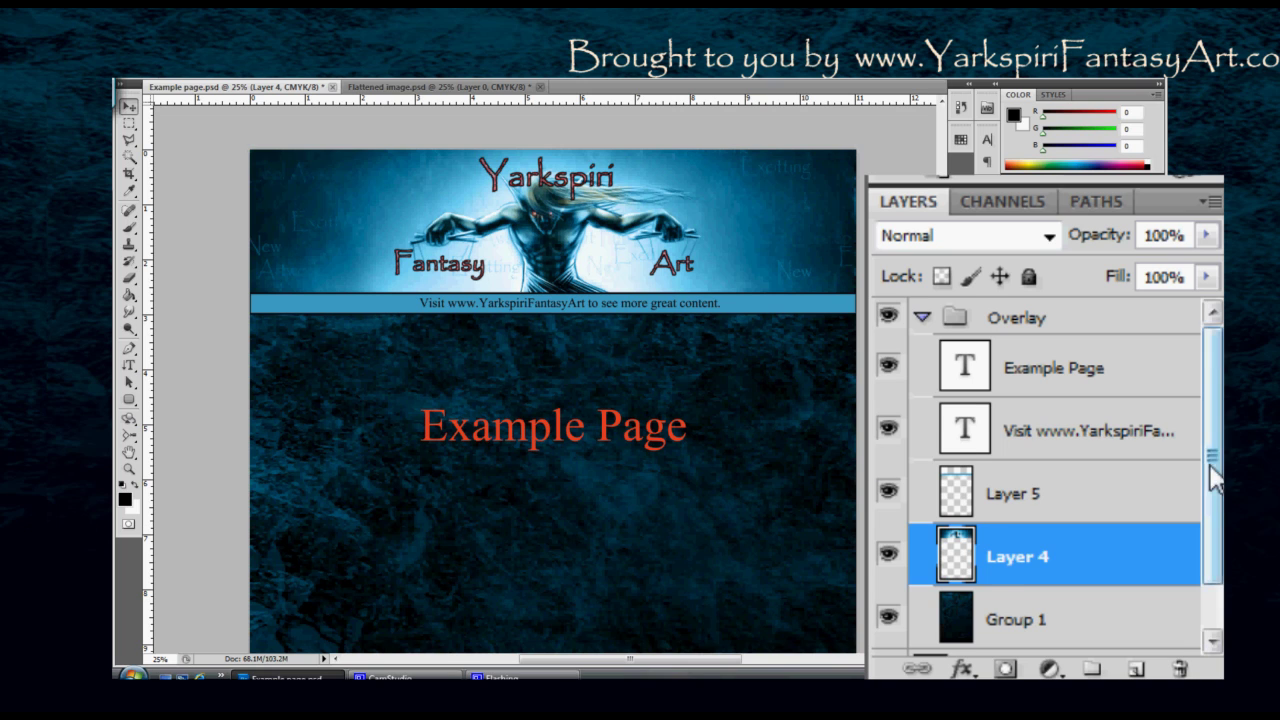
pyautogui.moveTo(1213, 478); pyautogui.dragTo(1213, 510)
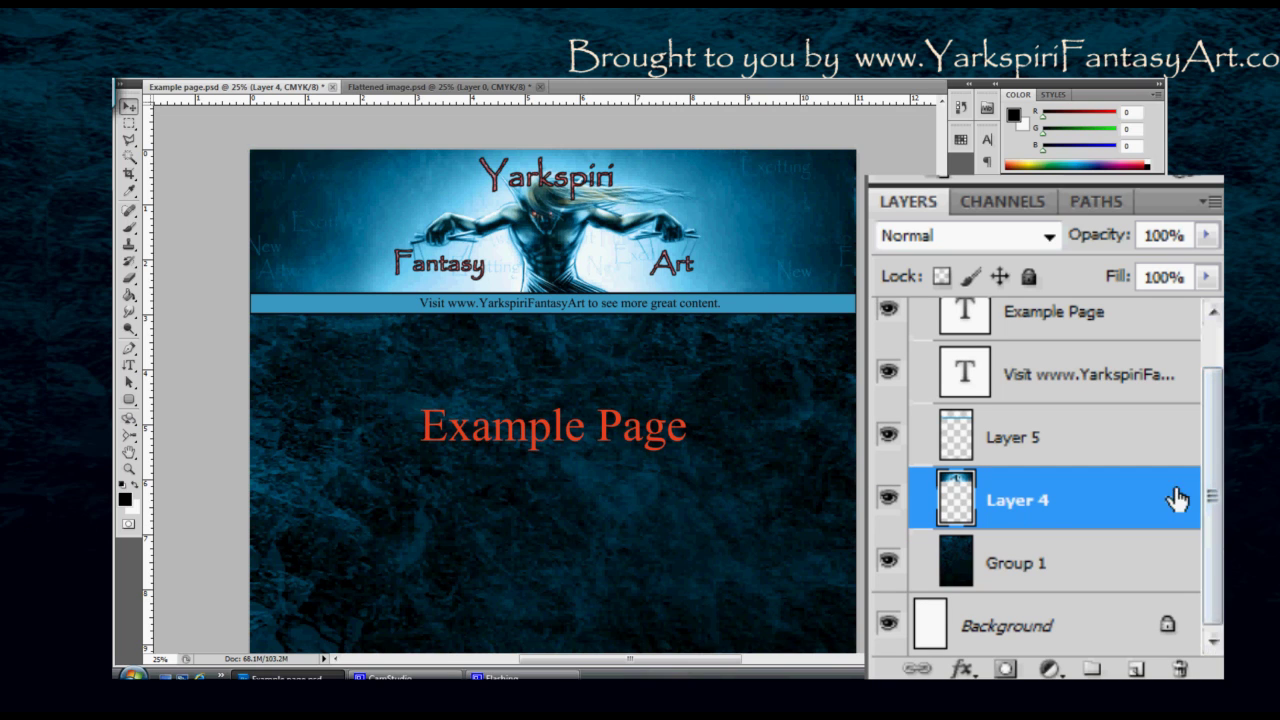
pyautogui.click(887, 562)
pyautogui.click(887, 563)
pyautogui.click(887, 563)
pyautogui.click(887, 563)
pyautogui.click(887, 563)
pyautogui.click(887, 563)
pyautogui.click(887, 563)
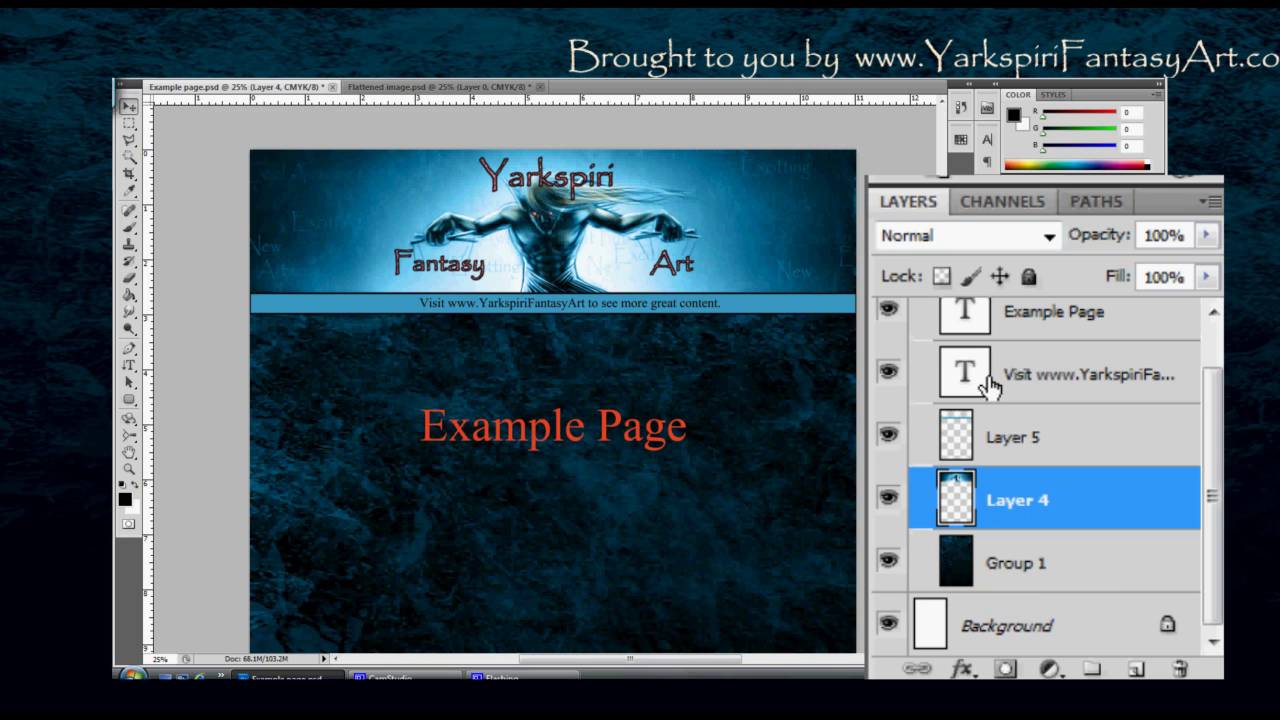
pyautogui.click(889, 376)
pyautogui.click(889, 376)
pyautogui.click(889, 376)
pyautogui.click(889, 376)
pyautogui.moveTo(1211, 457); pyautogui.dragTo(1211, 395)
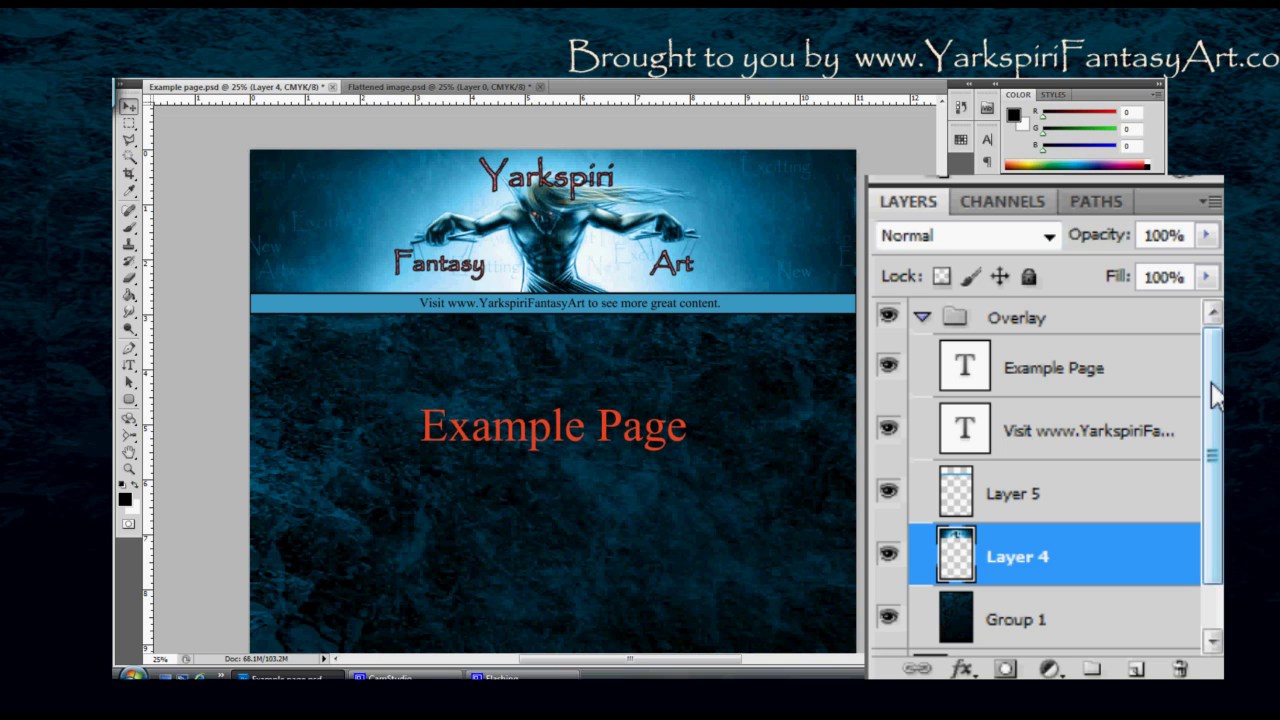
# Step: Add a new layer above the Example Page text layer and brush a white scribble below the page title
pyautogui.click(1108, 380)
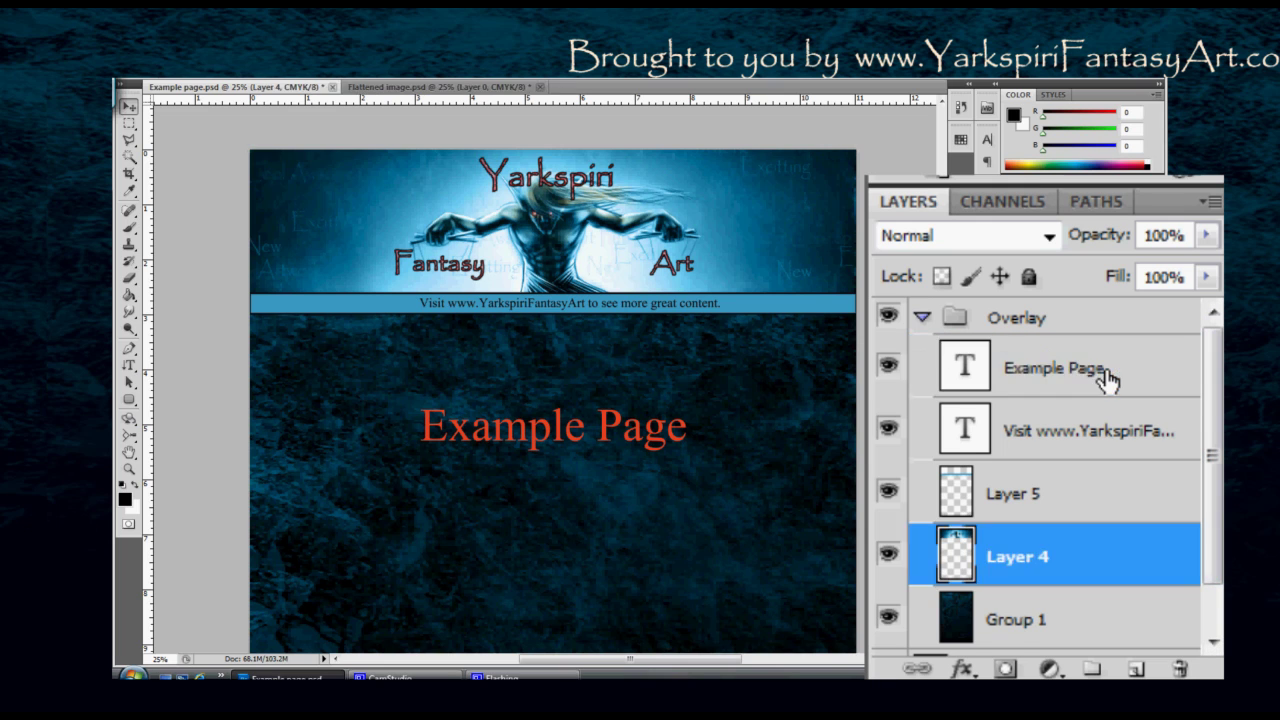
pyautogui.click(1108, 380)
pyautogui.hotkey('ctrl', 'shift', 'alt', 'n')
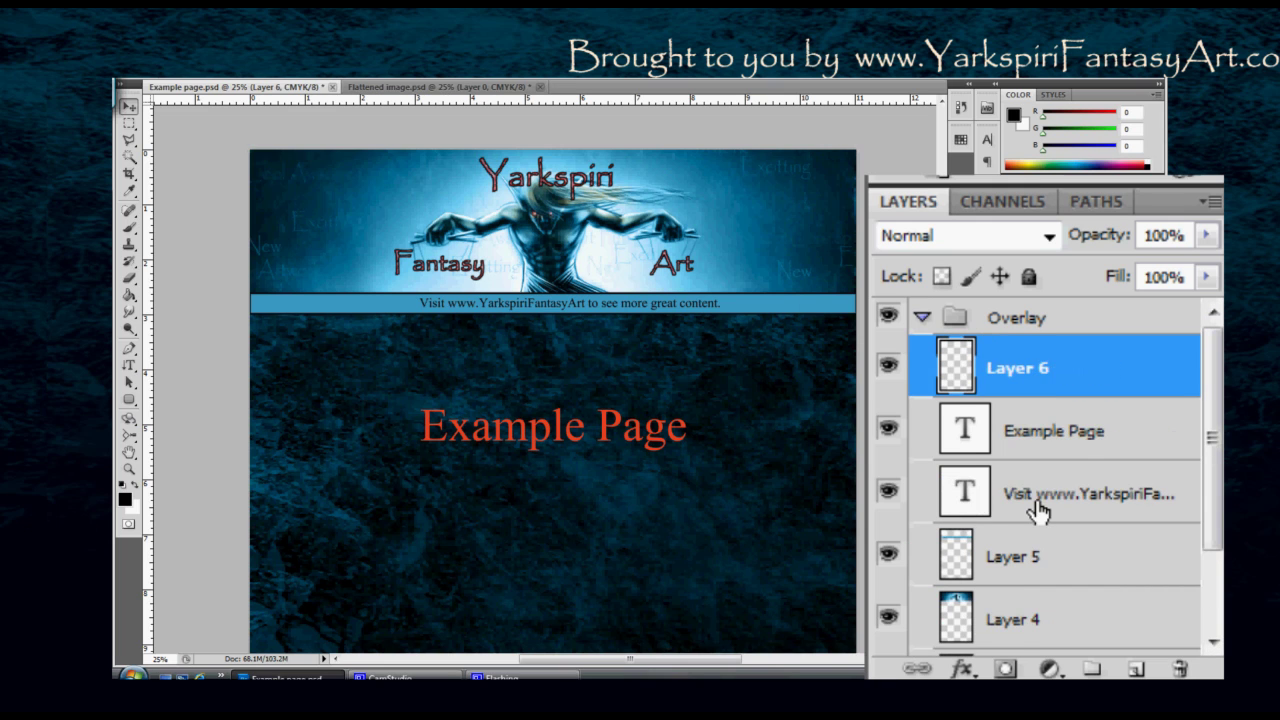
pyautogui.press('b')
pyautogui.press('x')
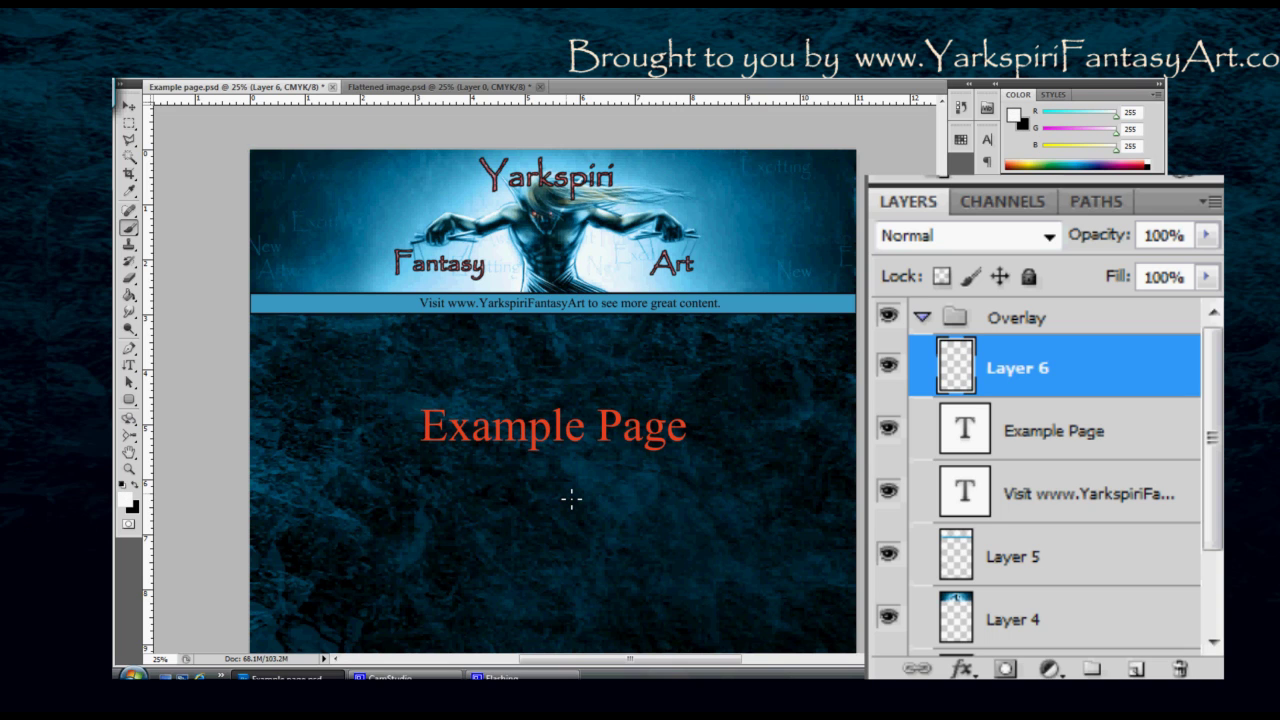
pyautogui.moveTo(588, 495)
pyautogui.mouseDown()
pyautogui.moveTo(556, 502)
pyautogui.moveTo(602, 486)
pyautogui.moveTo(487, 527)
pyautogui.moveTo(602, 486)
pyautogui.moveTo(515, 532)
pyautogui.moveTo(685, 508)
pyautogui.moveTo(520, 539)
pyautogui.moveTo(555, 489)
pyautogui.moveTo(702, 475)
pyautogui.moveTo(566, 536)
pyautogui.mouseUp()
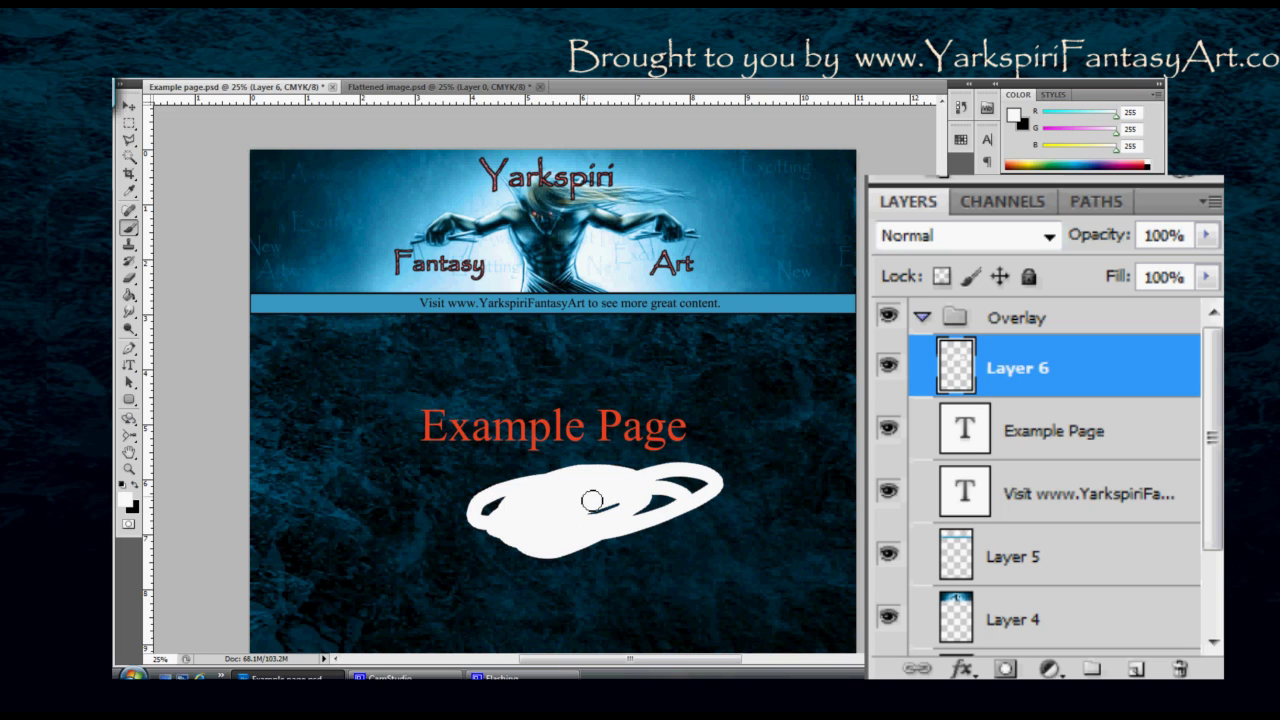
# Step: Switch the brush colour to black and paint a round blob in the middle of the white scribble
pyautogui.press('x')
pyautogui.press('x')
pyautogui.press('x')
pyautogui.moveTo(578, 486)
pyautogui.mouseDown()
pyautogui.moveTo(607, 517)
pyautogui.moveTo(586, 492)
pyautogui.moveTo(566, 506)
pyautogui.moveTo(580, 509)
pyautogui.mouseUp()
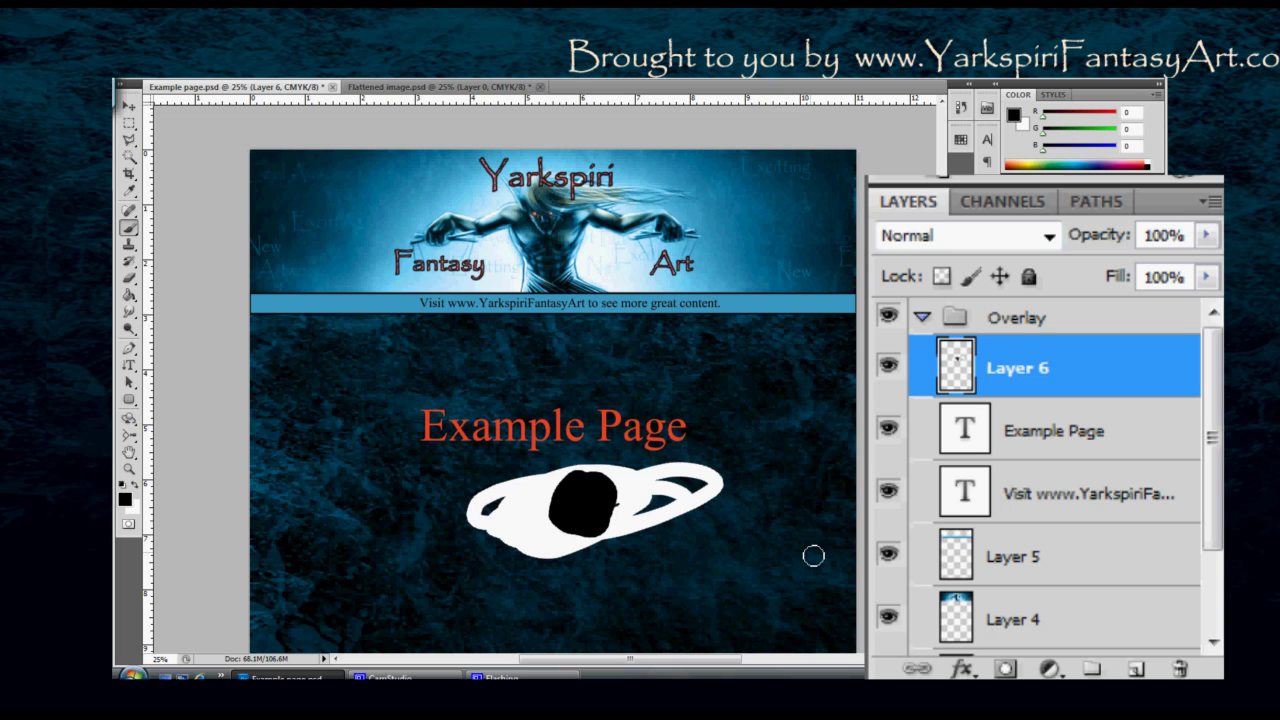
# Step: Hide and delete the painted Layer 6, and toggle the Example Page text layer's visibility off and on
pyautogui.click(888, 370)
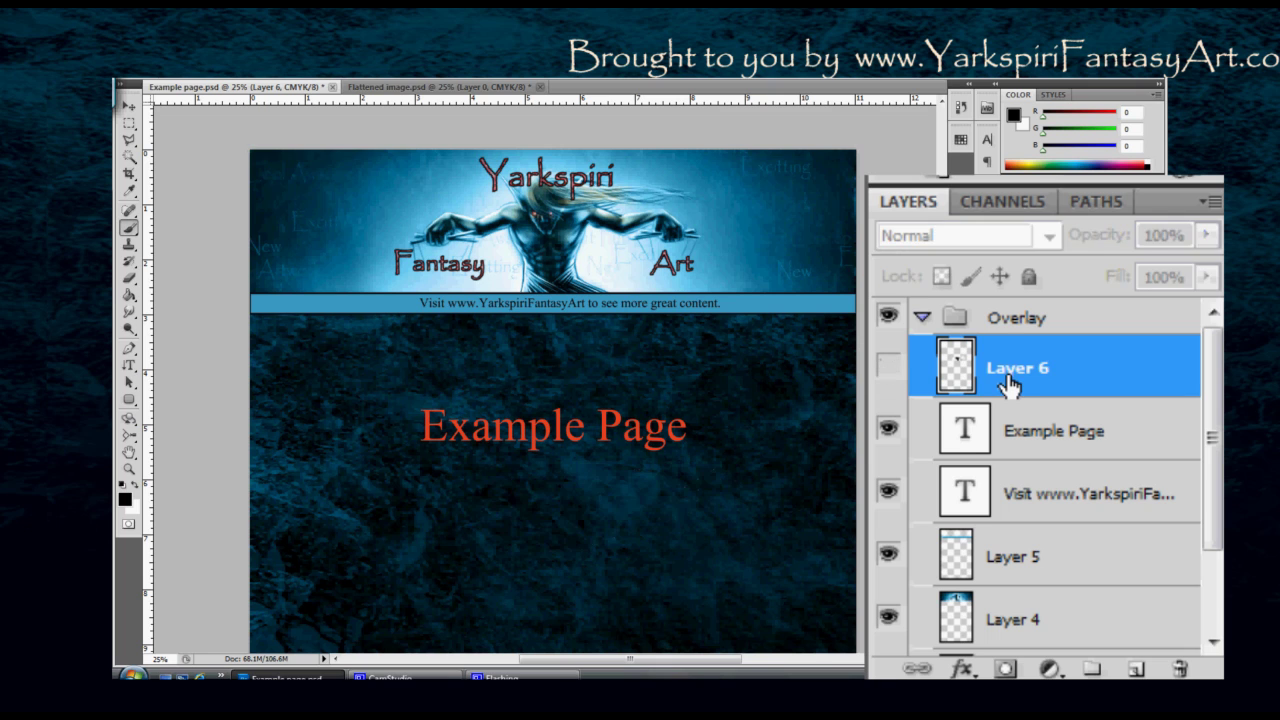
pyautogui.press('Delete')
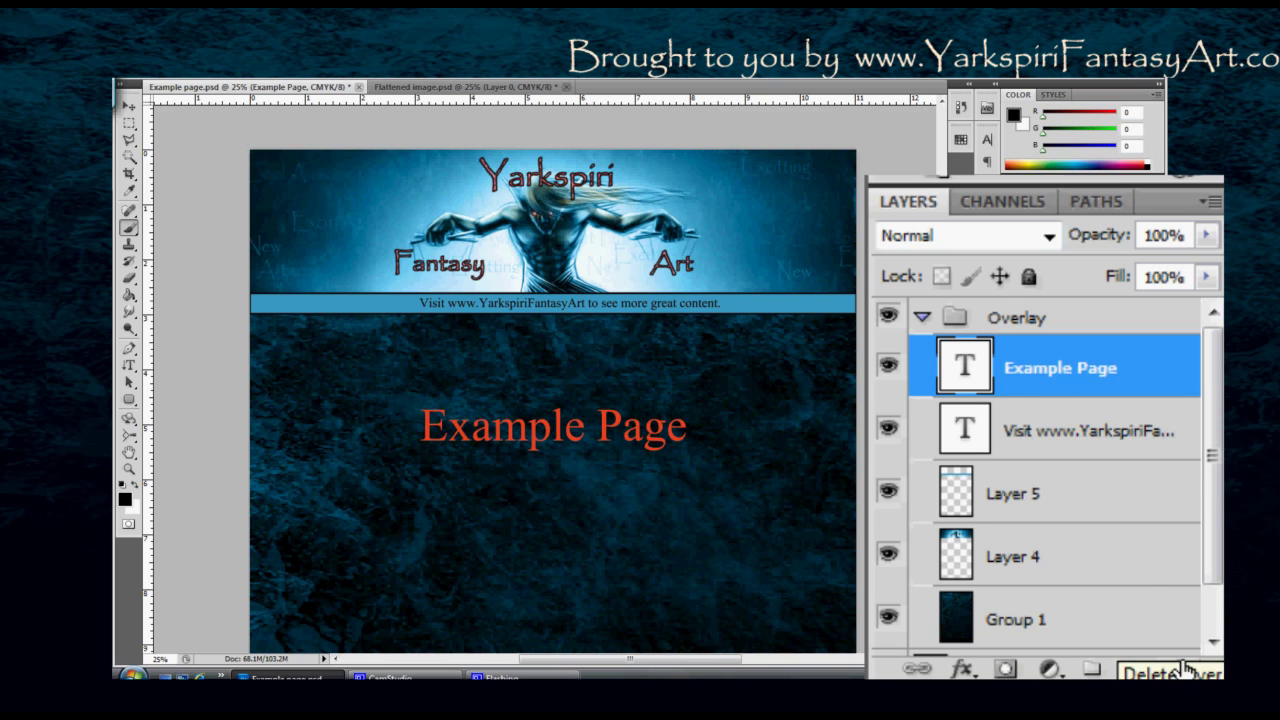
pyautogui.click(887, 370)
pyautogui.click(887, 377)
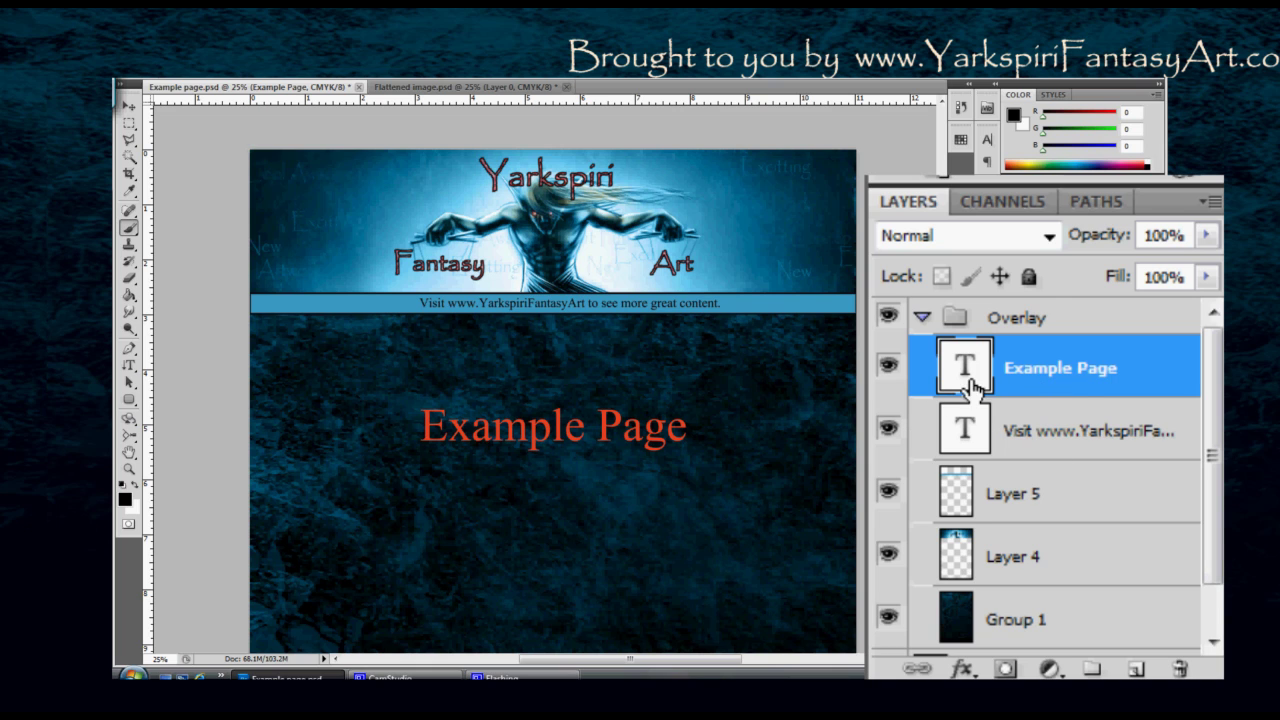
# Step: Test the full lock on the Example Page text layer by trying to move its text, and remove the lock
pyautogui.click(1030, 278)
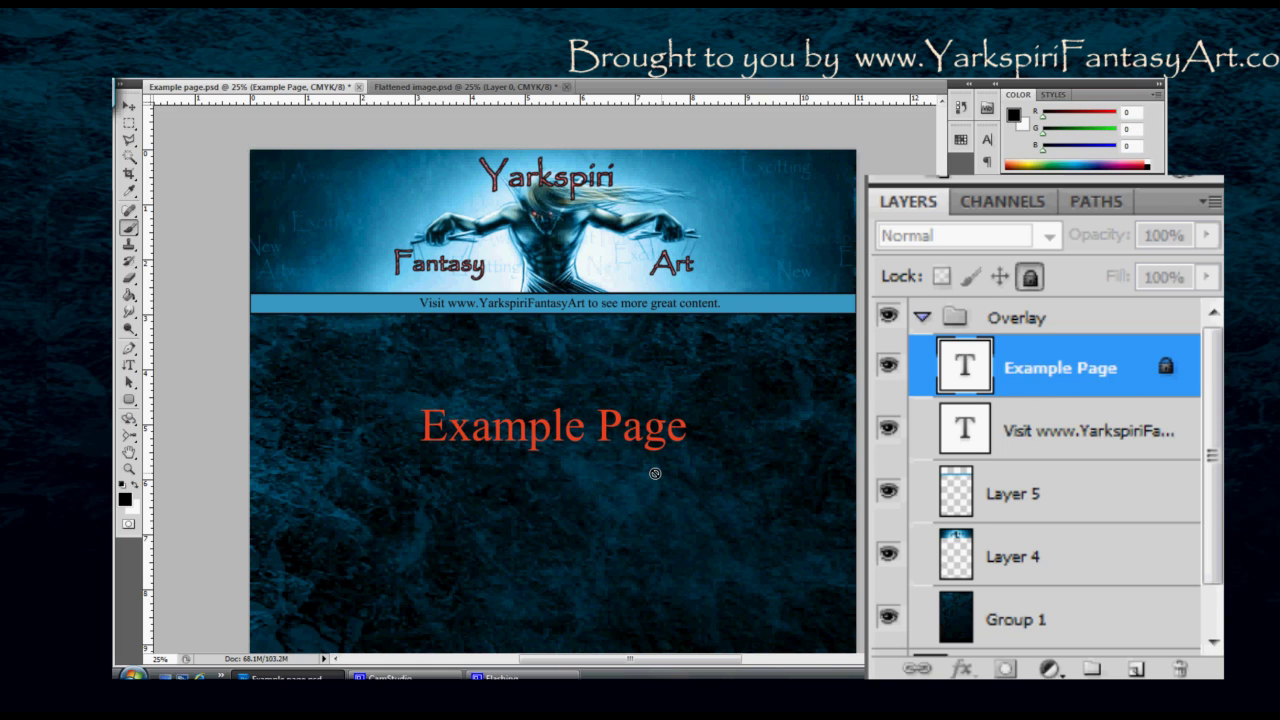
pyautogui.press('v')
pyautogui.click(576, 427)
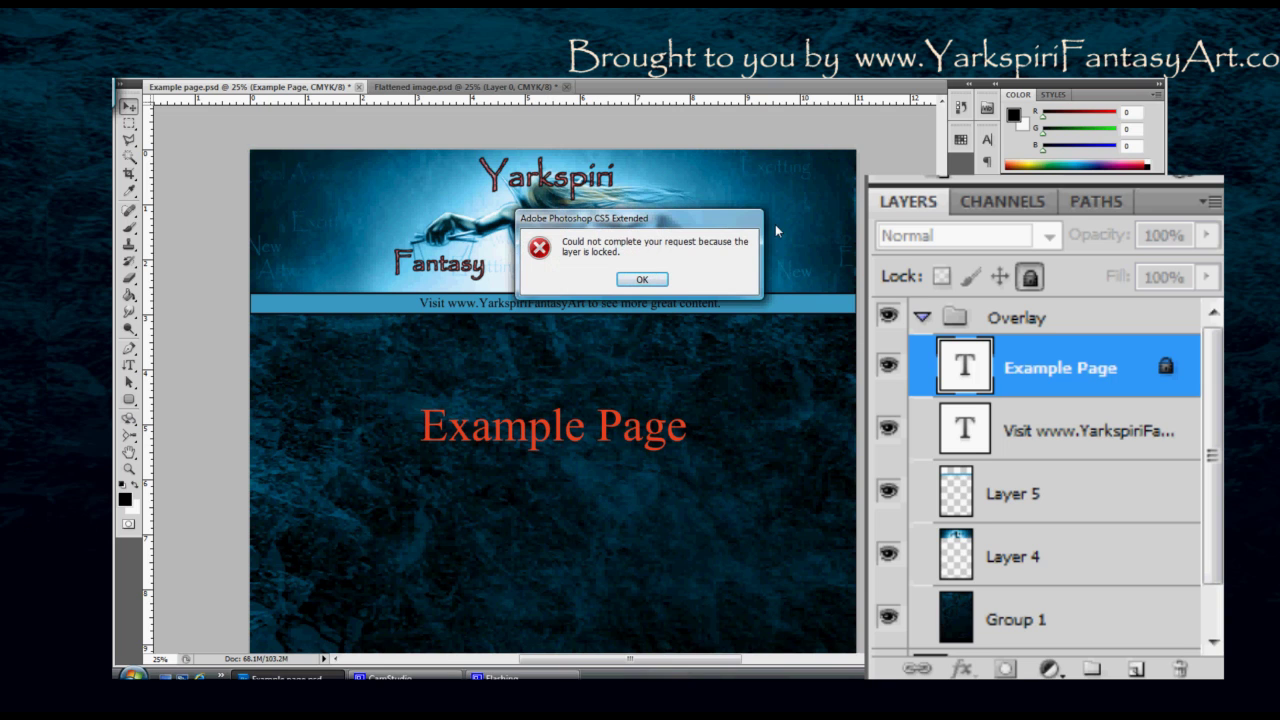
pyautogui.moveTo(604, 224); pyautogui.dragTo(587, 259)
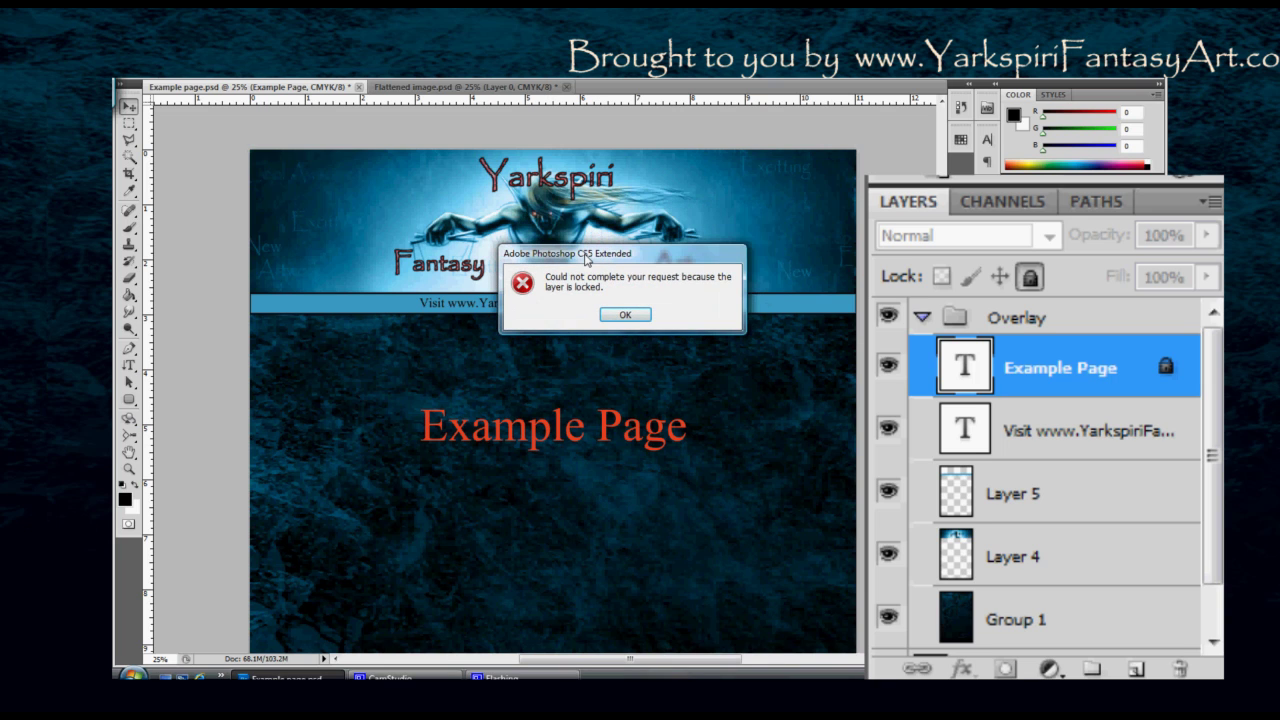
pyautogui.click(625, 316)
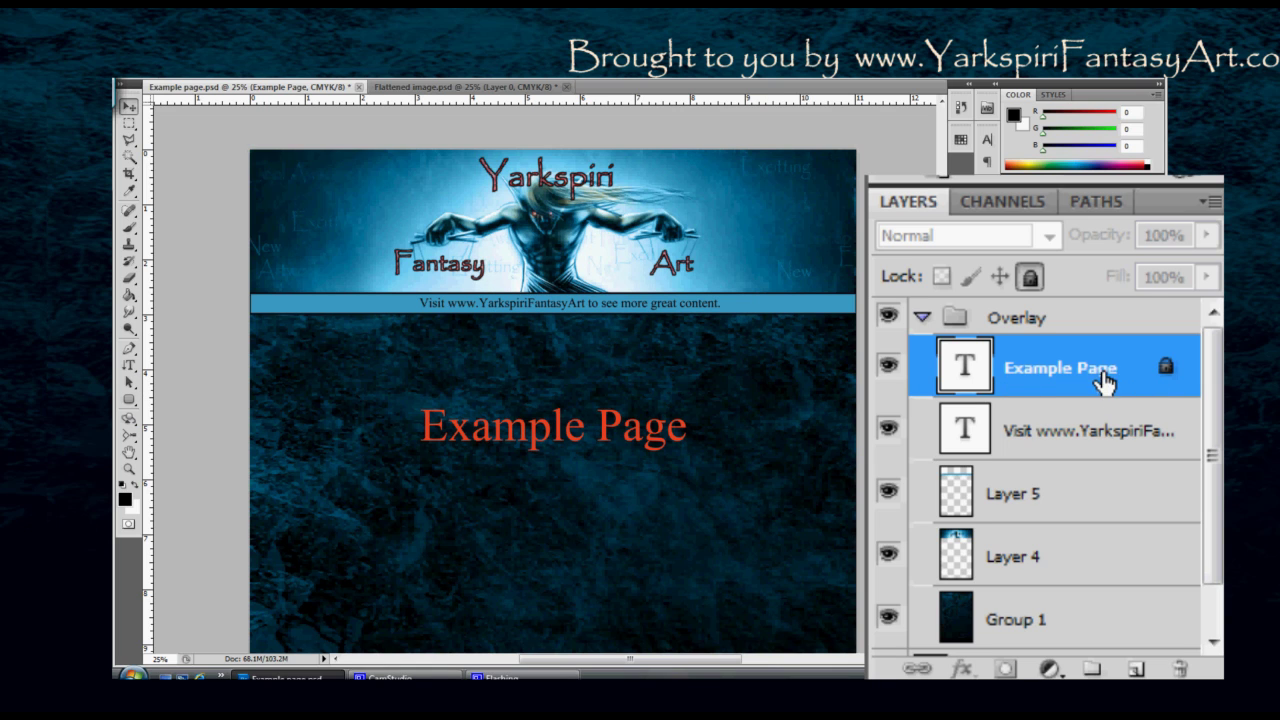
pyautogui.moveTo(1167, 375)
pyautogui.click(1030, 277)
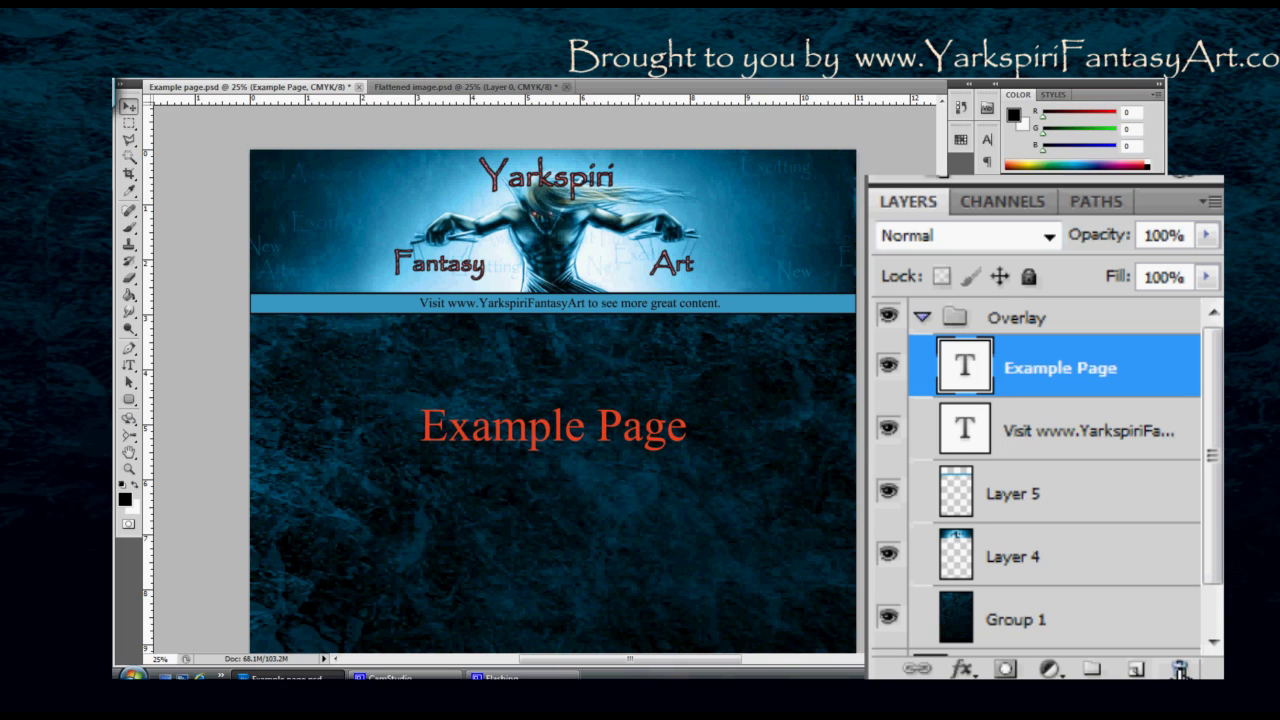
# Step: Delete the Example Page text layer and undo the deletion
pyautogui.click(1180, 669)
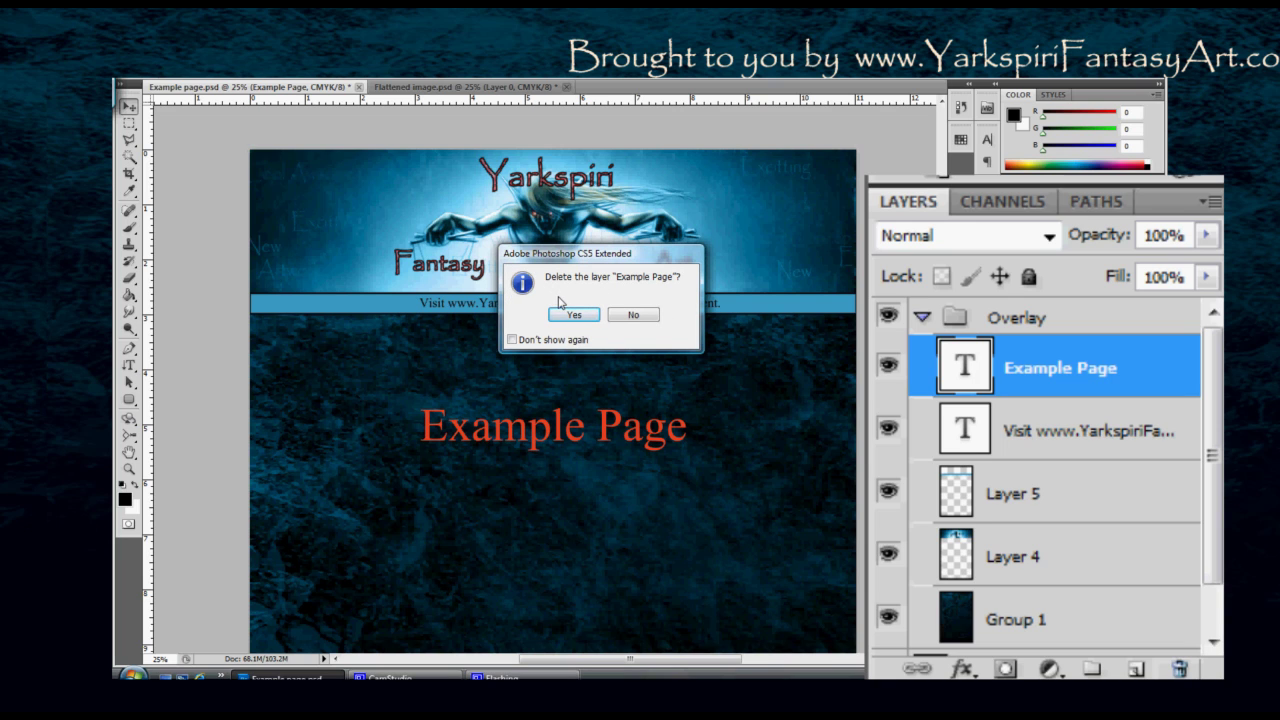
pyautogui.click(559, 317)
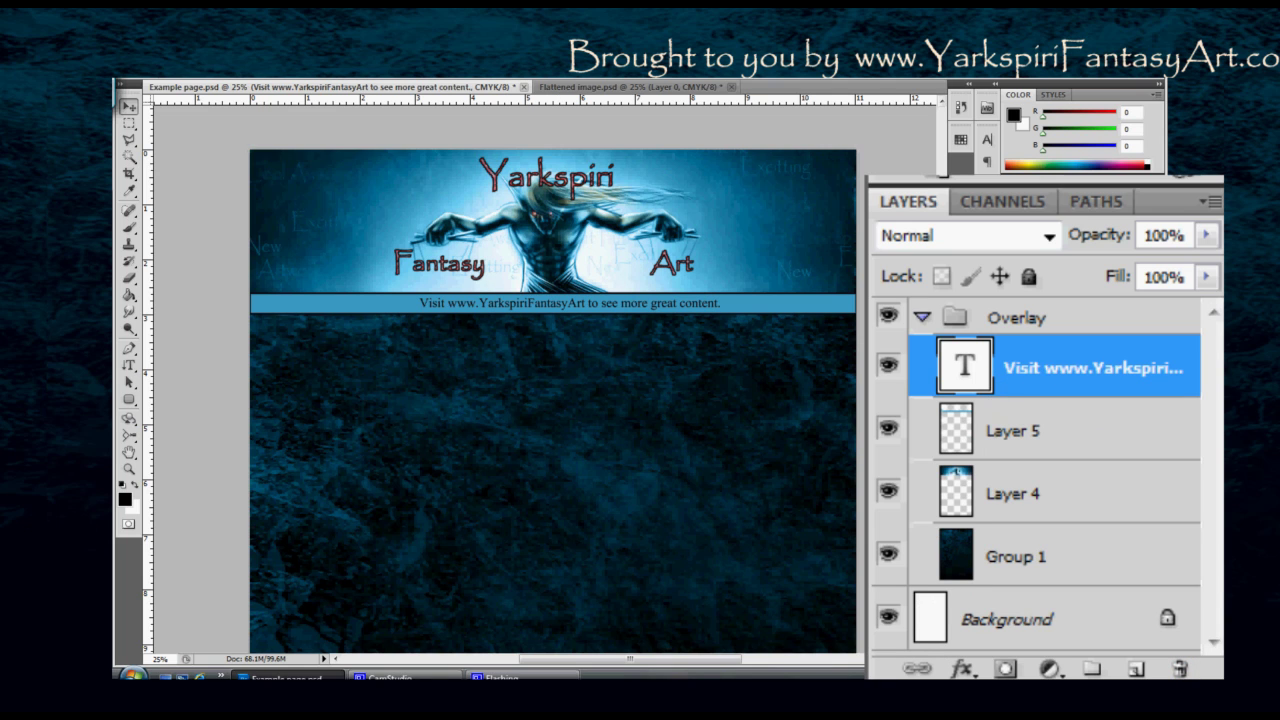
pyautogui.hotkey('ctrl', 'z')
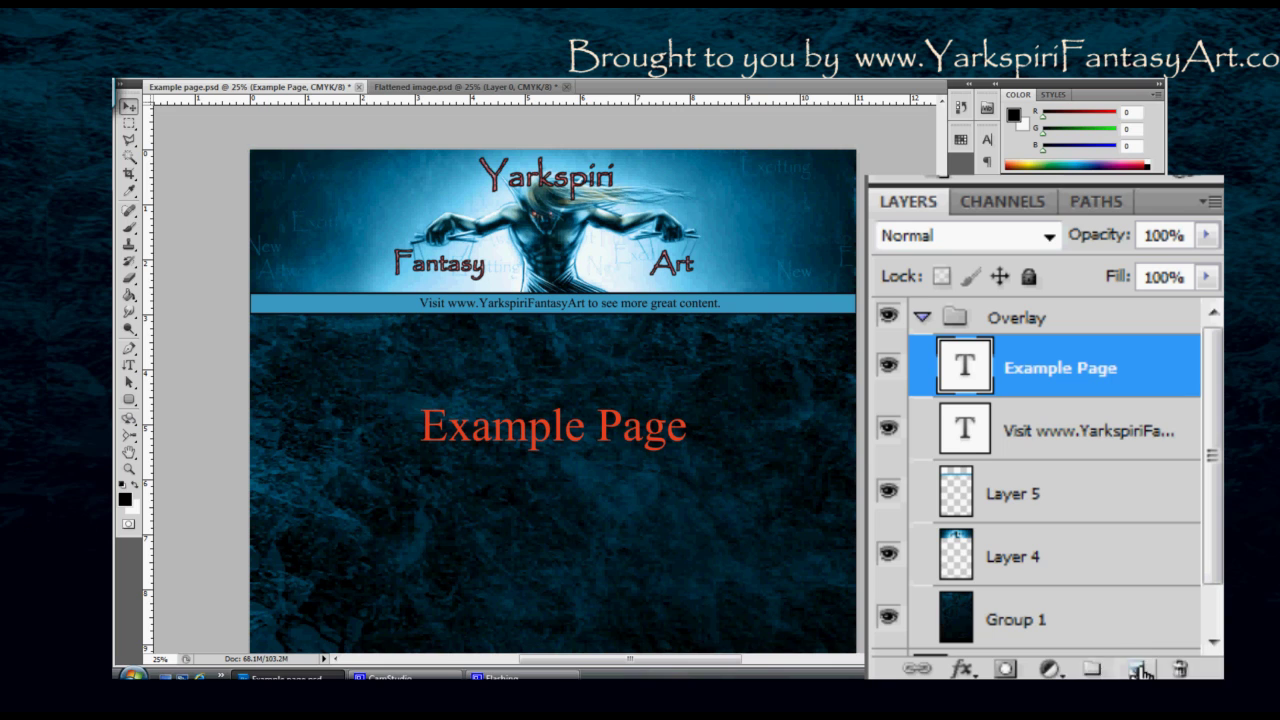
# Step: Create a new layer above the Example Page text layer and brush a black stroke below the page title
pyautogui.click(1137, 670)
pyautogui.hotkey('ctrl', 'z')
pyautogui.hotkey('ctrl', 'z')
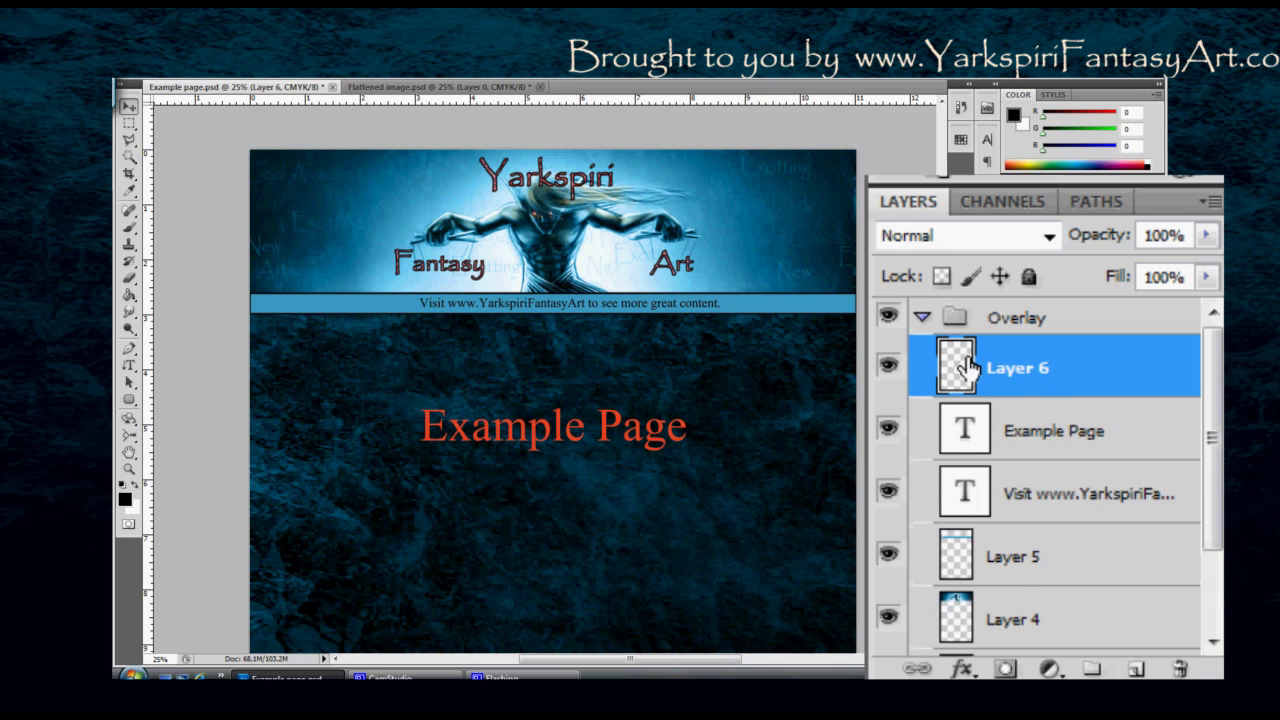
pyautogui.press('b')
pyautogui.moveTo(697, 480); pyautogui.dragTo(643, 481)
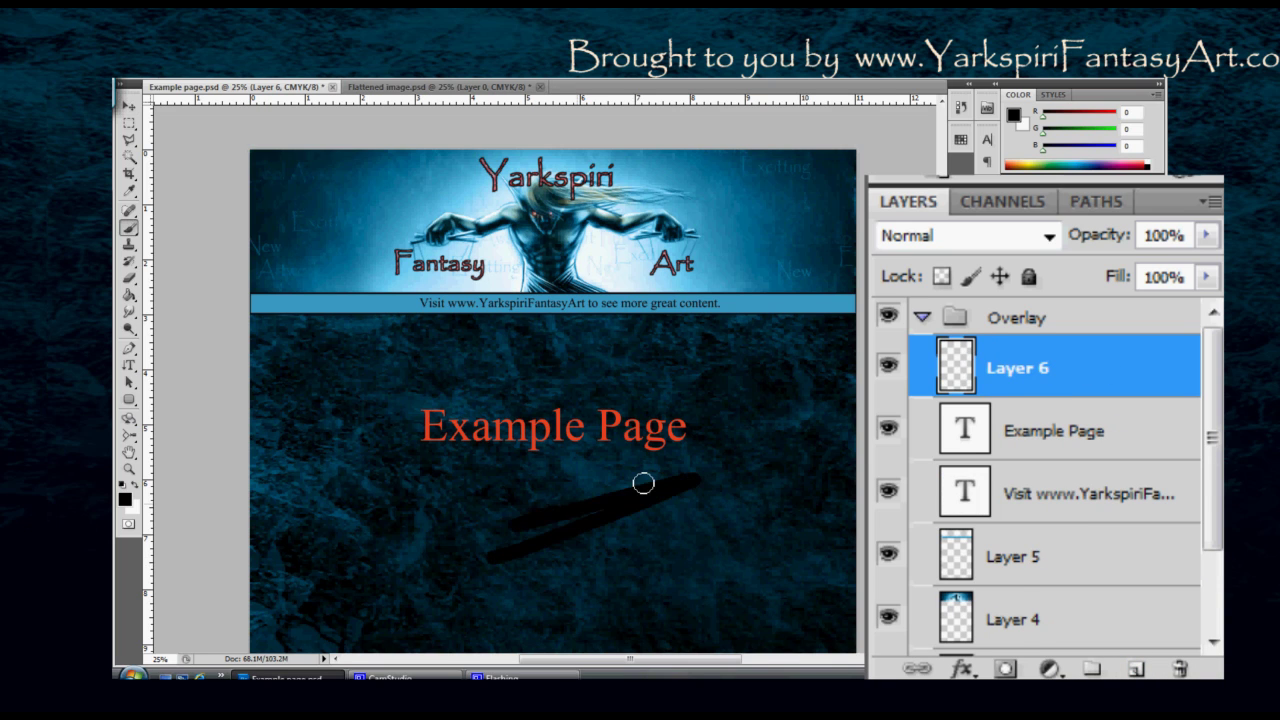
# Step: Undo the last black stroke on Layer 6, brush white strokes below the page title, and delete the layer
pyautogui.hotkey('ctrl', 'z')
pyautogui.press('x')
pyautogui.moveTo(651, 491); pyautogui.dragTo(582, 509)
pyautogui.moveTo(470, 550)
pyautogui.mouseDown()
pyautogui.moveTo(654, 469)
pyautogui.moveTo(606, 493)
pyautogui.moveTo(663, 486)
pyautogui.mouseUp()
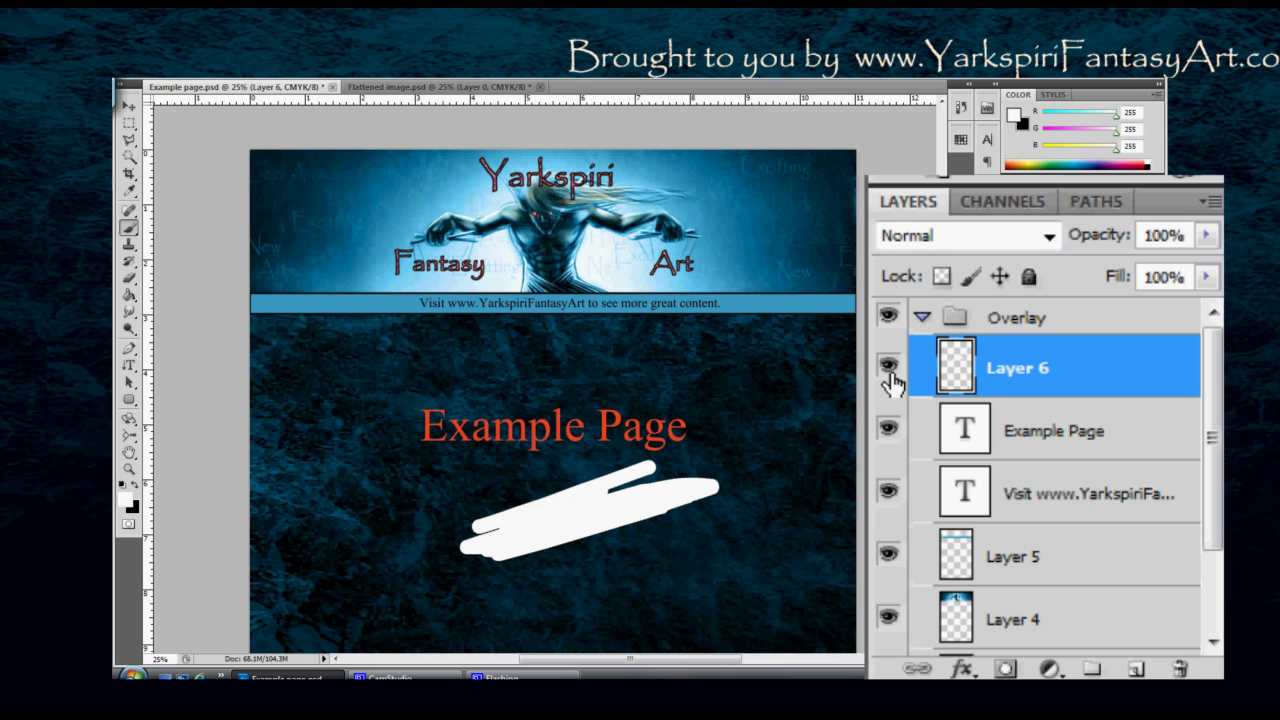
pyautogui.press('Delete')
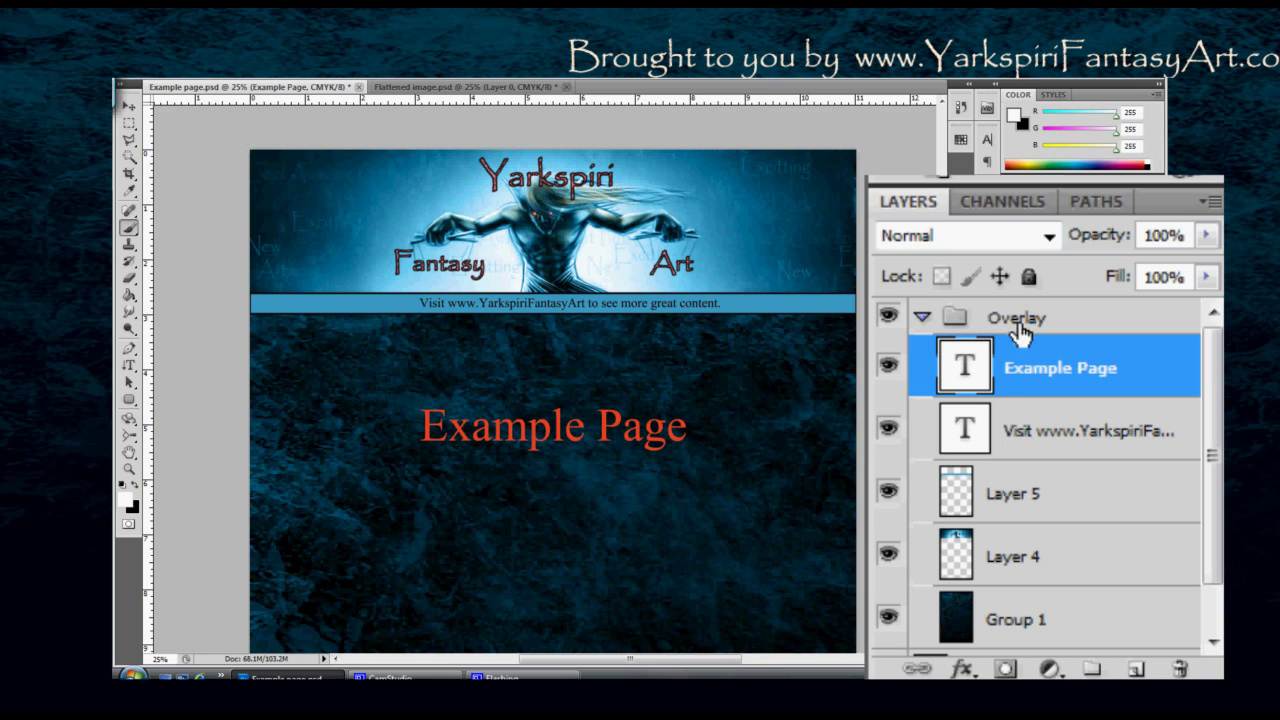
# Step: Collapse the Overlay group and create a new group above it named Test Folder
pyautogui.click(921, 319)
pyautogui.click(921, 319)
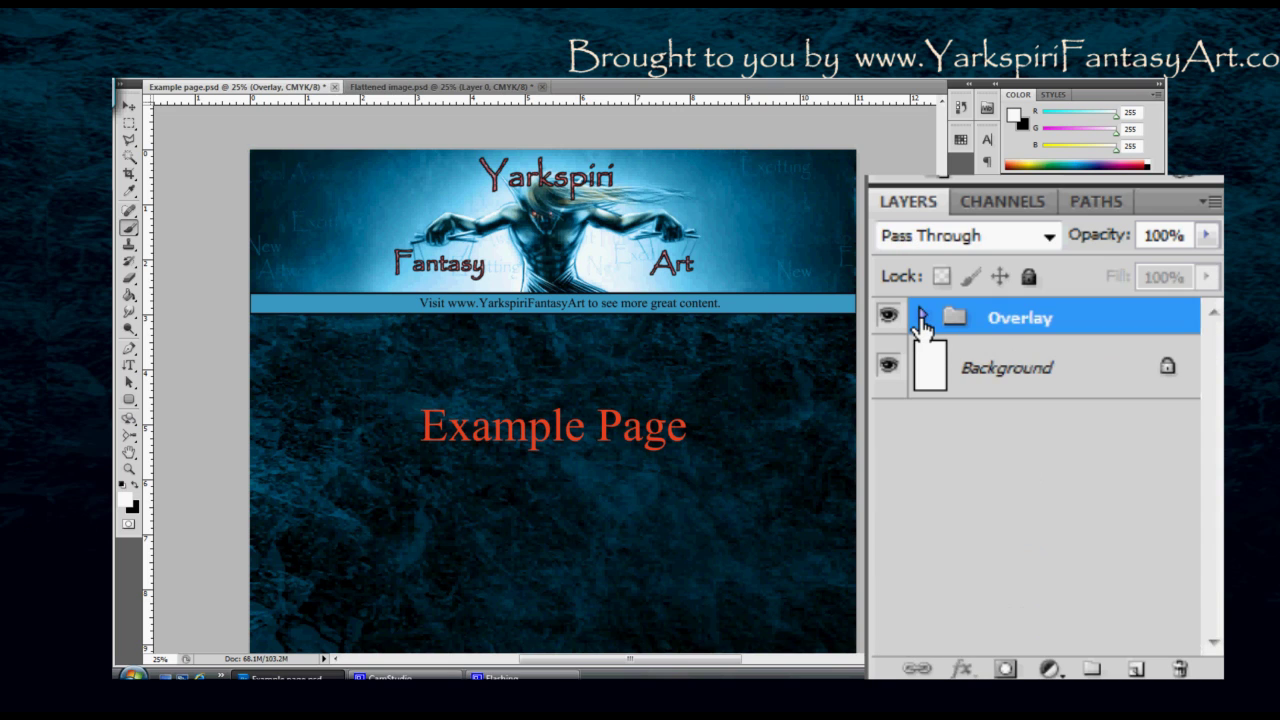
pyautogui.click(1091, 669)
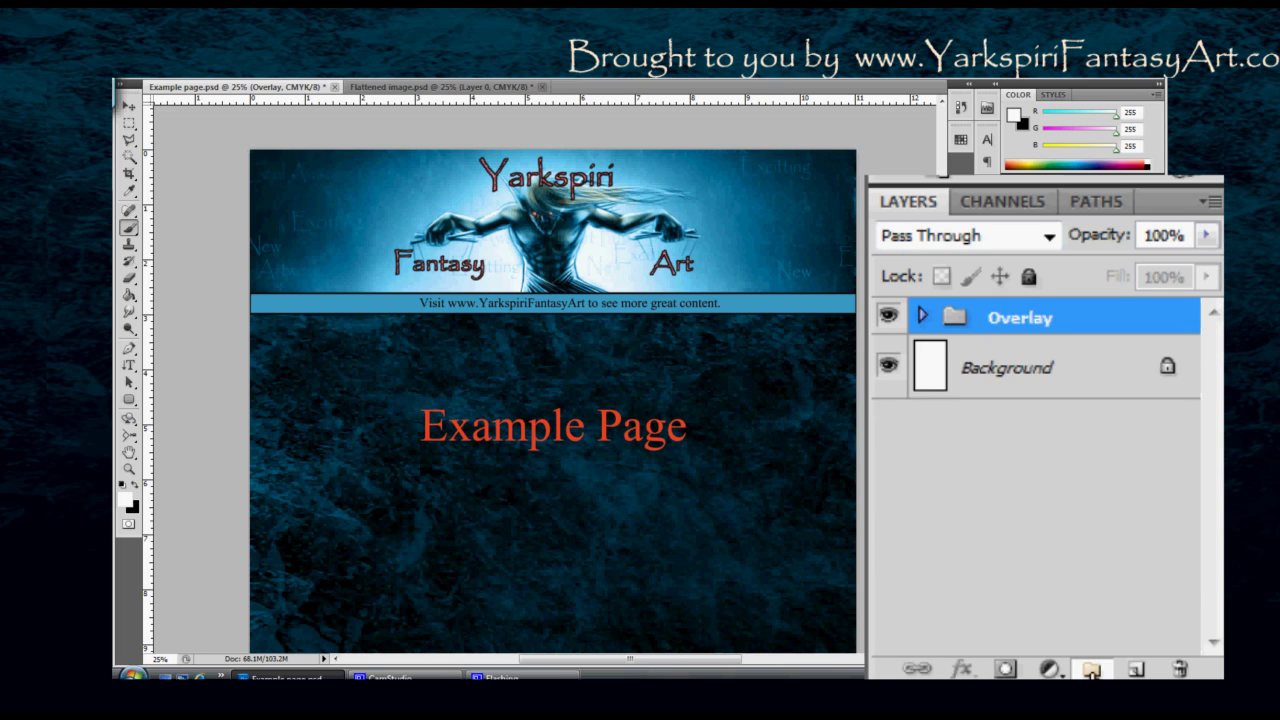
pyautogui.click(1091, 669)
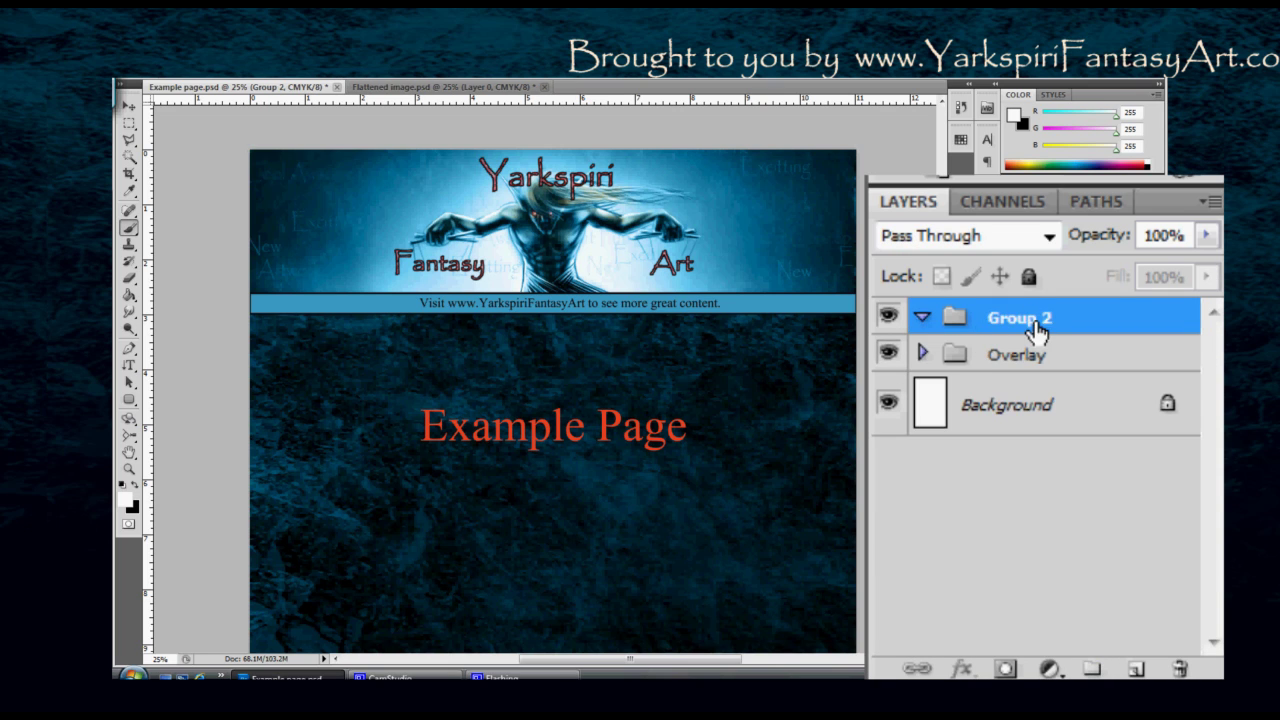
pyautogui.doubleClick(1016, 318)
pyautogui.write('Test Folder')
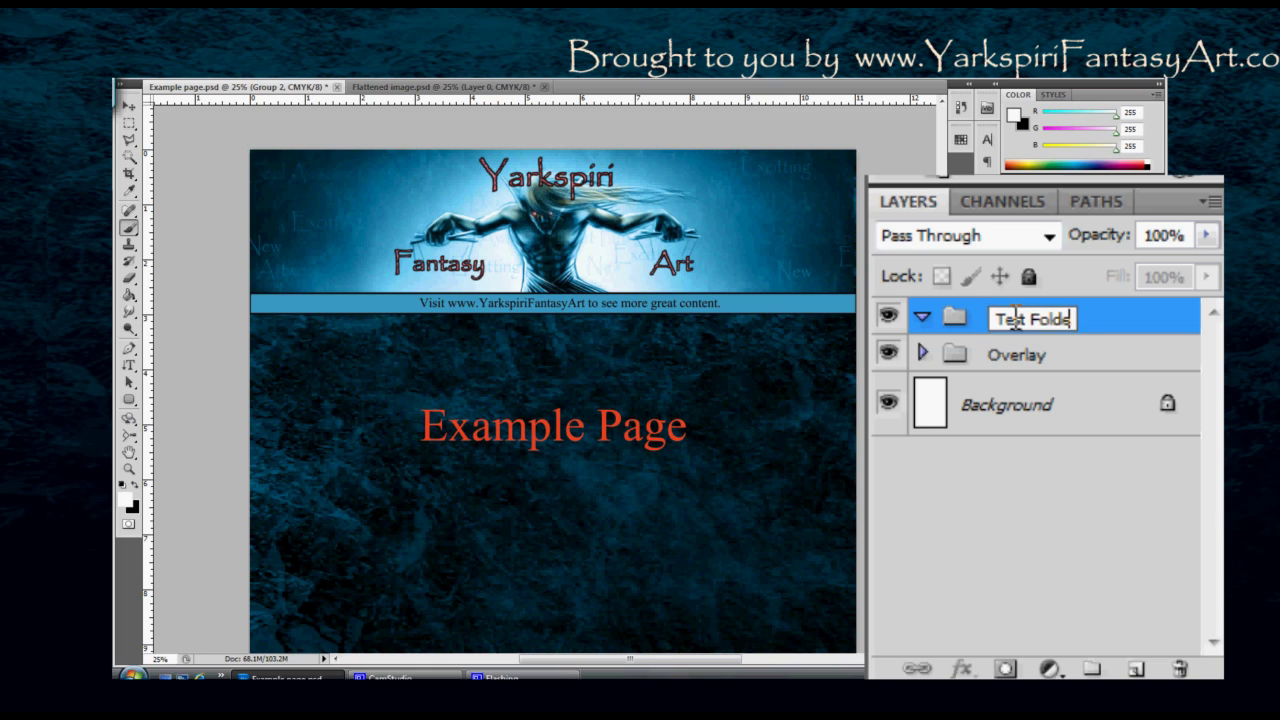
pyautogui.press('Return')
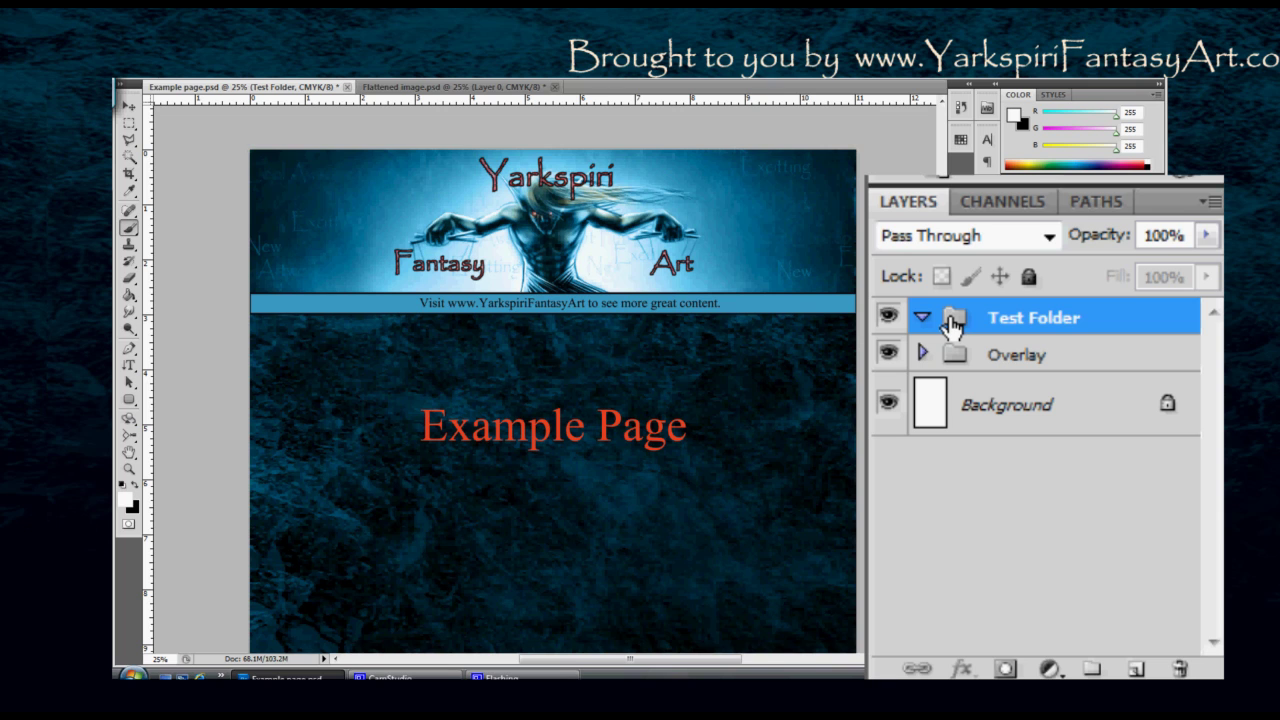
# Step: Create a new layer inside Test Folder and fill a rectangle below the page title with white
pyautogui.hotkey('ctrl', 'shift', 'n')
pyautogui.press('Return')
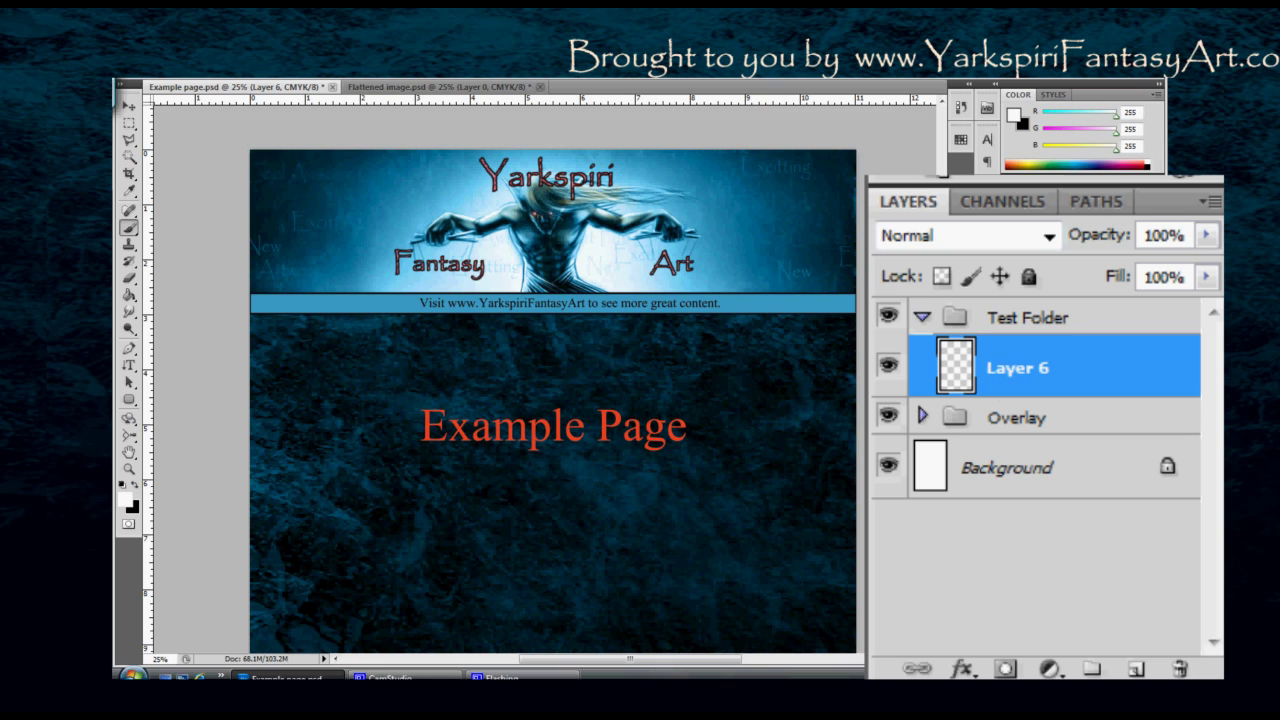
pyautogui.press('m')
pyautogui.moveTo(460, 476); pyautogui.dragTo(668, 568)
pyautogui.hotkey('shift', 'F5')
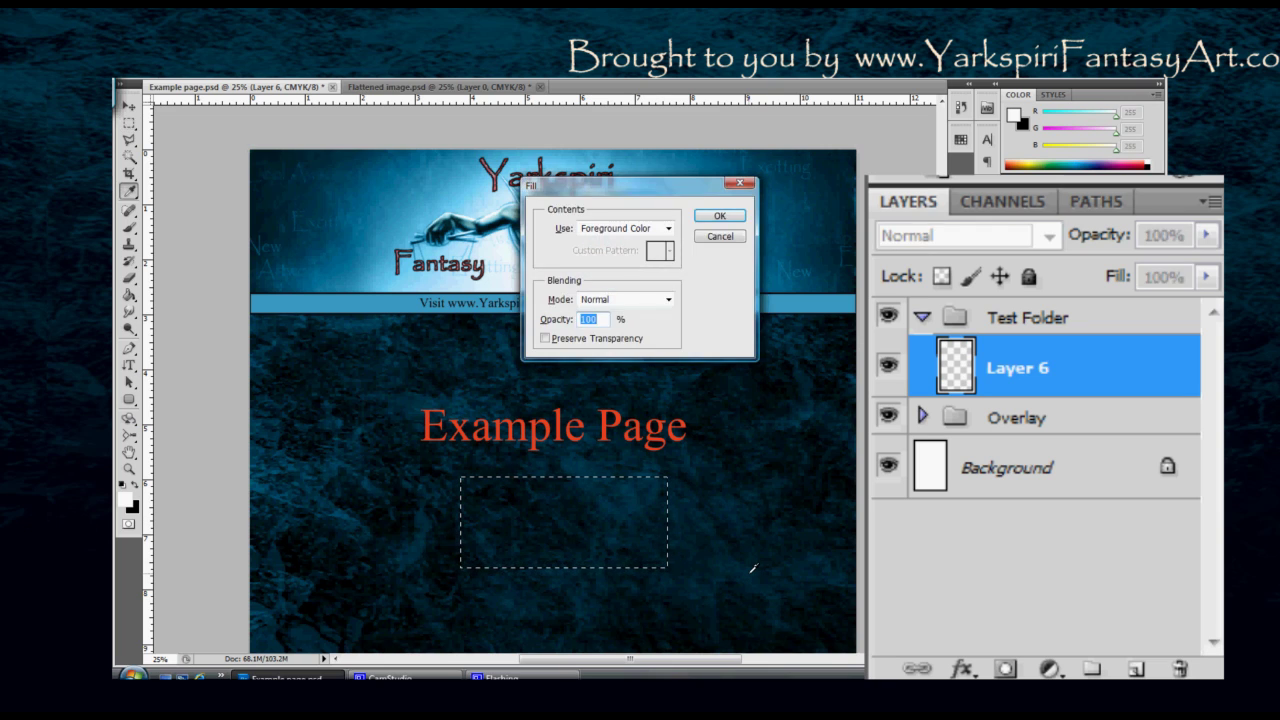
pyautogui.press('Return')
pyautogui.press('m')
pyautogui.hotkey('ctrl', 'd')
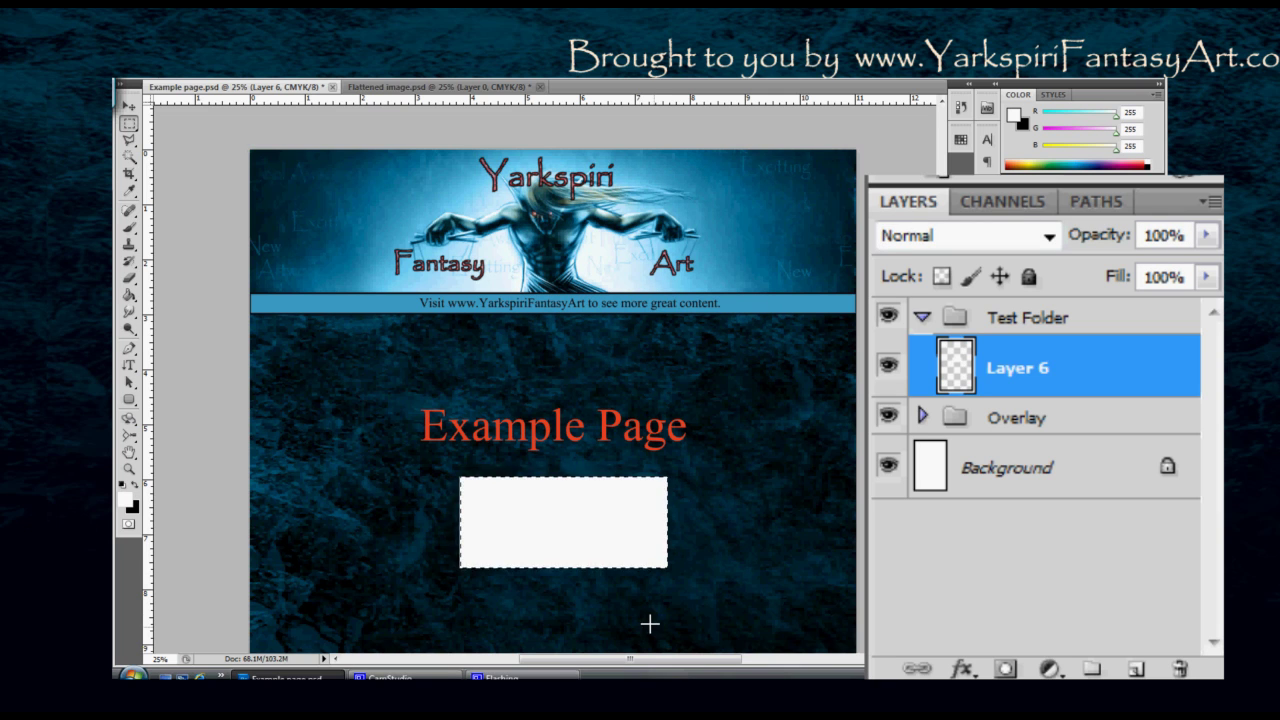
# Step: Add the black text "test" on the white rectangle and center it there
pyautogui.press('d')
pyautogui.press('t')
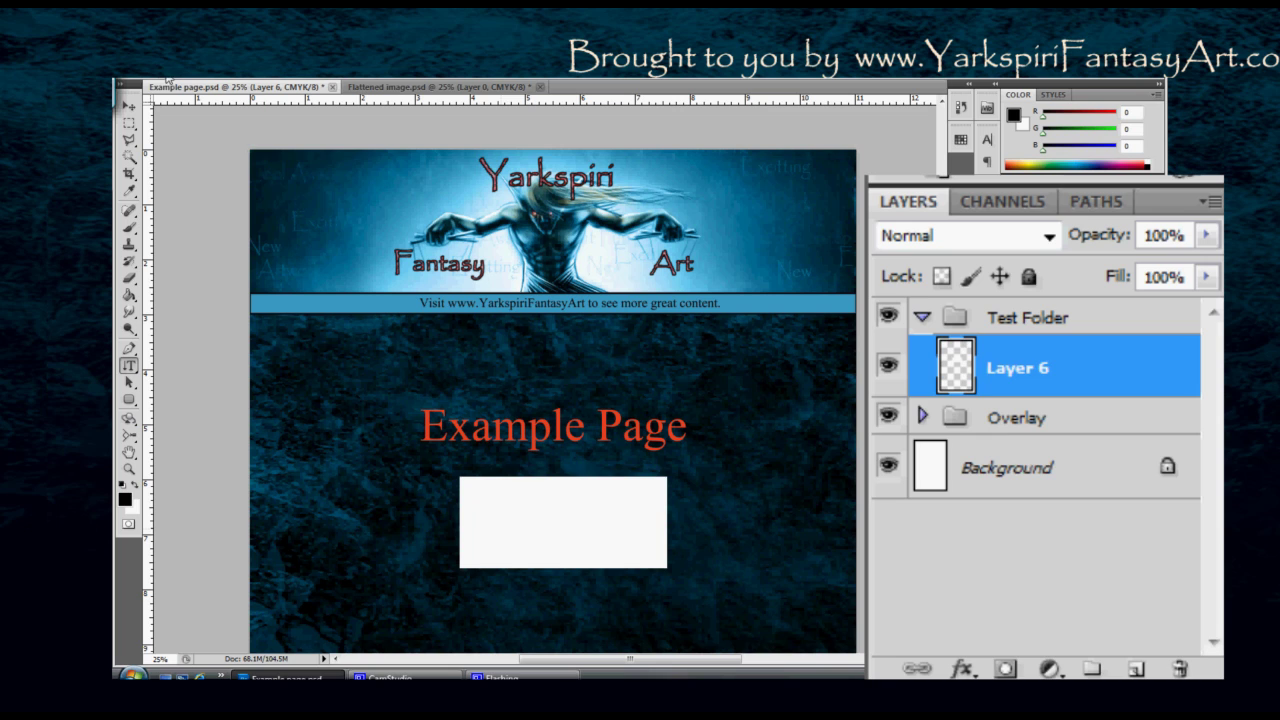
pyautogui.click(500, 528)
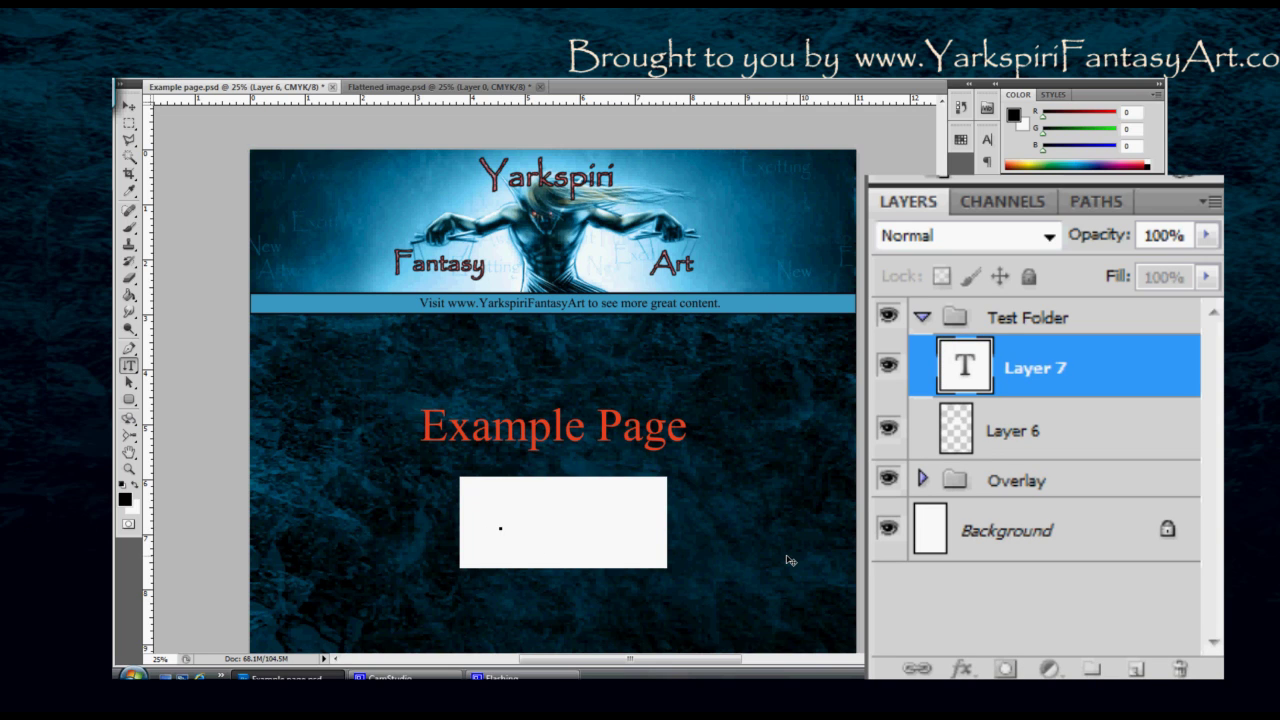
pyautogui.write('test')
pyautogui.click(990, 373)
pyautogui.press('v')
pyautogui.moveTo(514, 527); pyautogui.dragTo(577, 527)
# Step: Collapse Test Folder and toggle the Overlay group's visibility off and on several times
pyautogui.click(922, 317)
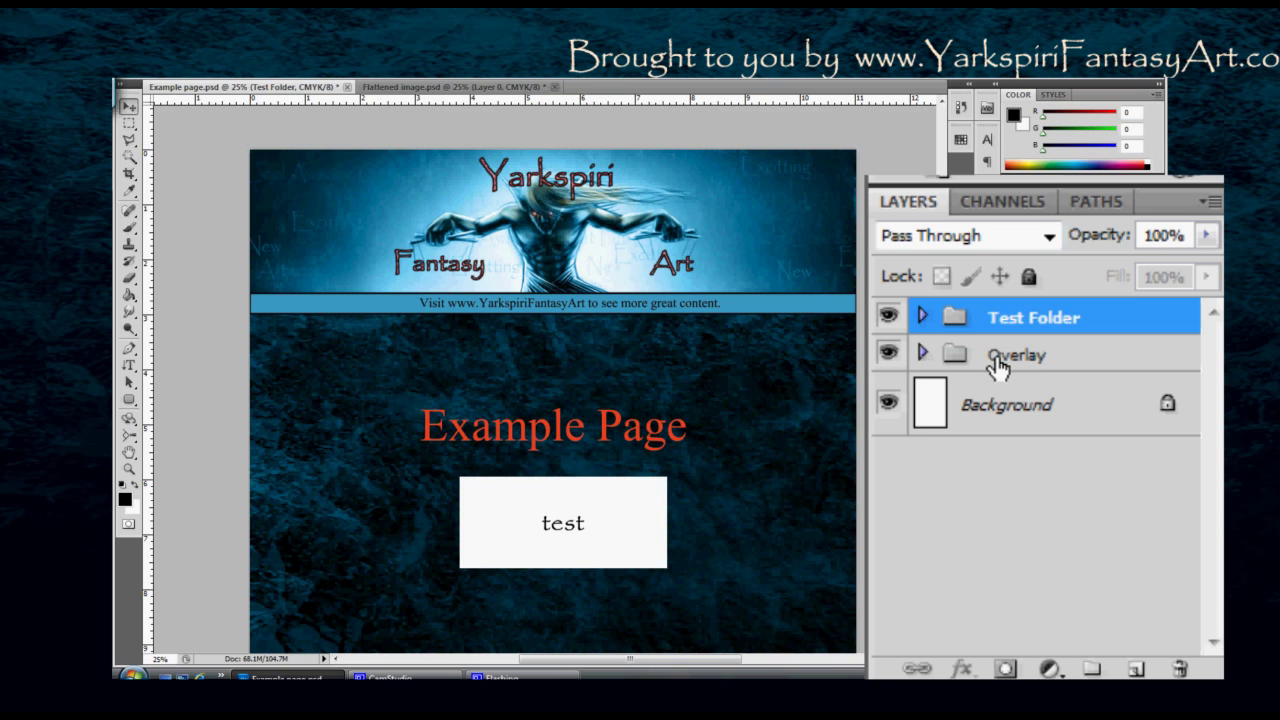
pyautogui.click(958, 365)
pyautogui.click(888, 355)
pyautogui.click(888, 355)
pyautogui.click(888, 355)
pyautogui.click(888, 355)
pyautogui.click(888, 355)
pyautogui.click(888, 355)
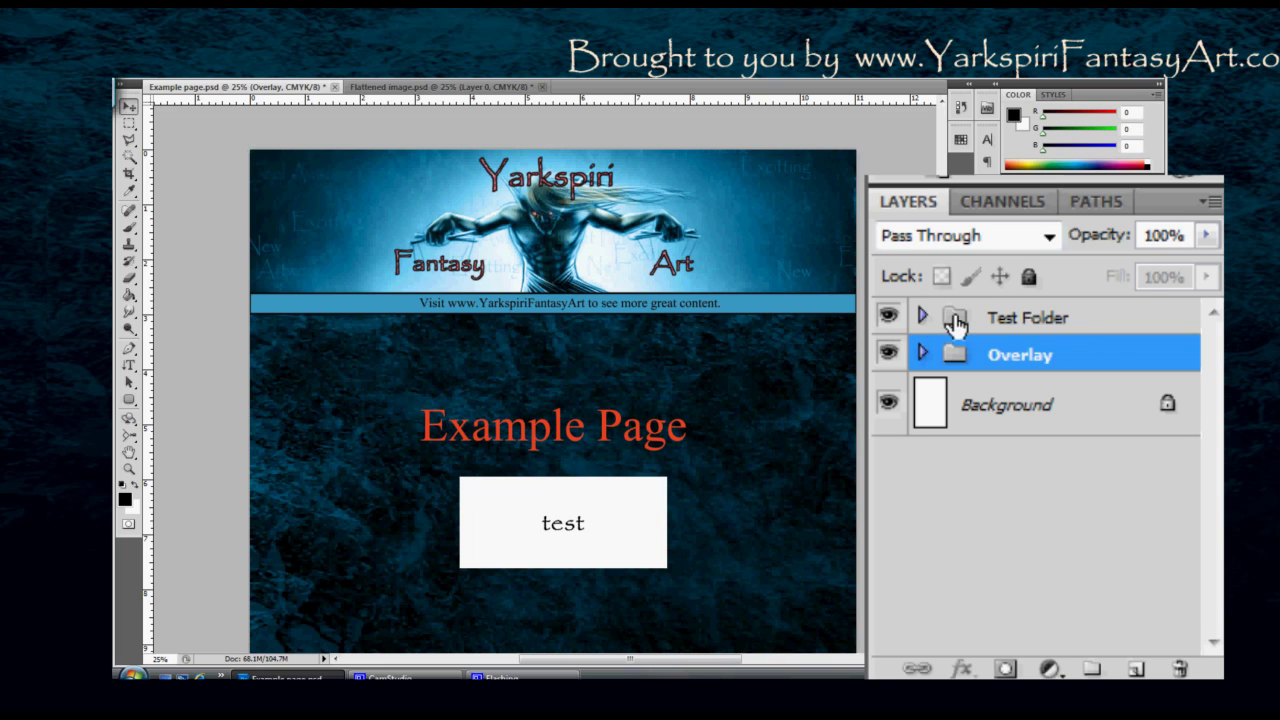
# Step: Nest Test Folder inside a new group and rename the new group Main Test Folder
pyautogui.click(1014, 330)
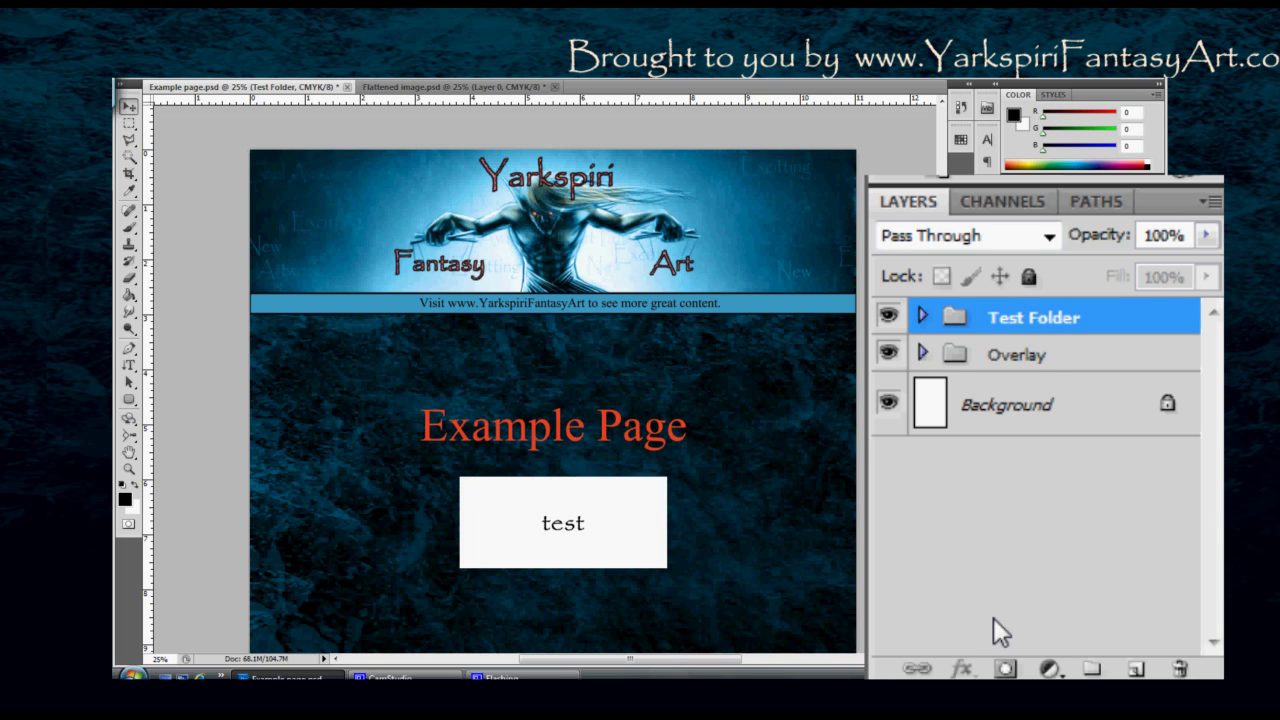
pyautogui.hotkey('ctrl', 'g')
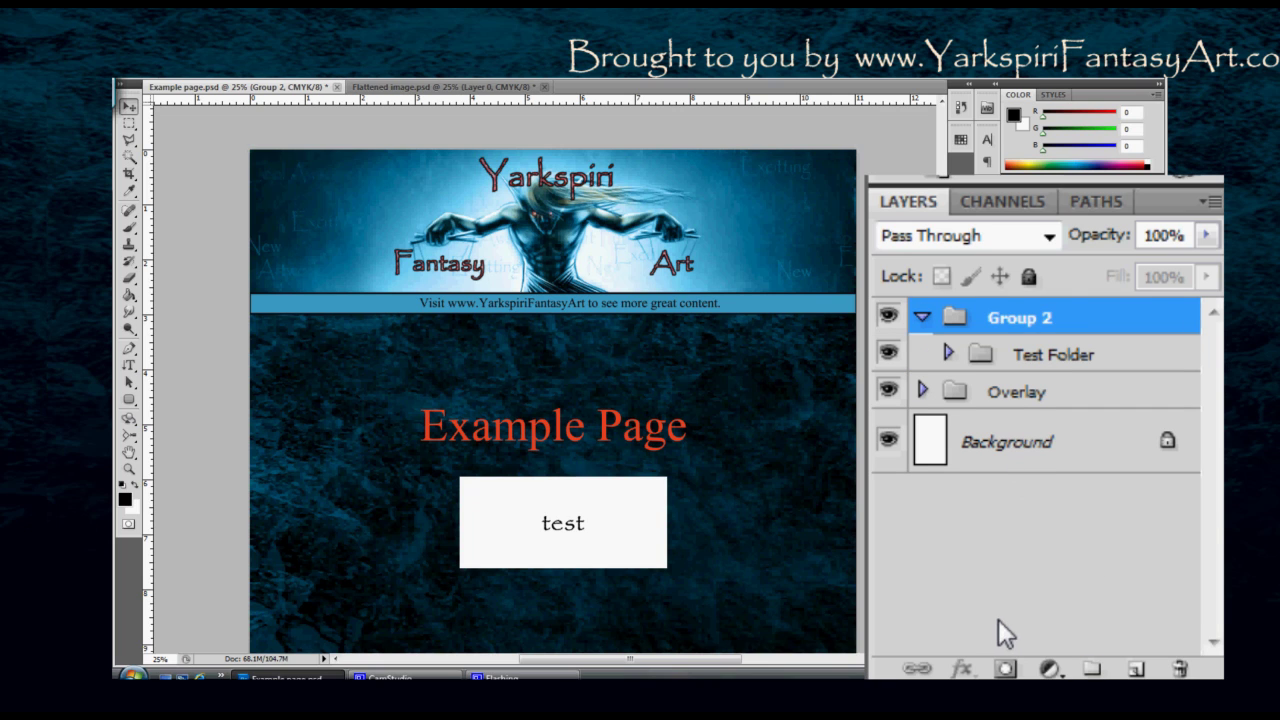
pyautogui.doubleClick(1016, 318)
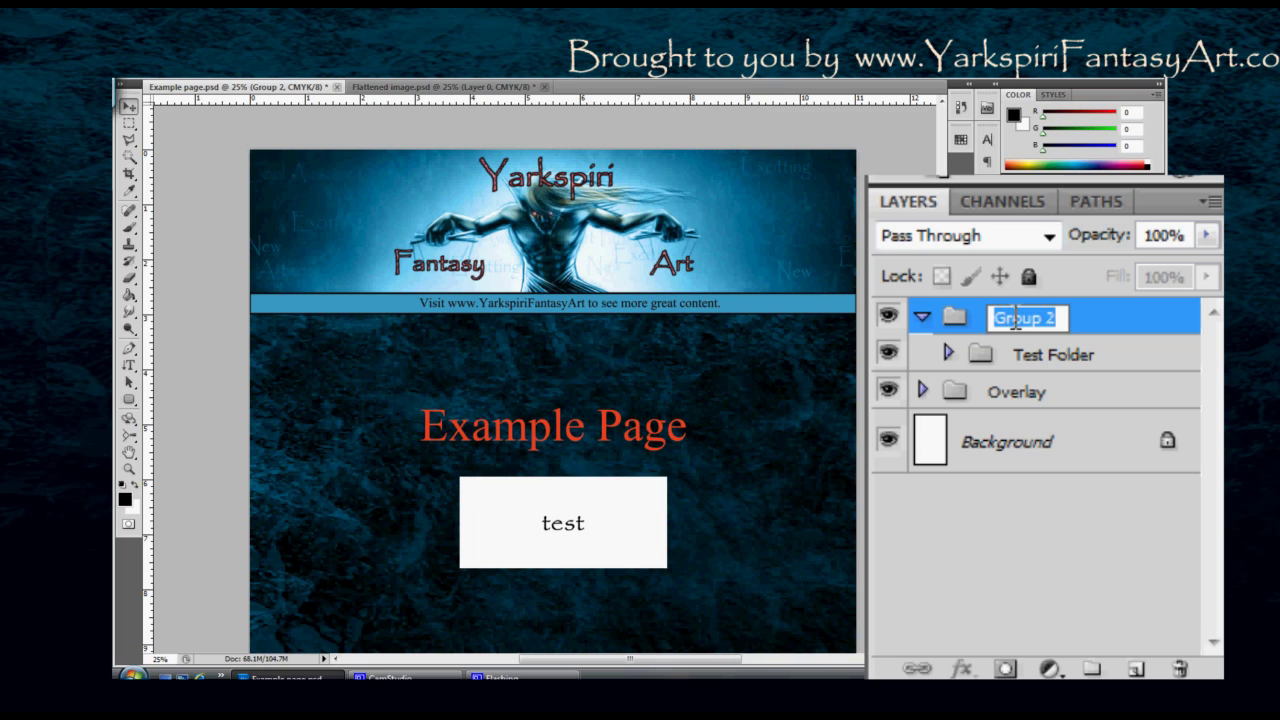
pyautogui.write('Main Test Folder')
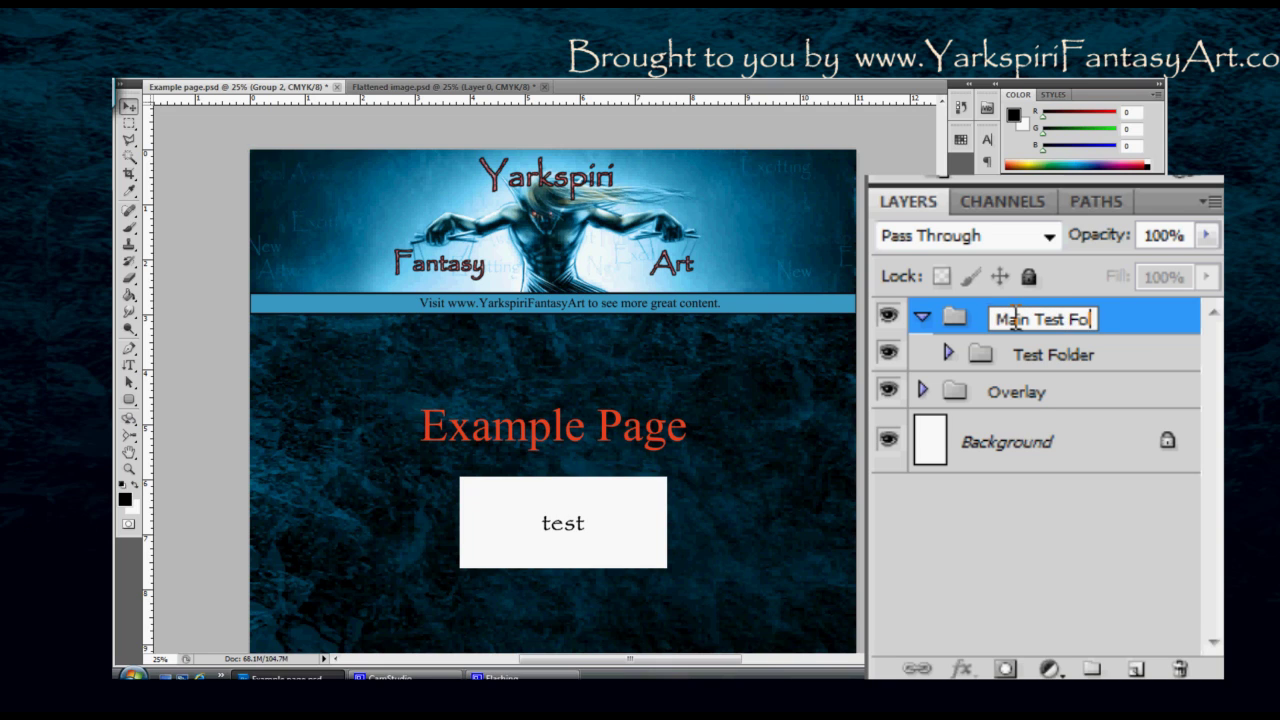
pyautogui.press('Return')
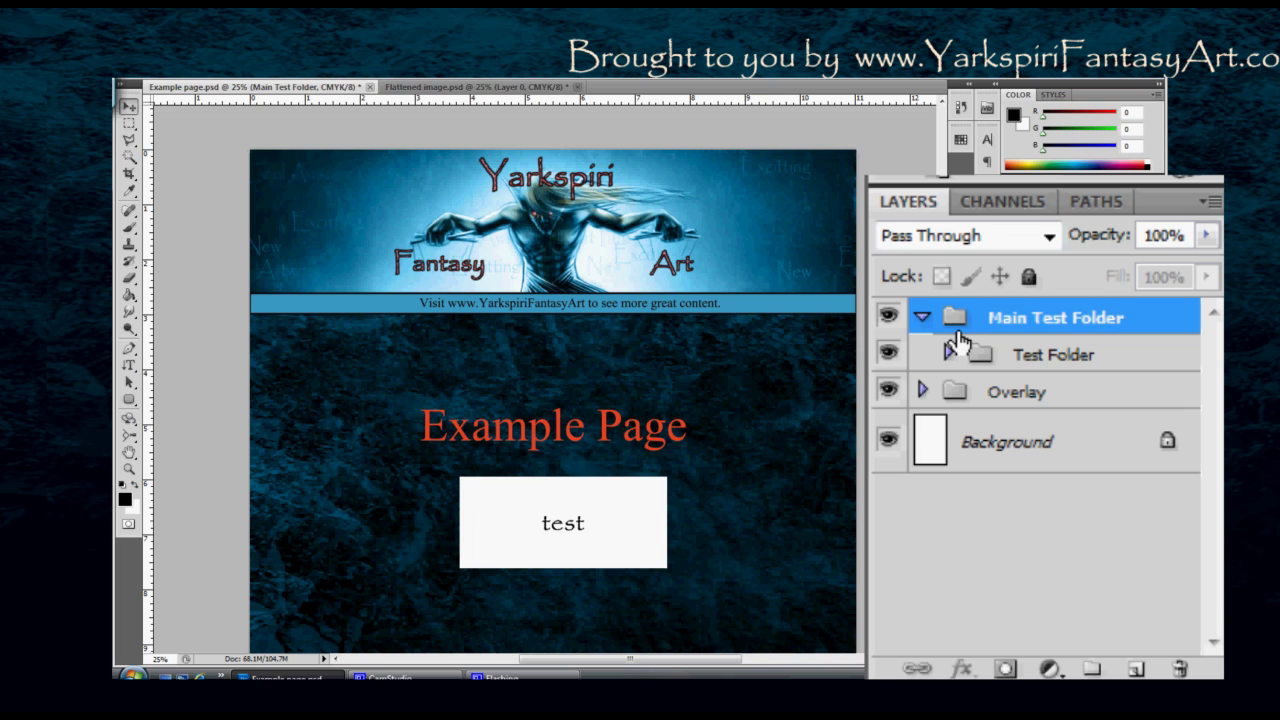
# Step: Collapse Main Test Folder and delete it together with its contents
pyautogui.click(922, 316)
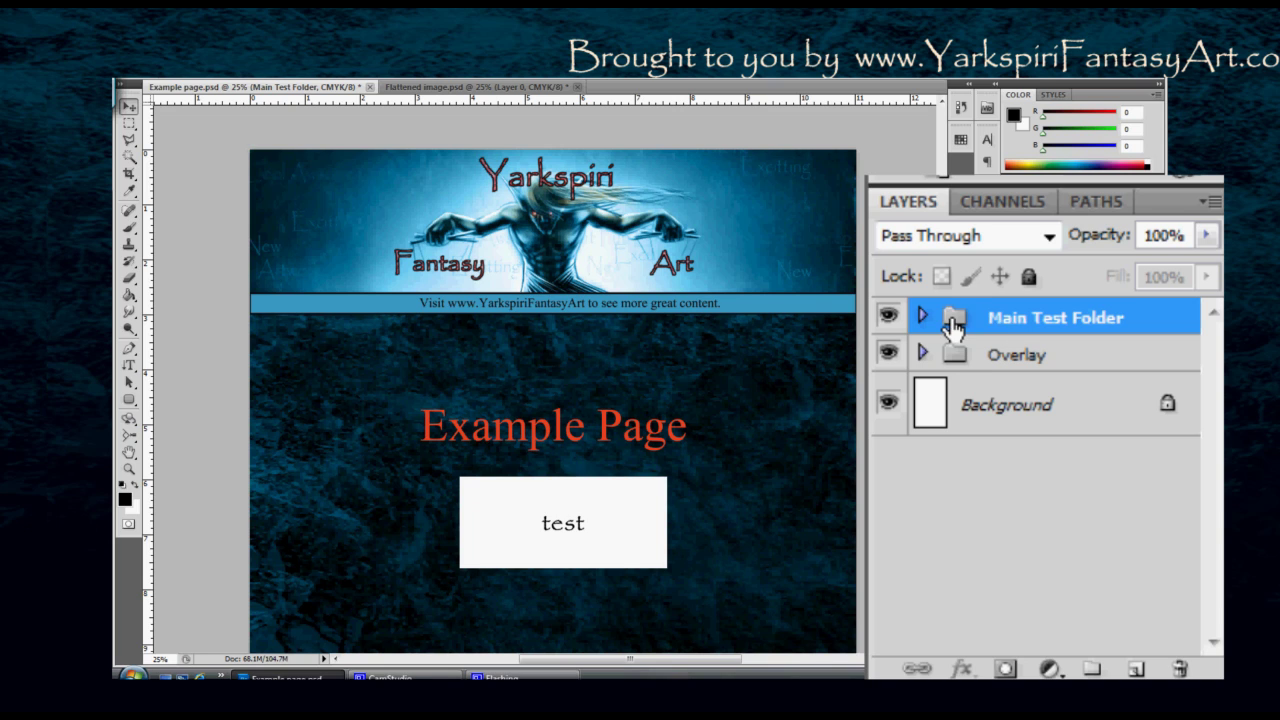
pyautogui.press('Delete')
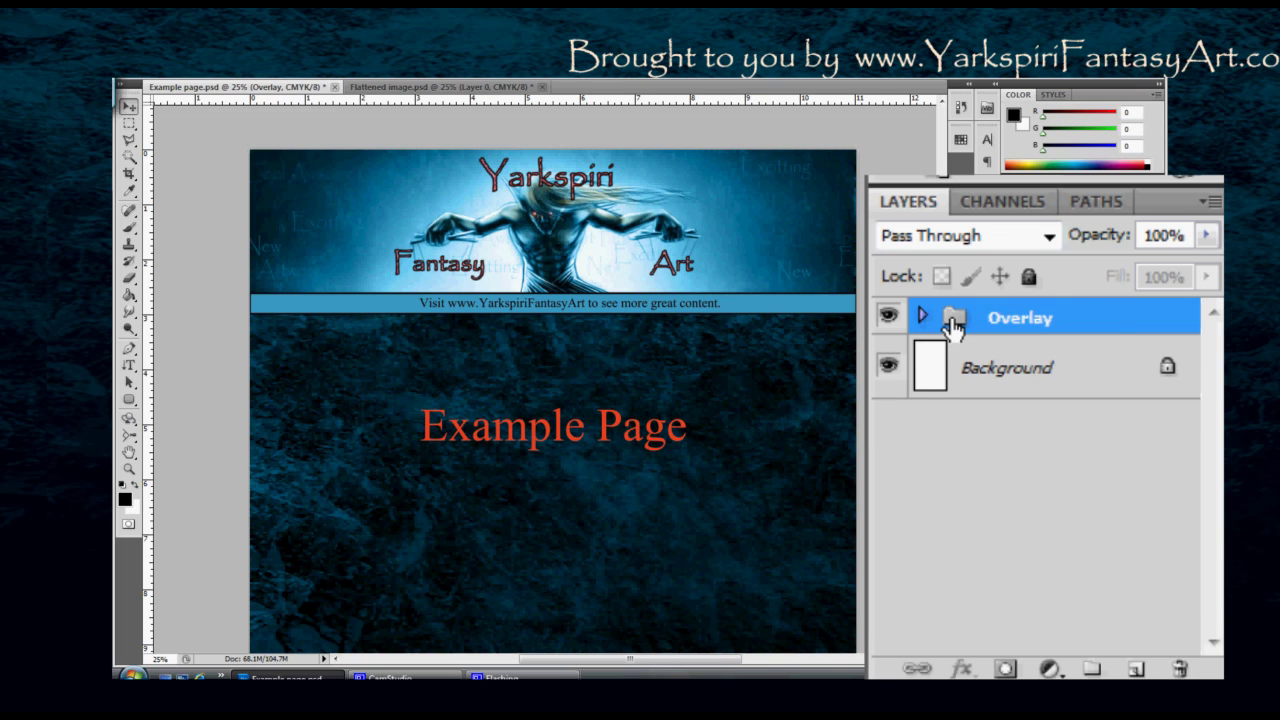
# Step: Create a new layer, move it out above the Overlay group, and collapse that group
pyautogui.click(922, 317)
pyautogui.click(1048, 668)
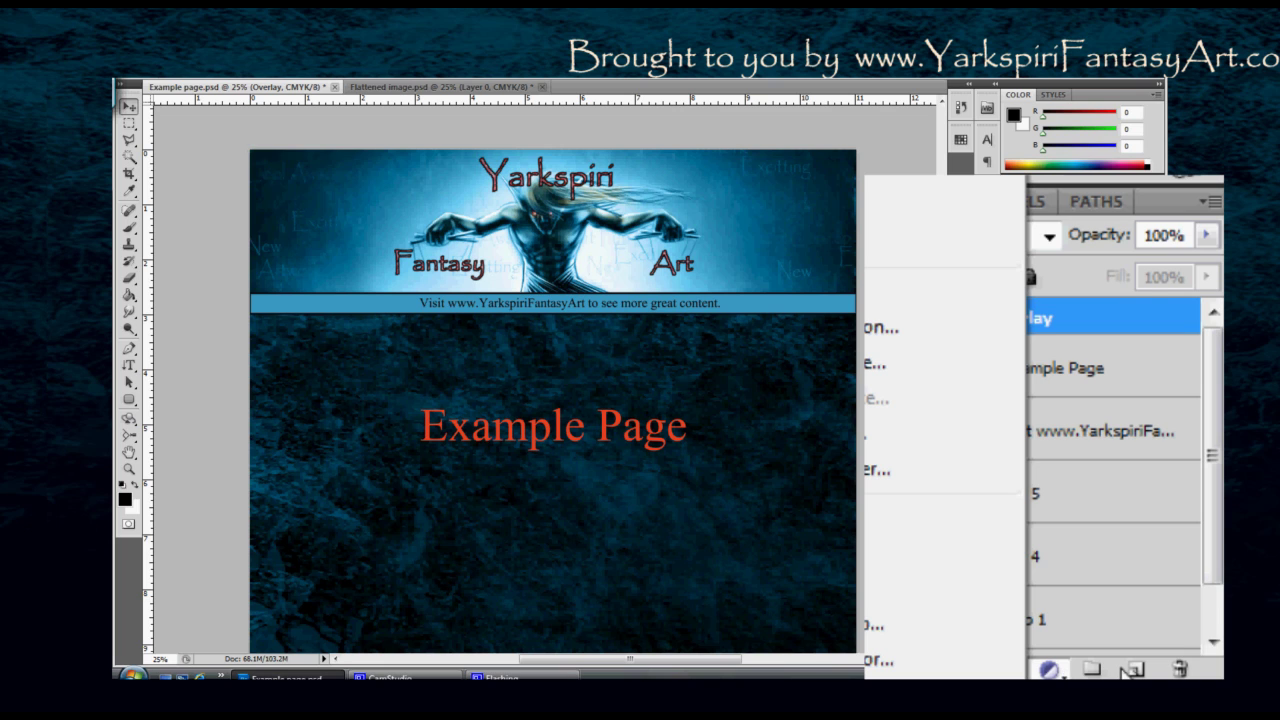
pyautogui.click(1145, 318)
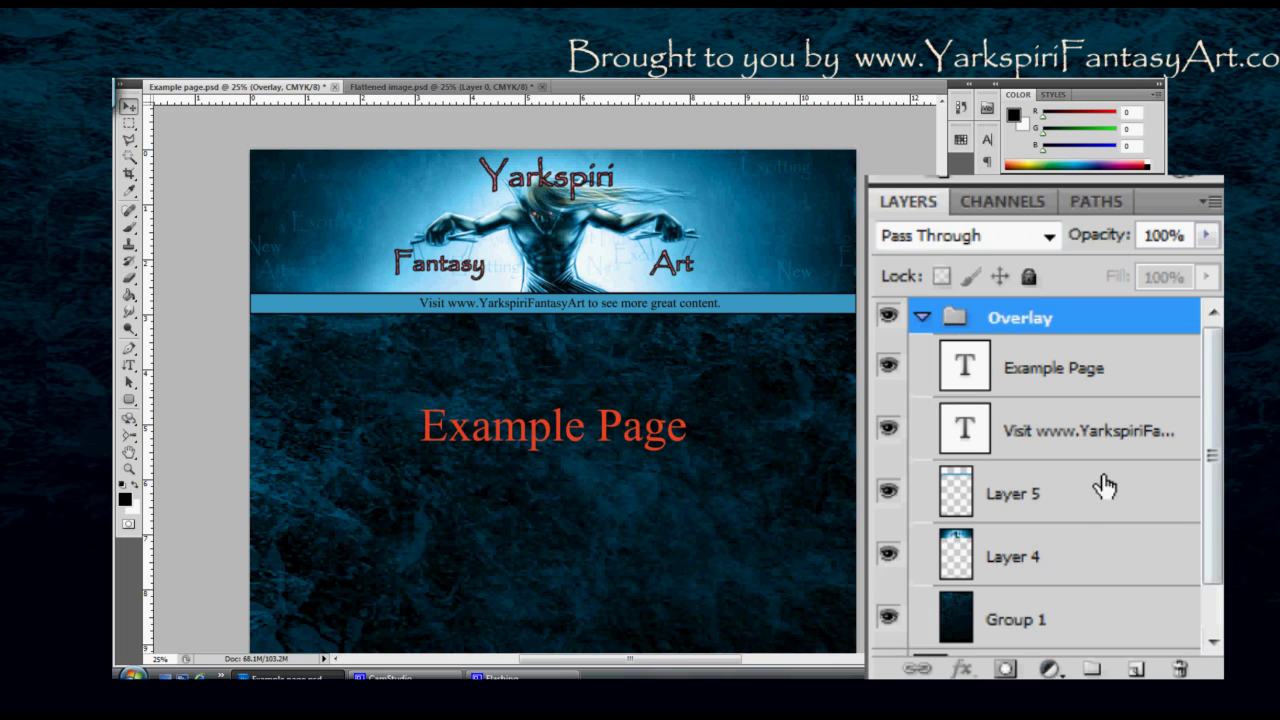
pyautogui.hotkey('ctrl', 'shift', 'n')
pyautogui.press('Return')
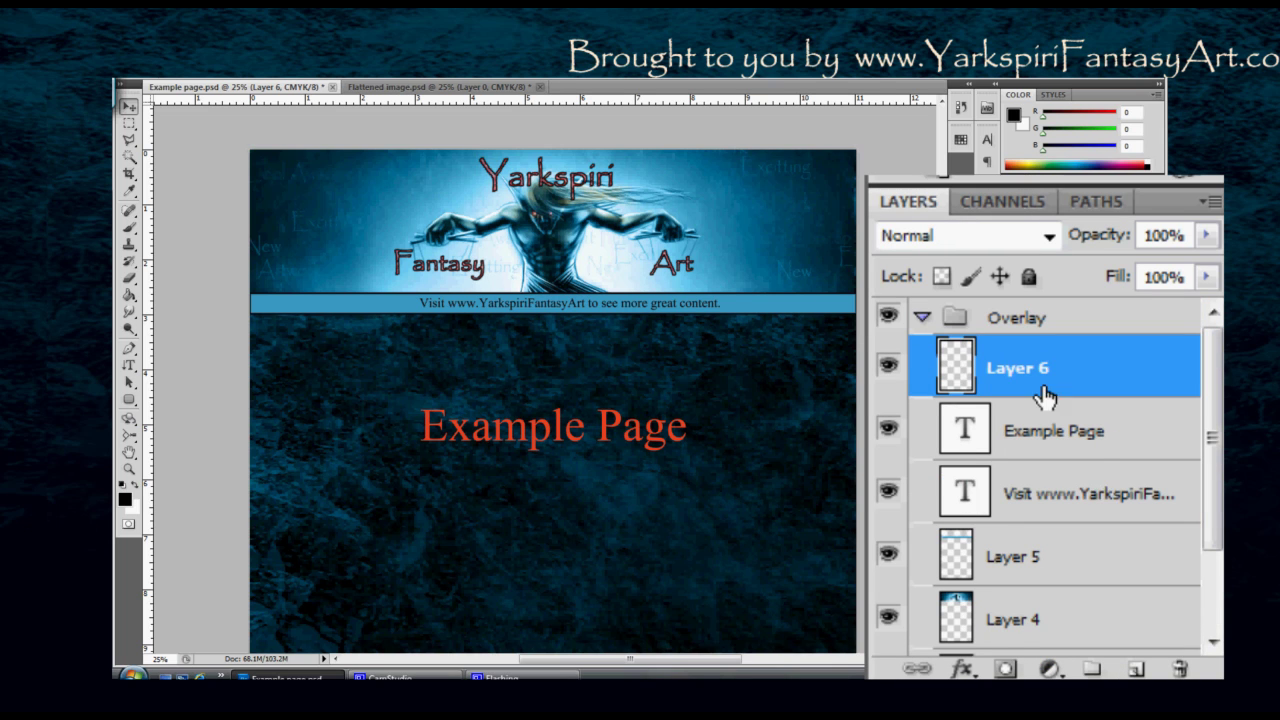
pyautogui.moveTo(1017, 368); pyautogui.dragTo(966, 296)
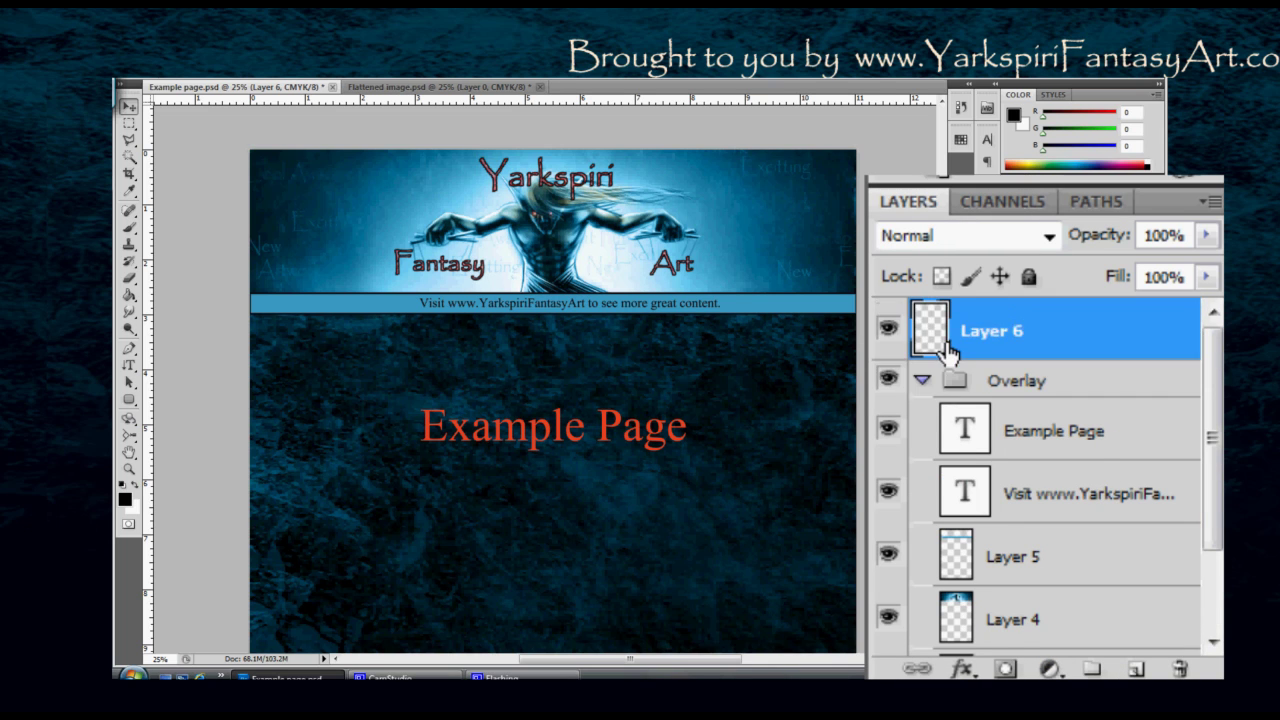
pyautogui.click(921, 383)
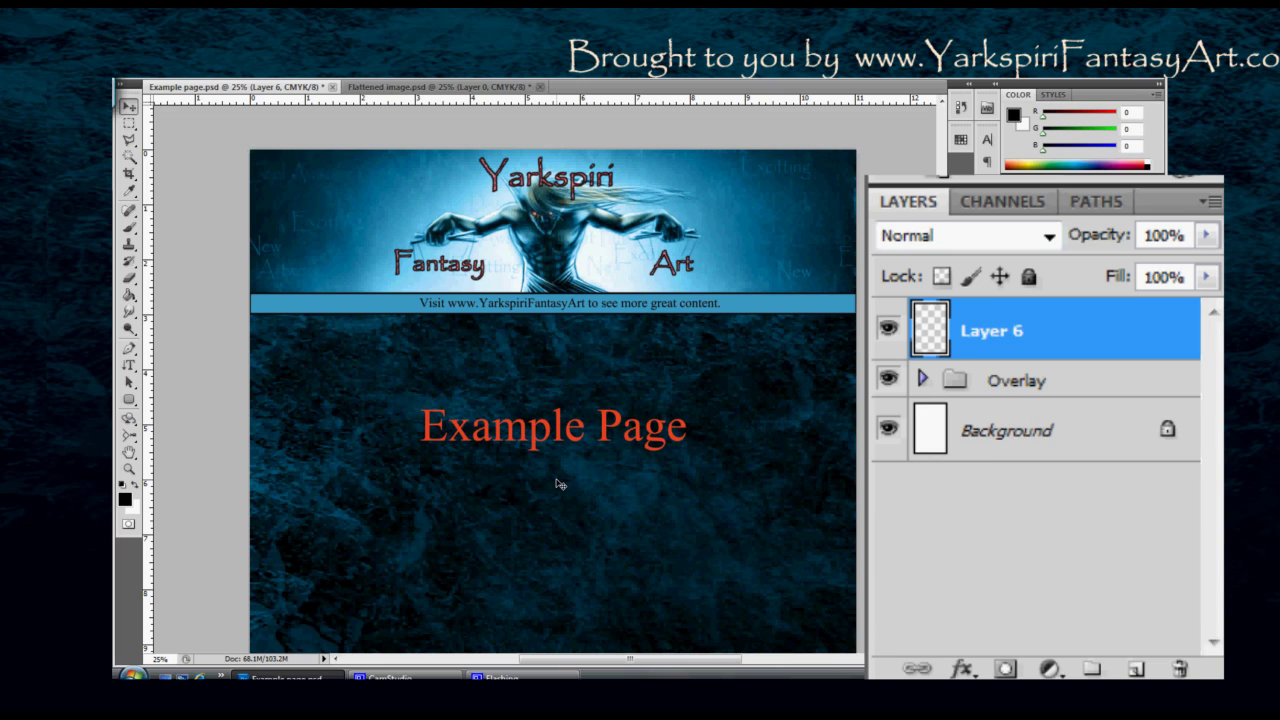
# Step: Fill a wide rectangle below the page title with light green (RGB 196, 223, 155) and rename its layer Green Test layer
pyautogui.press('m')
pyautogui.moveTo(423, 483); pyautogui.dragTo(453, 513)
pyautogui.moveTo(593, 525); pyautogui.dragTo(664, 535)
pyautogui.click(960, 139)
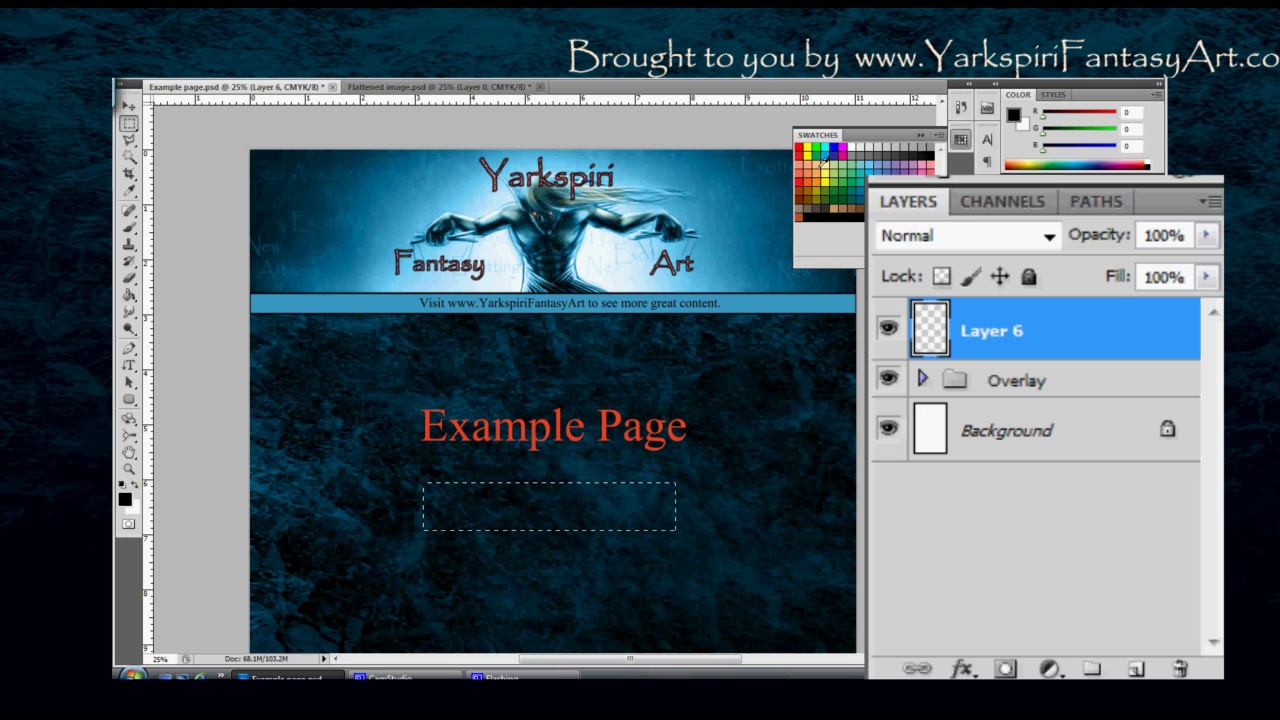
pyautogui.click(836, 159)
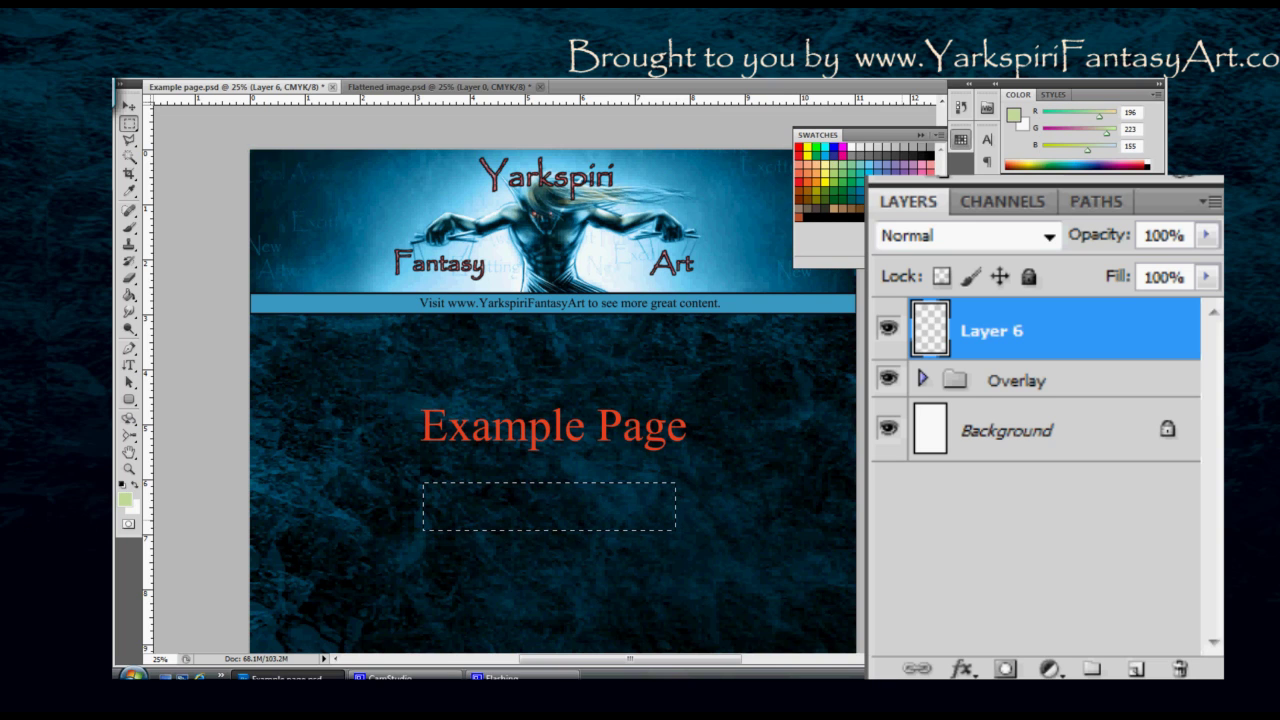
pyautogui.hotkey('shift', 'F5')
pyautogui.press('Return')
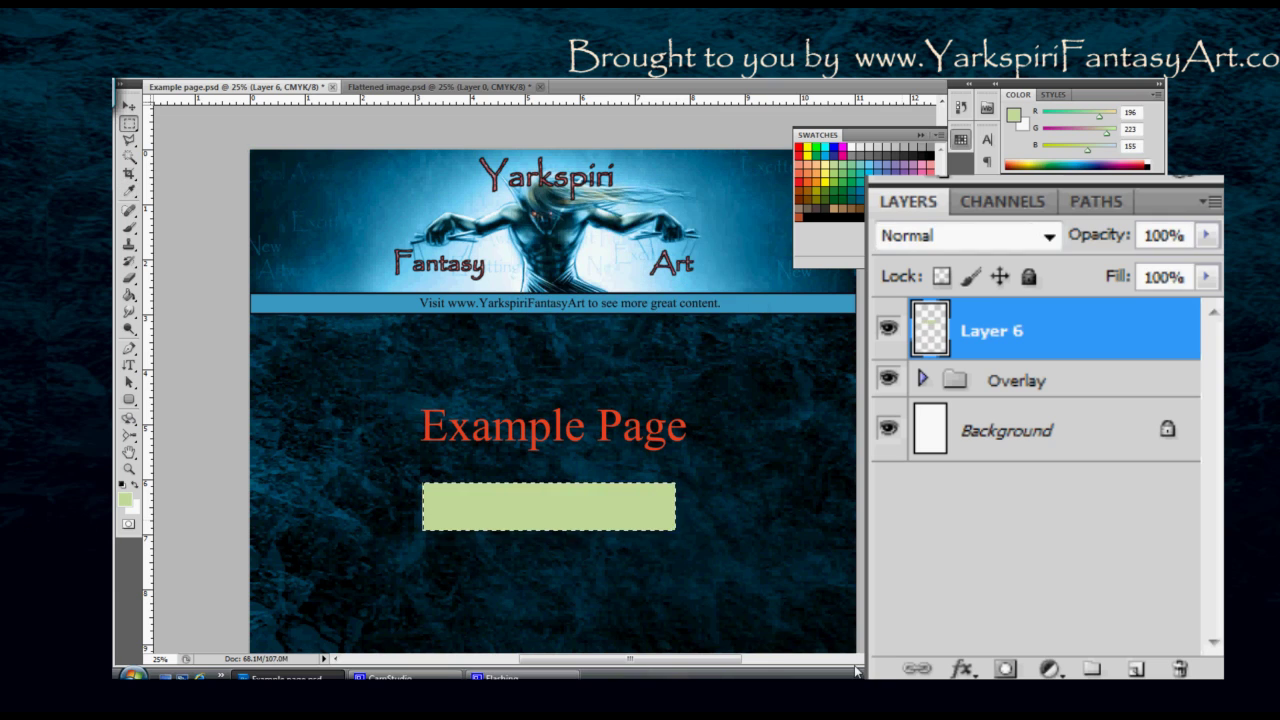
pyautogui.hotkey('ctrl', 'd')
pyautogui.doubleClick(985, 331)
pyautogui.write('Green Test layer')
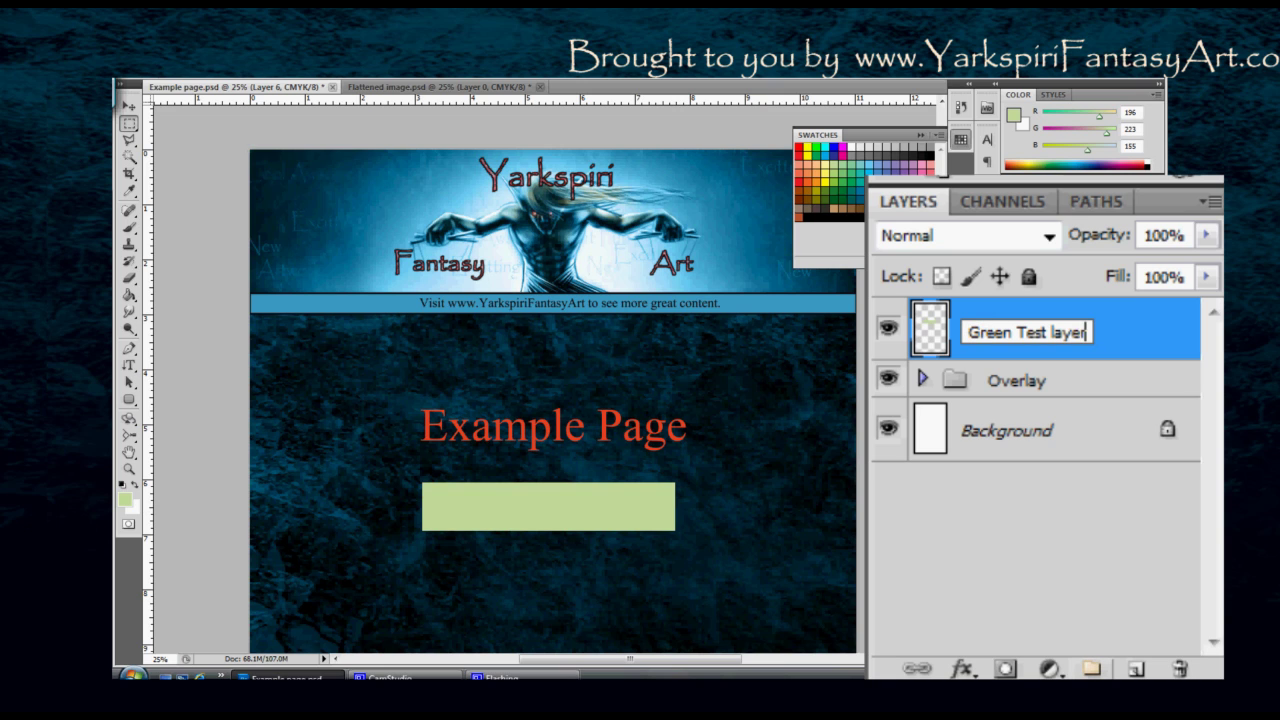
# Step: Add a brightening Curves adjustment layer above Green Test layer and toggle its visibility to compare the effect, leaving it hidden
pyautogui.click(1047, 668)
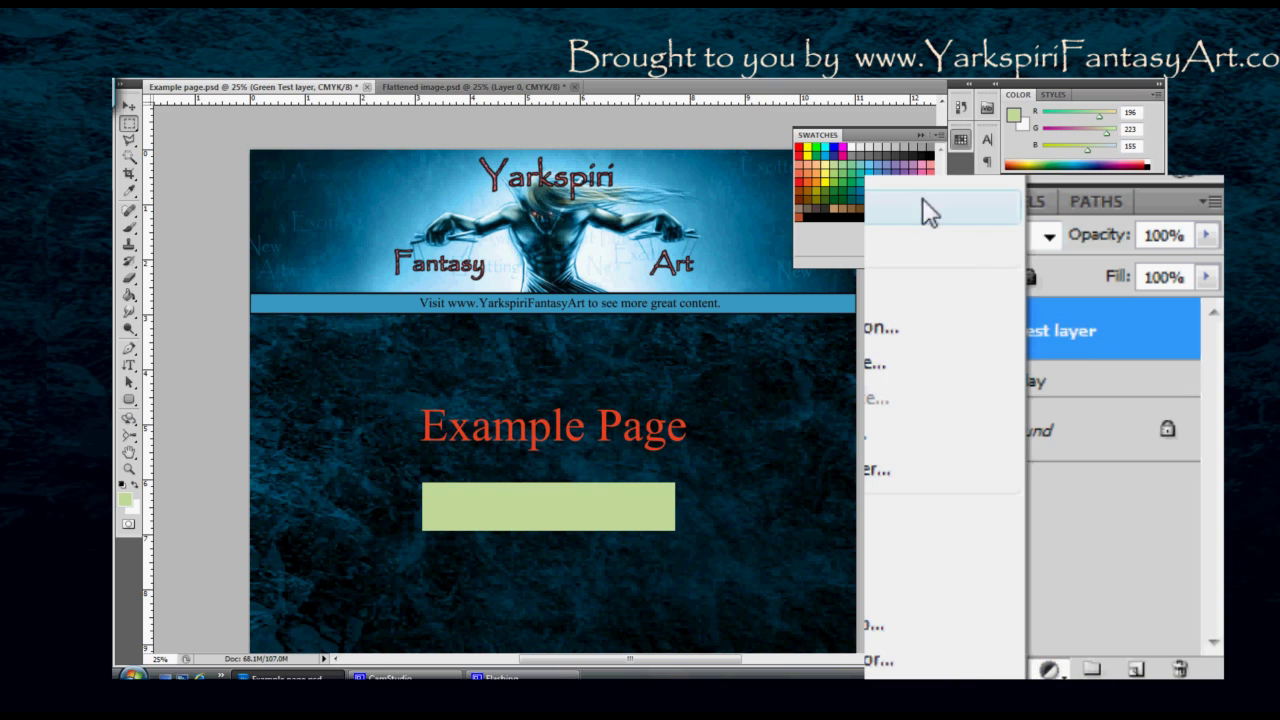
pyautogui.click(922, 200)
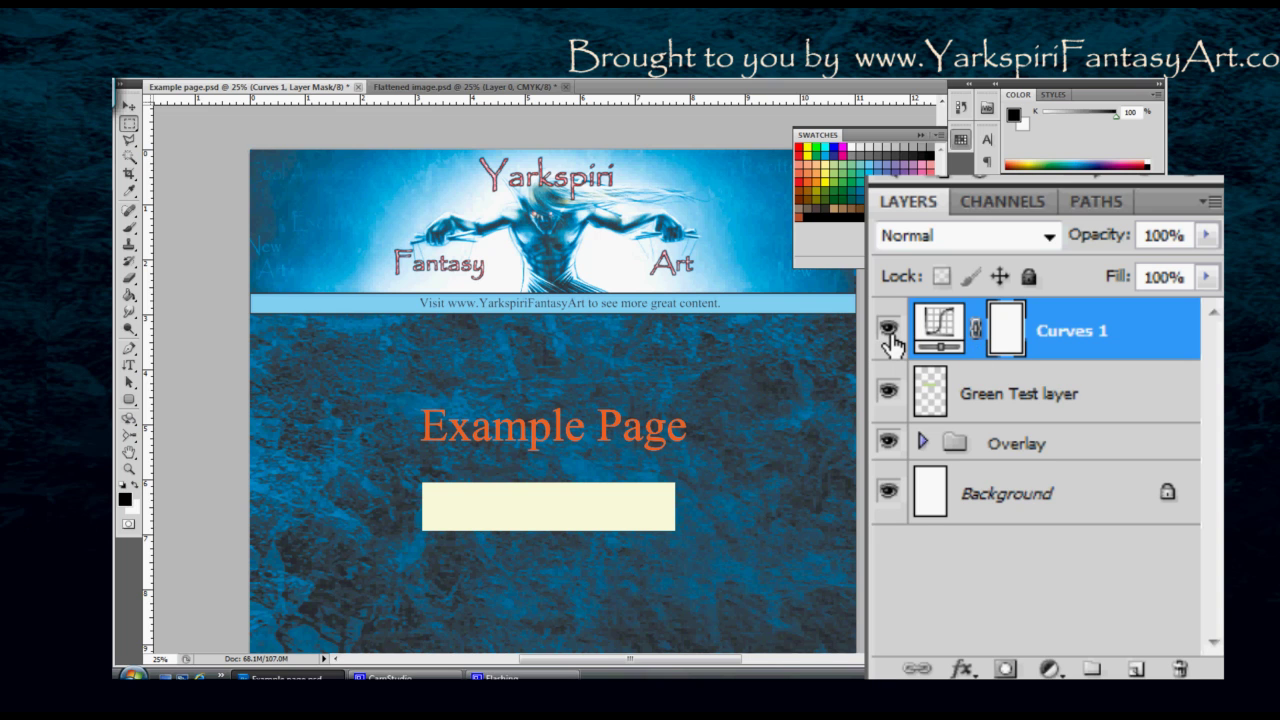
pyautogui.click(888, 336)
pyautogui.click(888, 334)
pyautogui.click(888, 334)
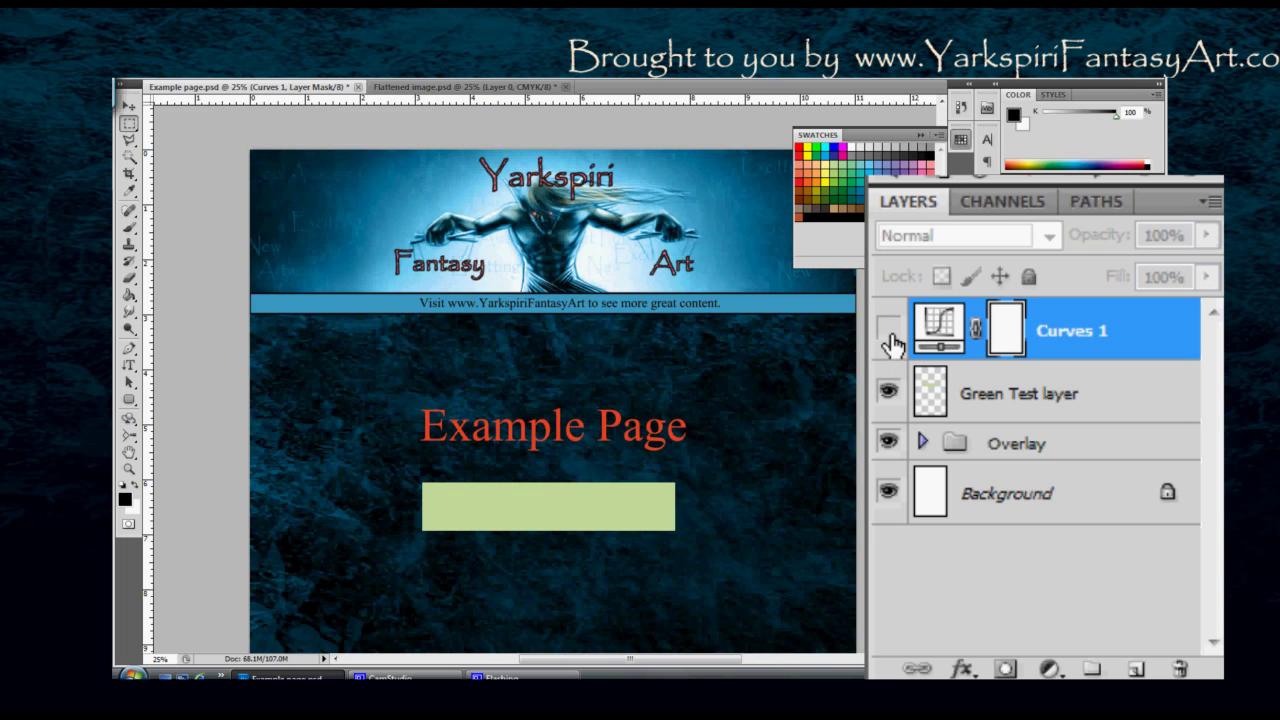
pyautogui.click(888, 334)
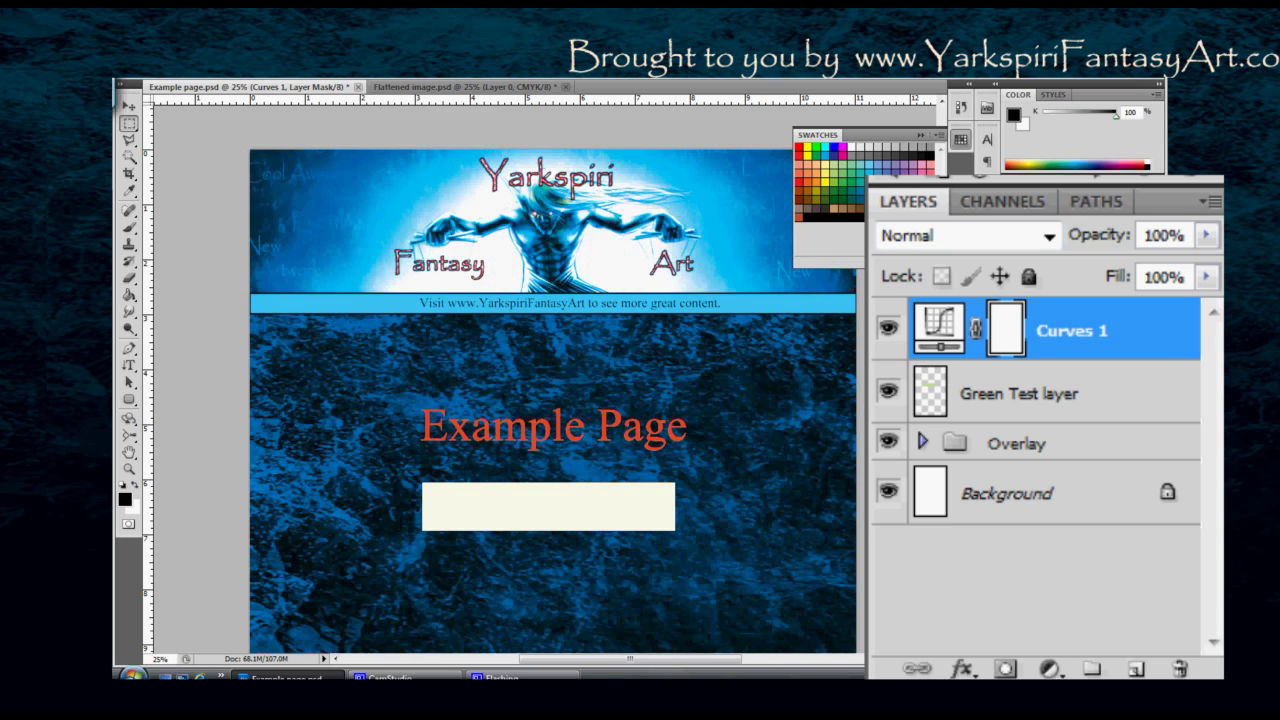
pyautogui.click(888, 330)
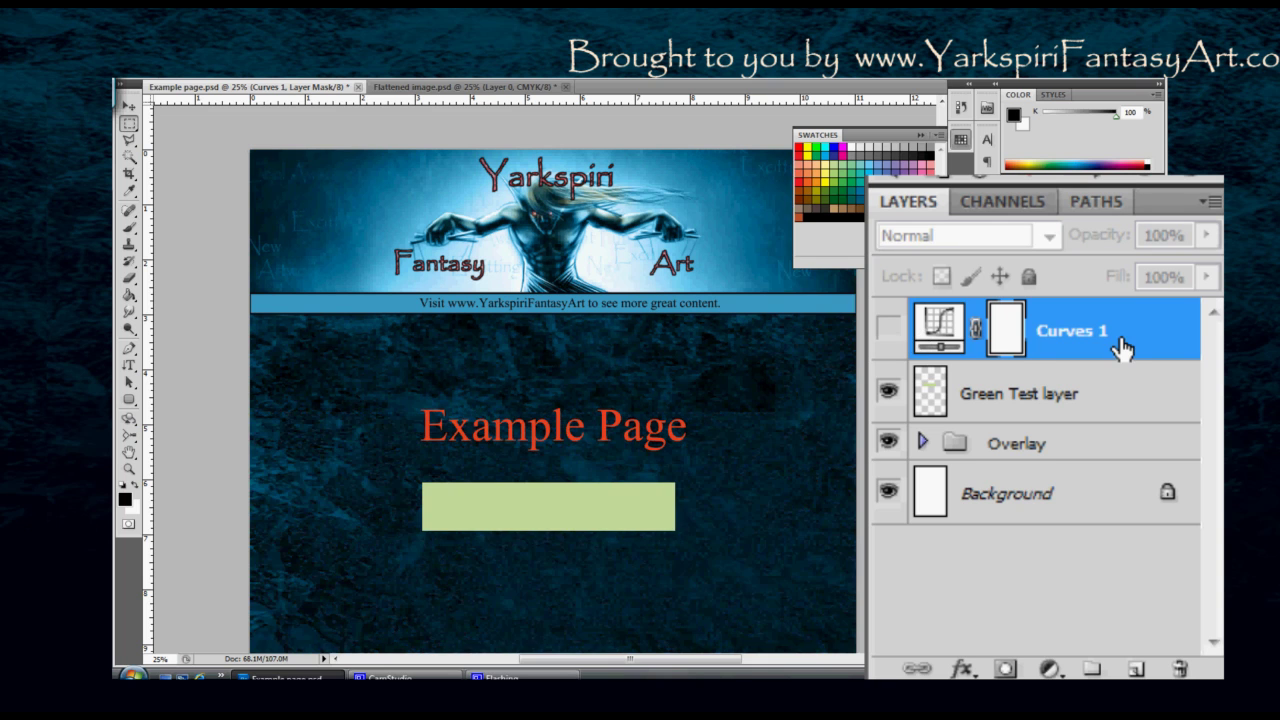
# Step: Delete the Curves adjustment layer and add a Color Balance adjustment layer above Green Test layer that shifts the page towards purple and red
pyautogui.click(920, 340)
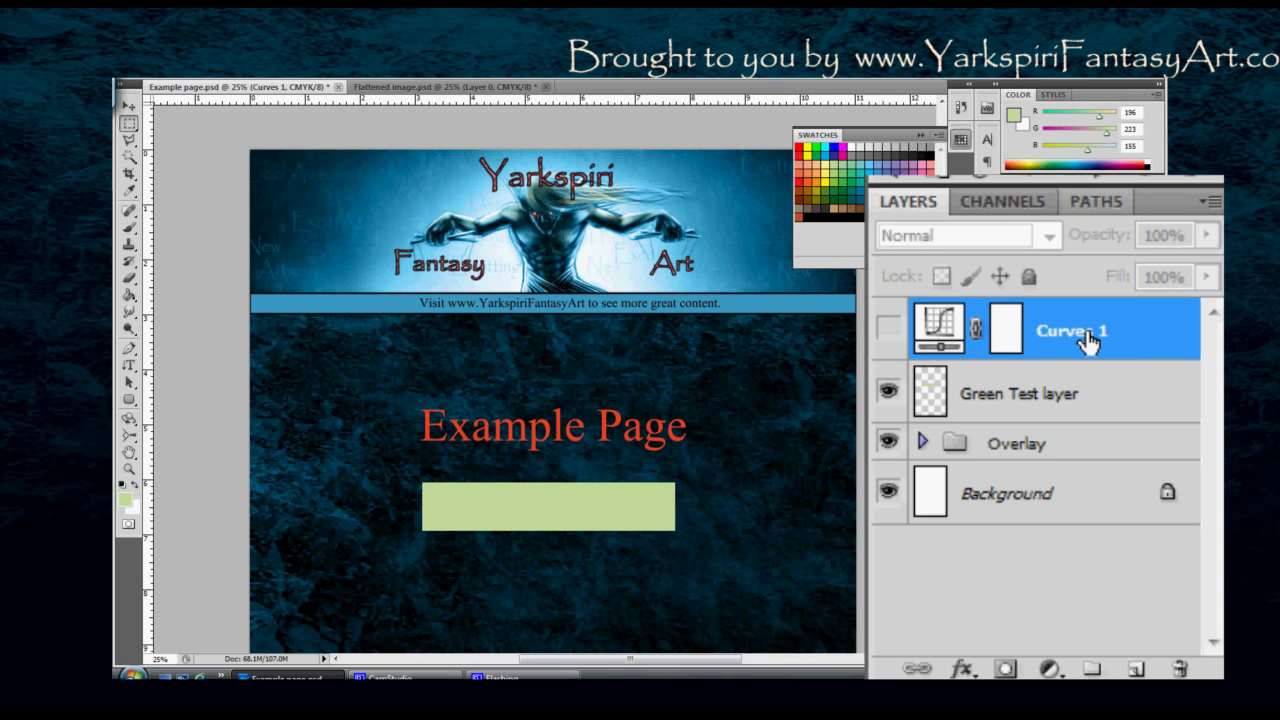
pyautogui.press('Delete')
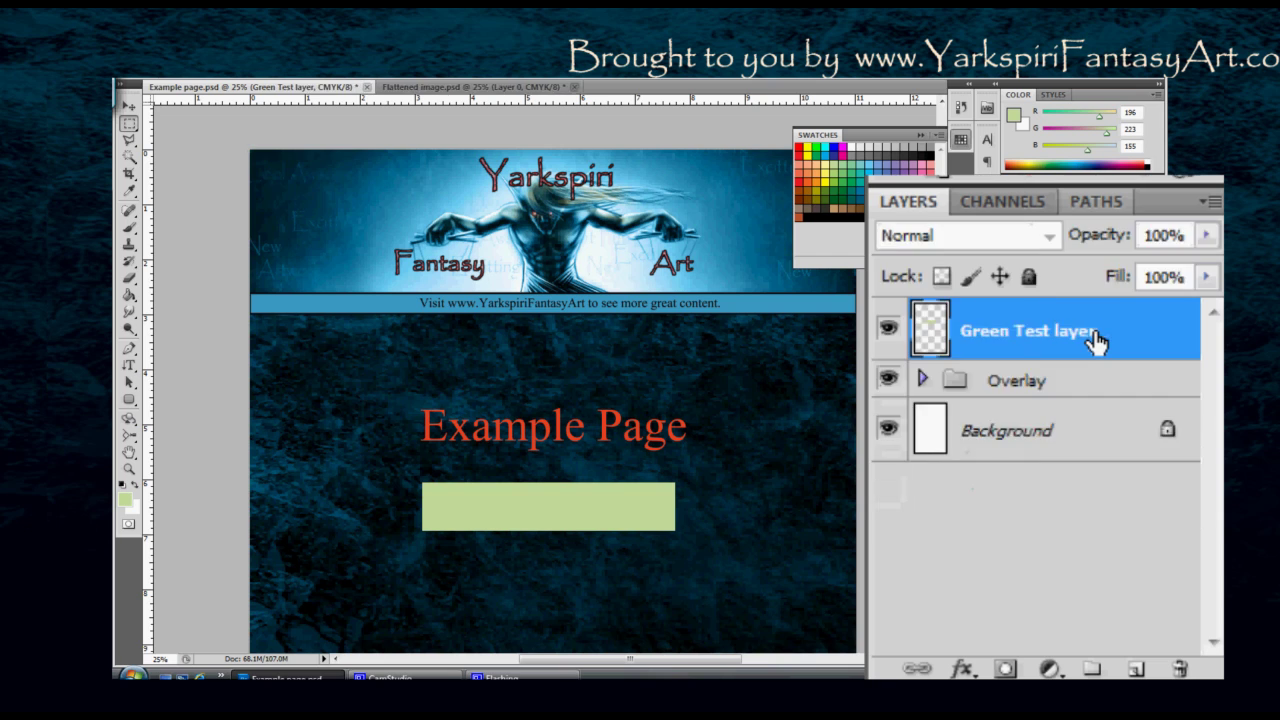
pyautogui.click(1049, 668)
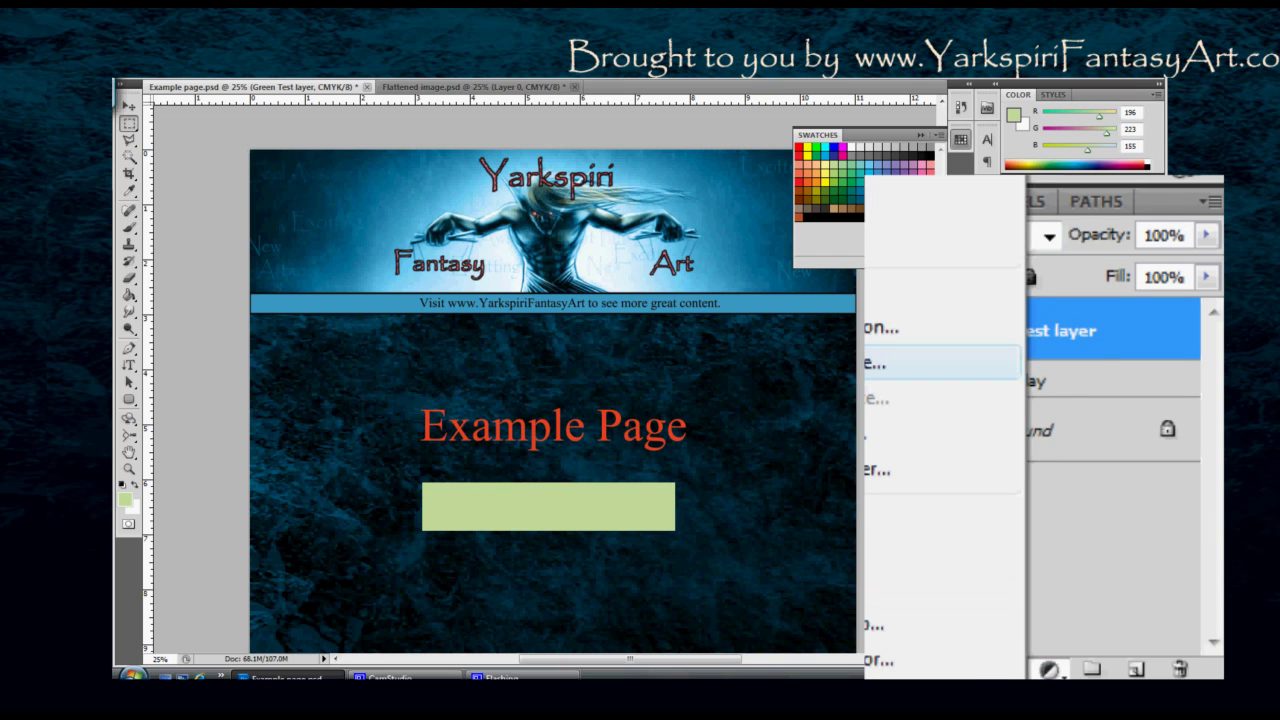
pyautogui.click(940, 363)
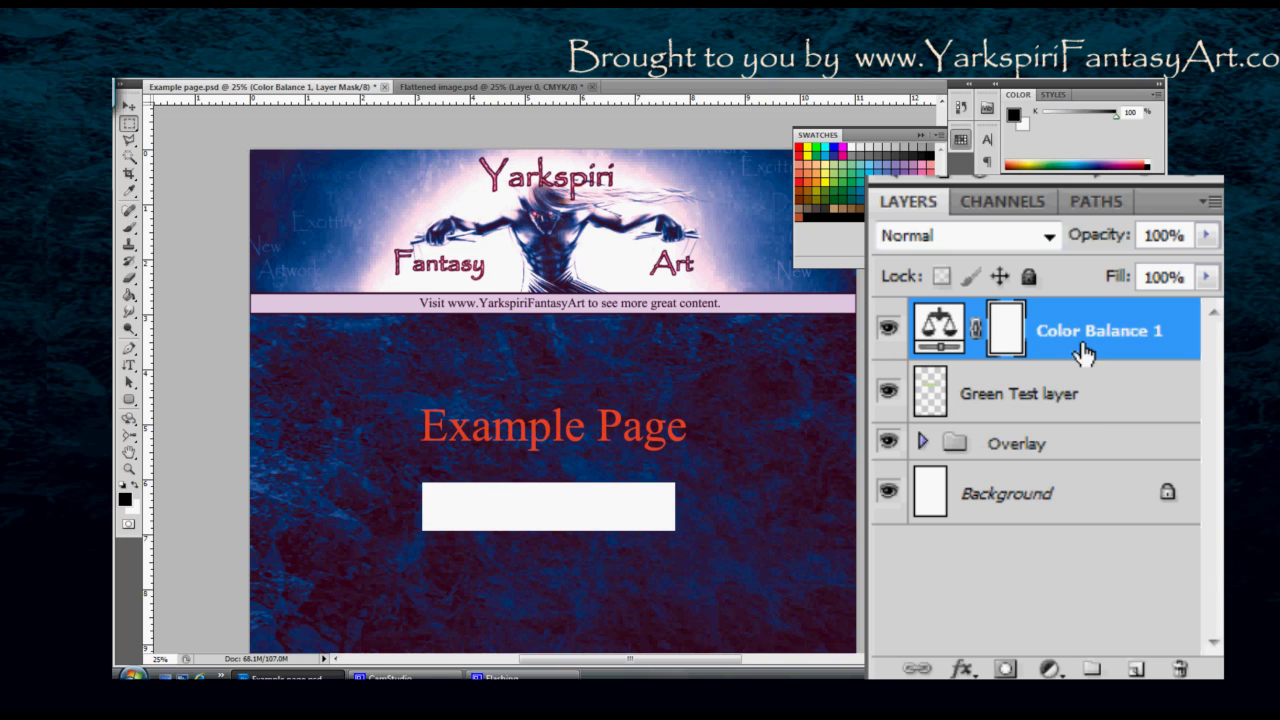
# Step: Toggle the Color Balance layer's visibility several times to compare its effect, leaving it shown
pyautogui.click(888, 333)
pyautogui.click(888, 333)
pyautogui.click(888, 333)
pyautogui.click(888, 333)
pyautogui.click(889, 334)
pyautogui.click(888, 334)
# Step: Brush black on the Color Balance layer's mask over the header figure, the Yarkspiri title and the area just below to restore the original colors
pyautogui.press('b')
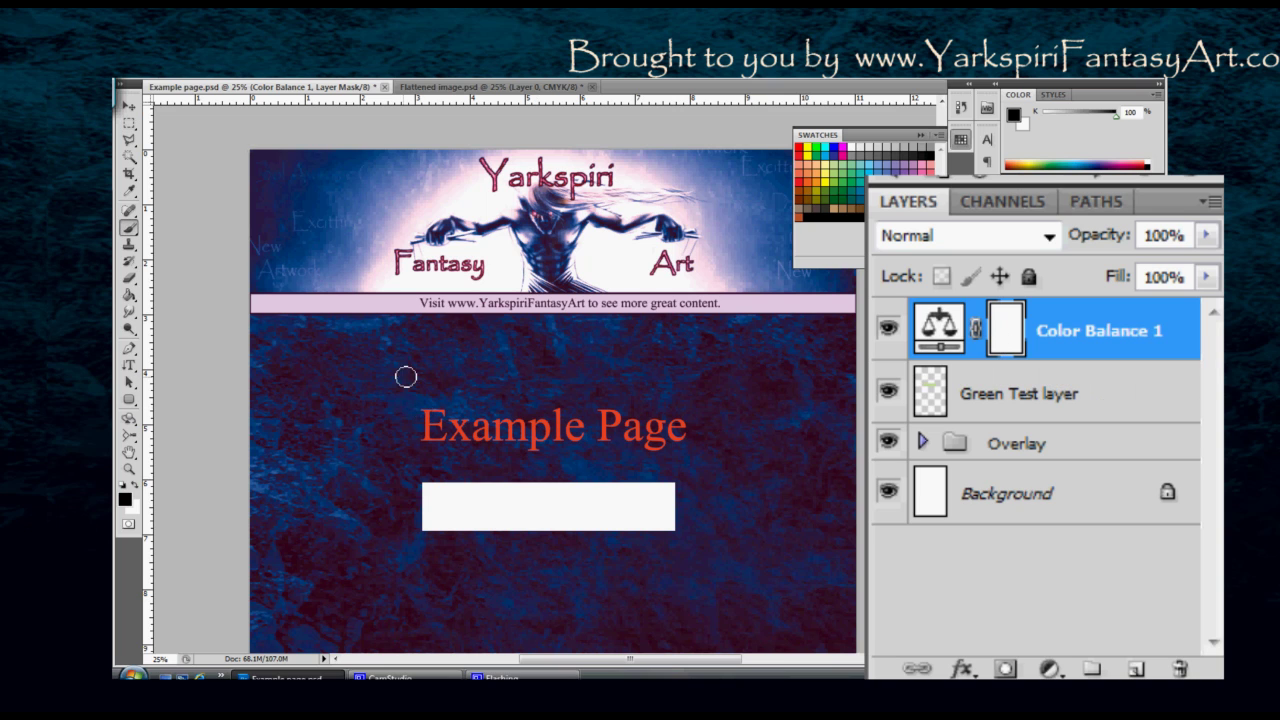
pyautogui.moveTo(505, 378)
pyautogui.mouseDown()
pyautogui.moveTo(565, 388)
pyautogui.moveTo(583, 415)
pyautogui.mouseUp()
pyautogui.hotkey('ctrl', 'z')
pyautogui.moveTo(363, 297)
pyautogui.mouseDown()
pyautogui.moveTo(363, 347)
pyautogui.moveTo(442, 296)
pyautogui.moveTo(408, 367)
pyautogui.moveTo(389, 337)
pyautogui.moveTo(530, 290)
pyautogui.moveTo(478, 313)
pyautogui.moveTo(498, 349)
pyautogui.moveTo(632, 272)
pyautogui.moveTo(545, 361)
pyautogui.moveTo(632, 272)
pyautogui.moveTo(703, 285)
pyautogui.moveTo(706, 325)
pyautogui.moveTo(656, 372)
pyautogui.moveTo(550, 196)
pyautogui.moveTo(501, 269)
pyautogui.moveTo(505, 218)
pyautogui.moveTo(386, 270)
pyautogui.moveTo(505, 218)
pyautogui.moveTo(422, 235)
pyautogui.moveTo(512, 250)
pyautogui.moveTo(643, 220)
pyautogui.mouseUp()
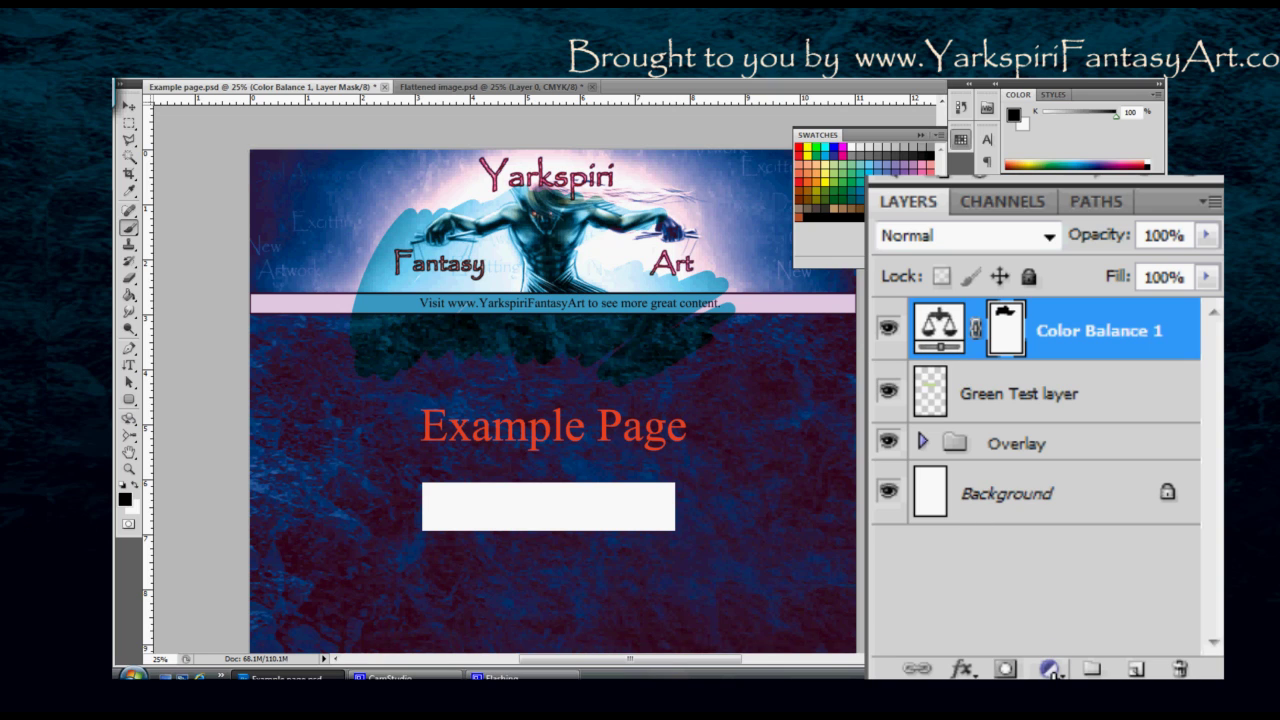
pyautogui.moveTo(658, 390)
pyautogui.mouseDown()
pyautogui.moveTo(698, 281)
pyautogui.moveTo(516, 221)
pyautogui.moveTo(492, 196)
pyautogui.moveTo(656, 226)
pyautogui.moveTo(604, 172)
pyautogui.moveTo(568, 187)
pyautogui.moveTo(480, 163)
pyautogui.mouseUp()
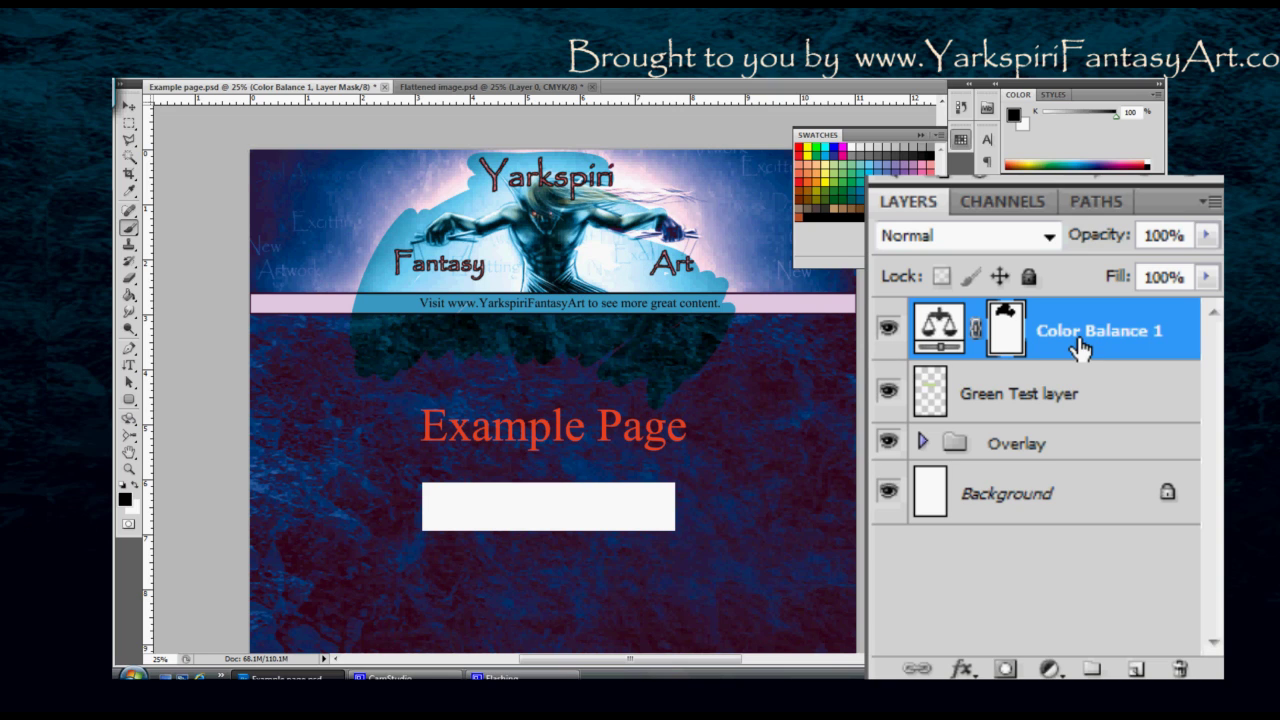
# Step: Toggle the masked Color Balance layer's visibility to compare its effect, and delete the whole adjustment layer
pyautogui.click(938, 332)
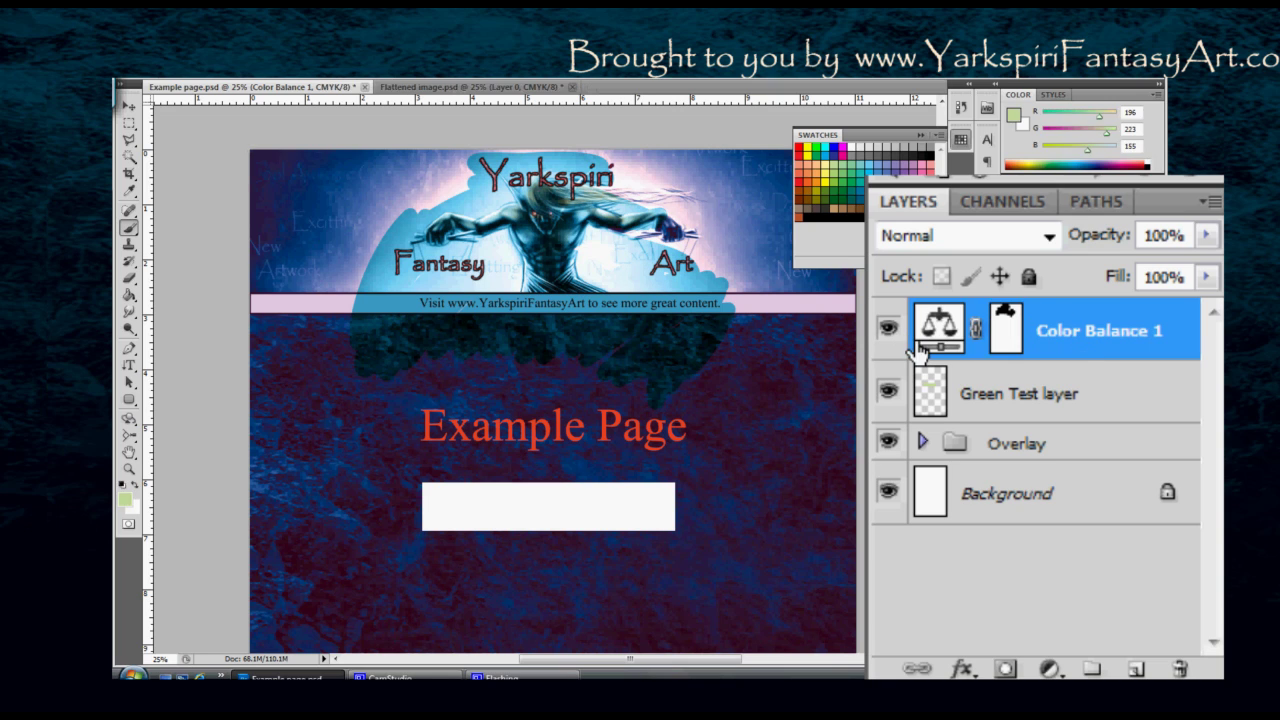
pyautogui.click(888, 330)
pyautogui.click(888, 330)
pyautogui.click(888, 330)
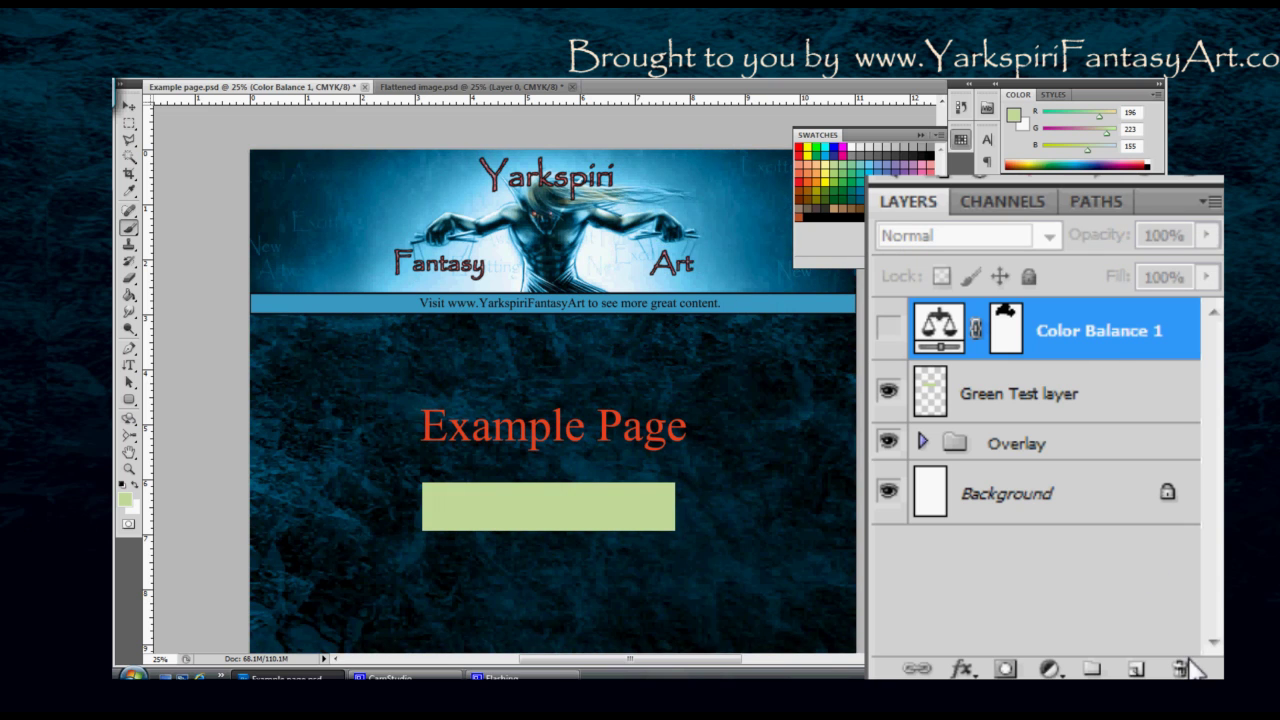
pyautogui.click(1182, 668)
pyautogui.press('Return')
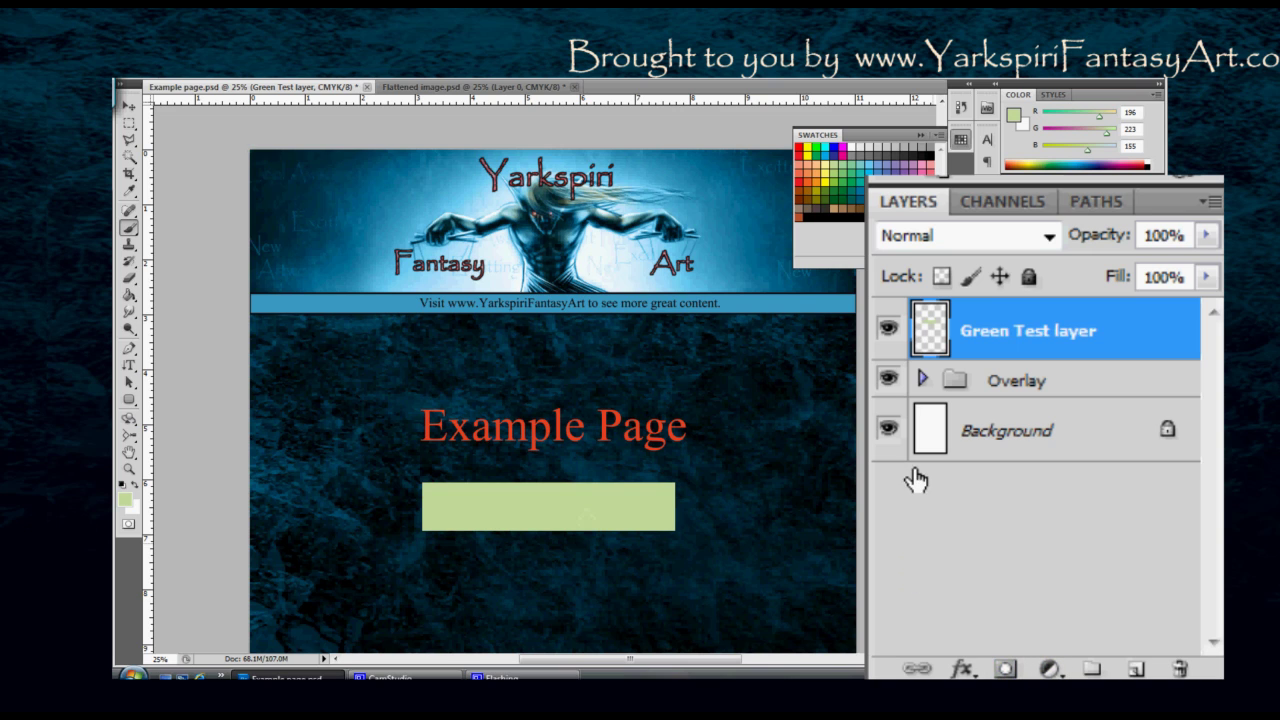
# Step: Add a layer mask to Green Test layer and paint black on it to hide all but the right end of the green rectangle
pyautogui.click(1006, 668)
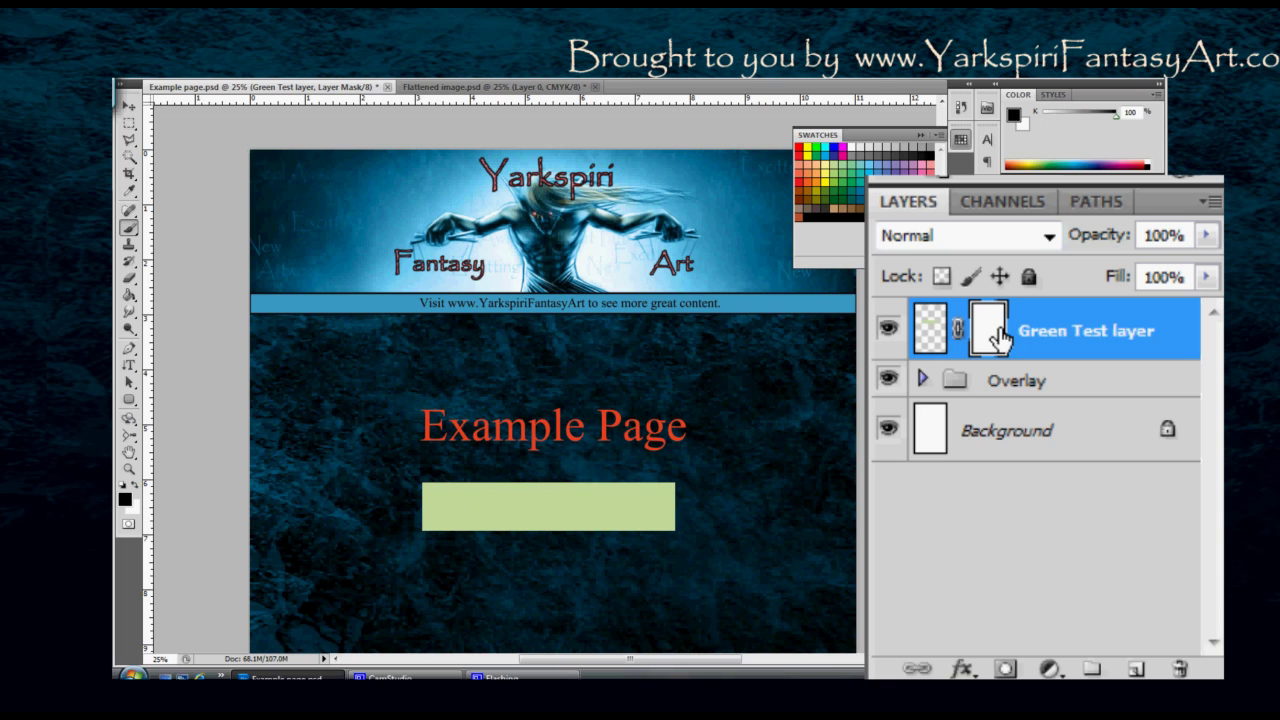
pyautogui.moveTo(484, 512)
pyautogui.mouseDown()
pyautogui.moveTo(532, 499)
pyautogui.moveTo(540, 513)
pyautogui.moveTo(582, 511)
pyautogui.moveTo(532, 499)
pyautogui.moveTo(605, 505)
pyautogui.mouseUp()
pyautogui.hotkey('ctrl', 'z')
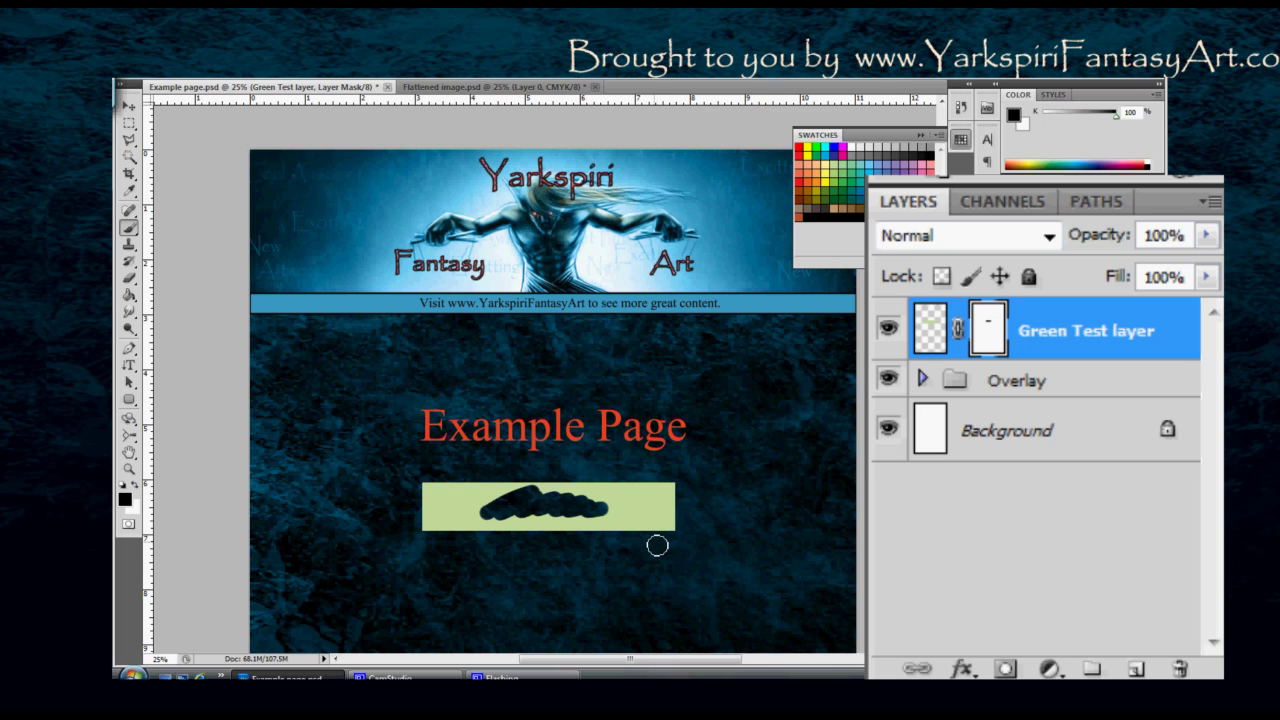
pyautogui.hotkey('ctrl', 'z')
pyautogui.hotkey('ctrl', 'z')
pyautogui.hotkey('ctrl', 'z')
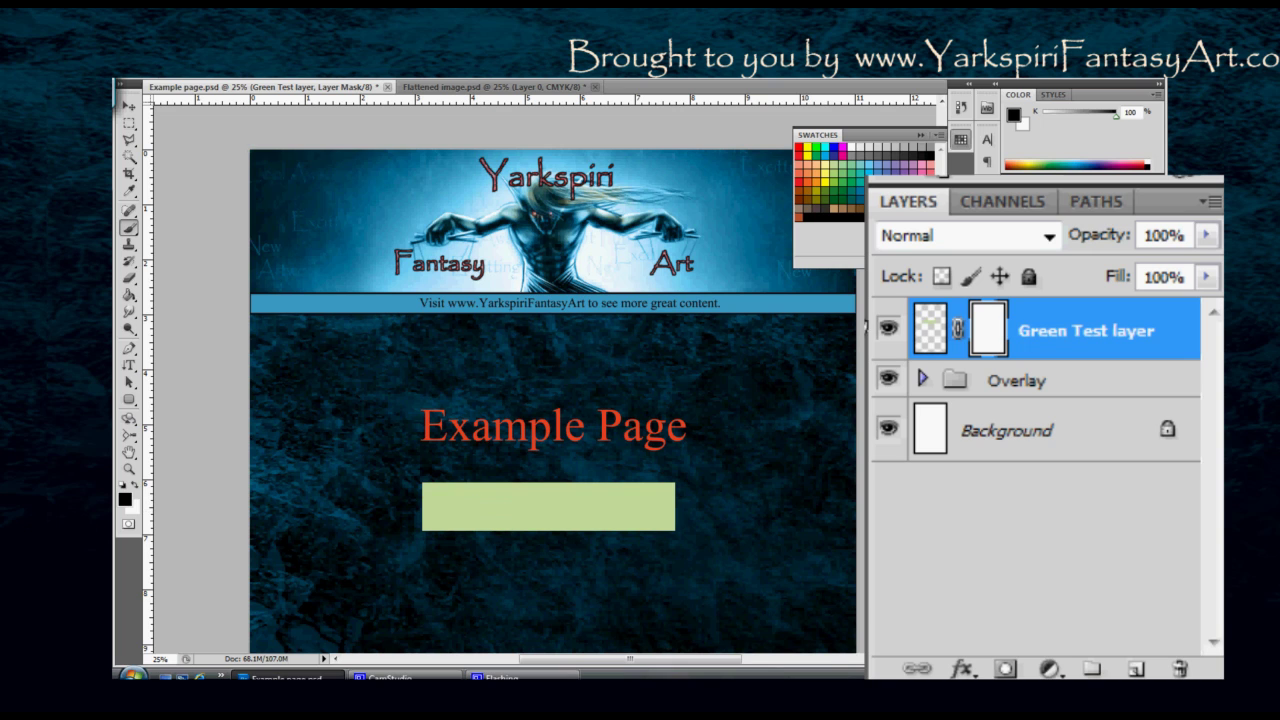
pyautogui.hotkey('ctrl', 'z')
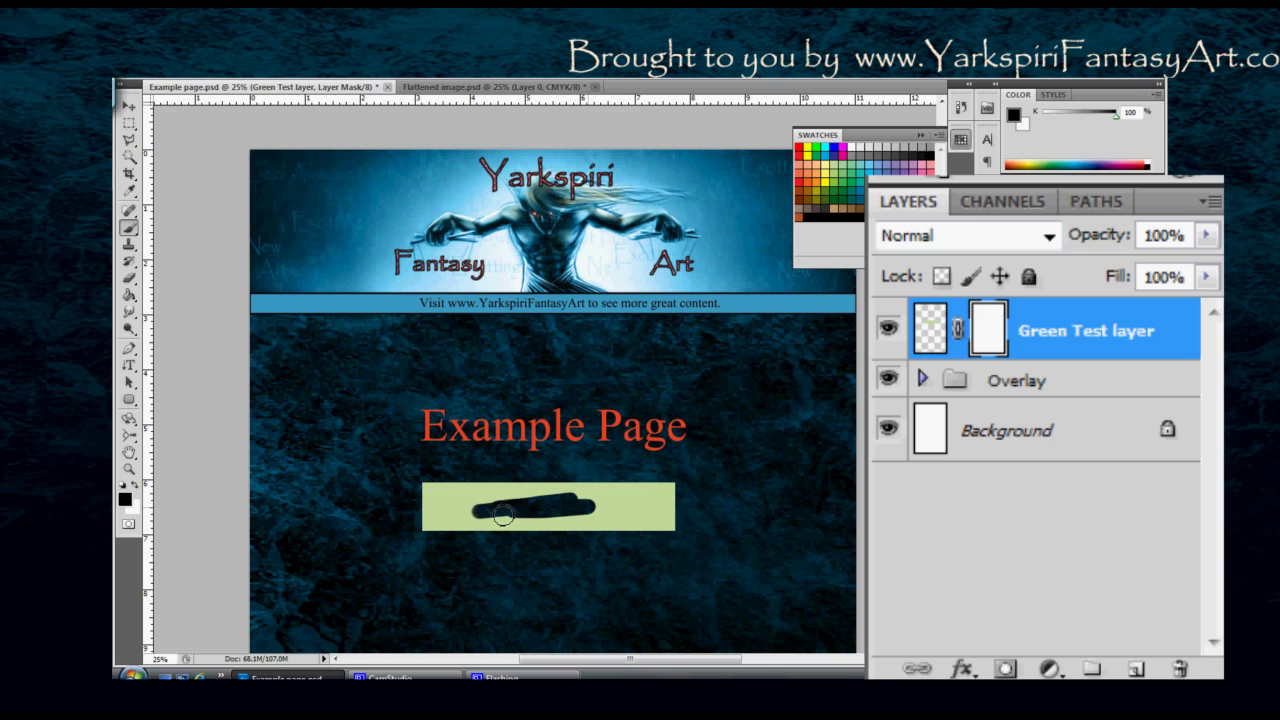
pyautogui.moveTo(502, 515); pyautogui.dragTo(598, 508)
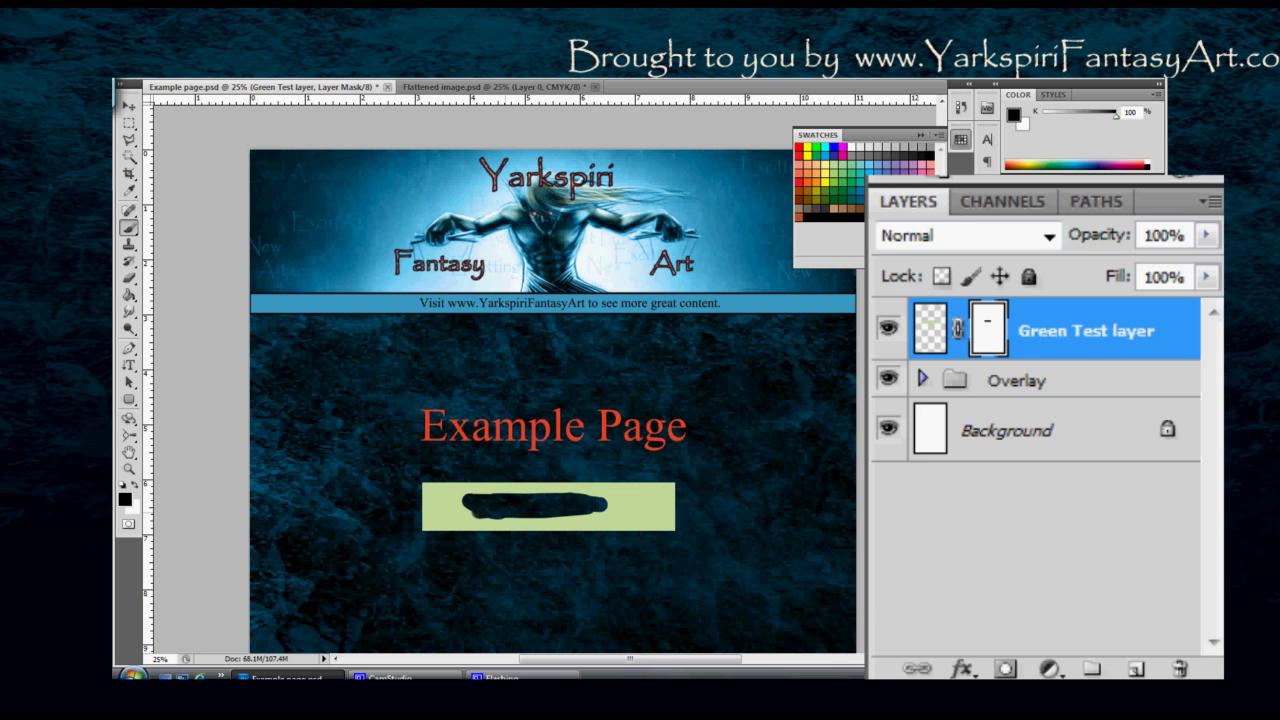
pyautogui.moveTo(455, 508)
pyautogui.mouseDown()
pyautogui.moveTo(495, 514)
pyautogui.moveTo(487, 492)
pyautogui.moveTo(453, 502)
pyautogui.moveTo(495, 514)
pyautogui.moveTo(434, 503)
pyautogui.moveTo(494, 490)
pyautogui.moveTo(481, 513)
pyautogui.moveTo(457, 497)
pyautogui.moveTo(494, 490)
pyautogui.moveTo(501, 533)
pyautogui.moveTo(557, 508)
pyautogui.moveTo(500, 533)
pyautogui.moveTo(475, 504)
pyautogui.moveTo(500, 533)
pyautogui.moveTo(516, 496)
pyautogui.moveTo(605, 504)
pyautogui.moveTo(446, 498)
pyautogui.moveTo(605, 504)
pyautogui.moveTo(441, 522)
pyautogui.moveTo(468, 517)
pyautogui.moveTo(445, 473)
pyautogui.moveTo(483, 481)
pyautogui.mouseUp()
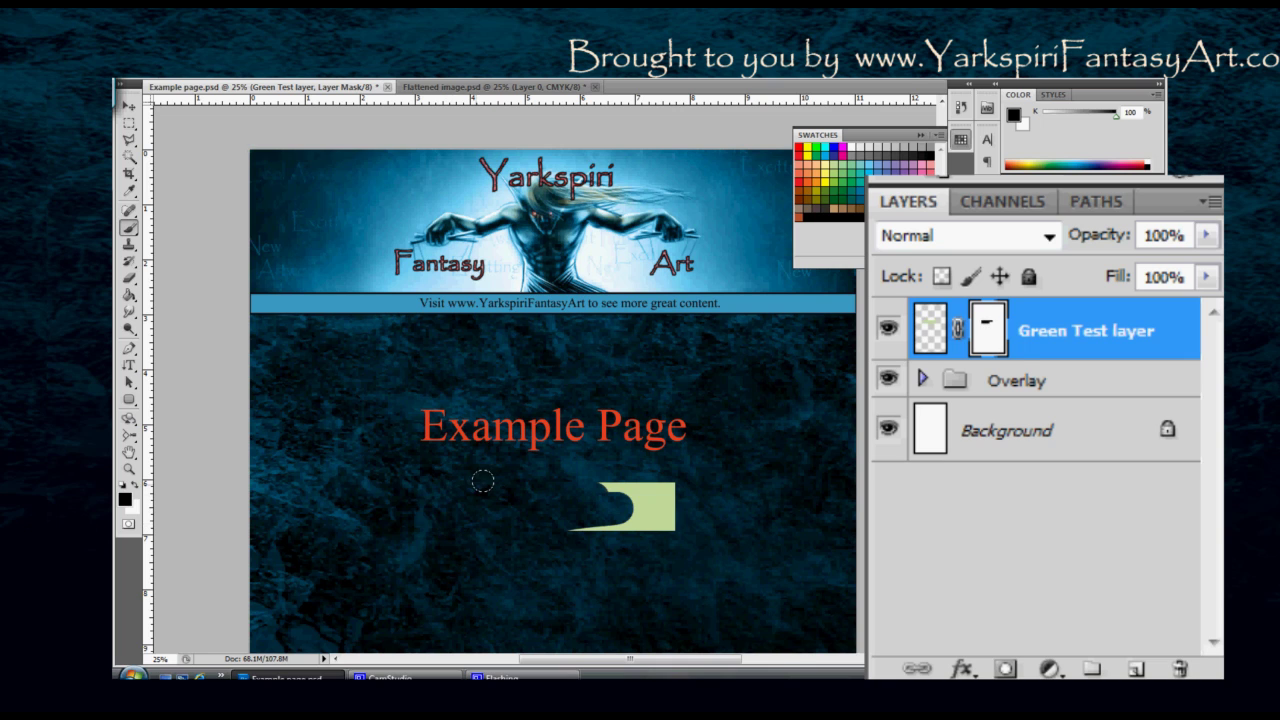
# Step: Disable Green Test layer's mask to show the full rectangle and delete the mask
pyautogui.rightClick(992, 332)
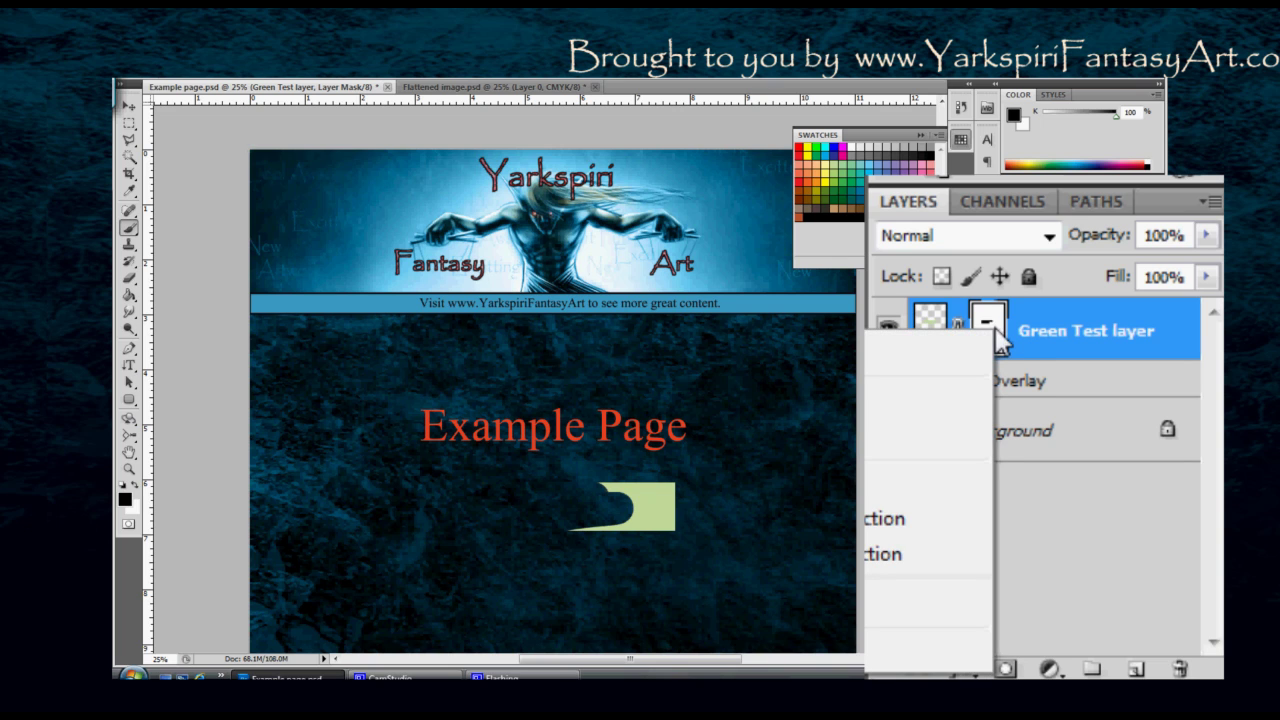
pyautogui.click(951, 359)
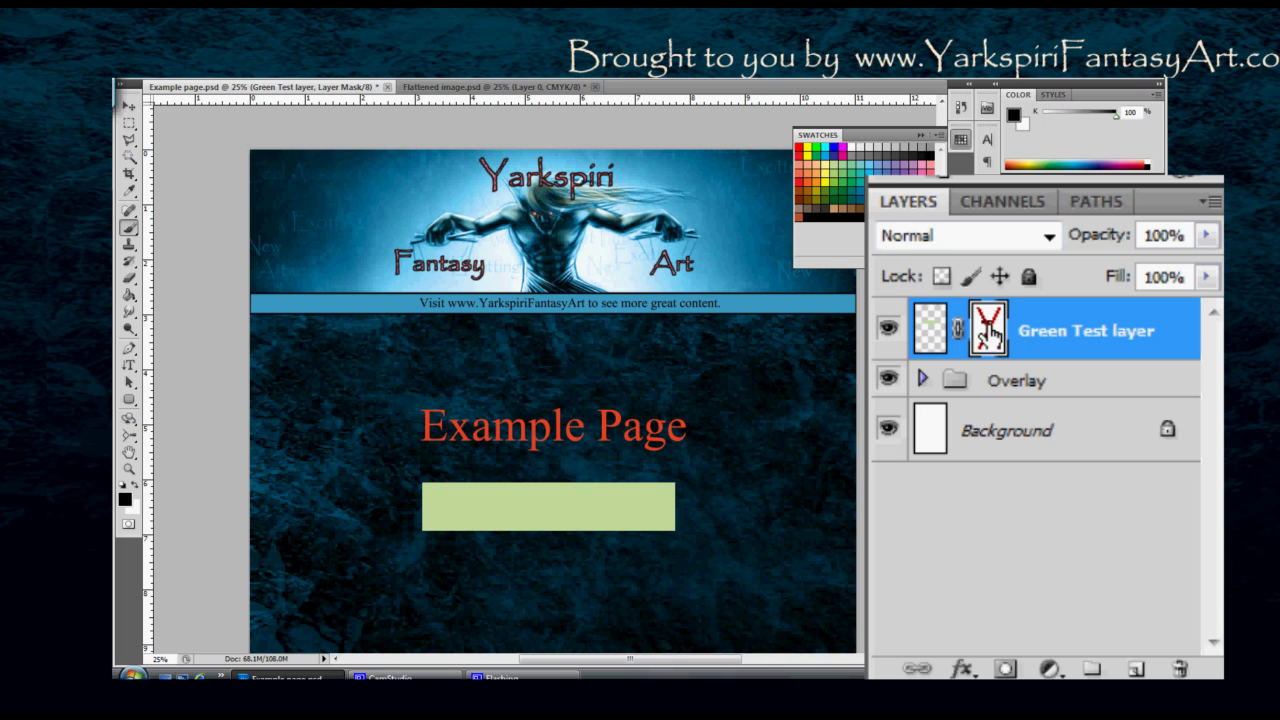
pyautogui.rightClick(995, 326)
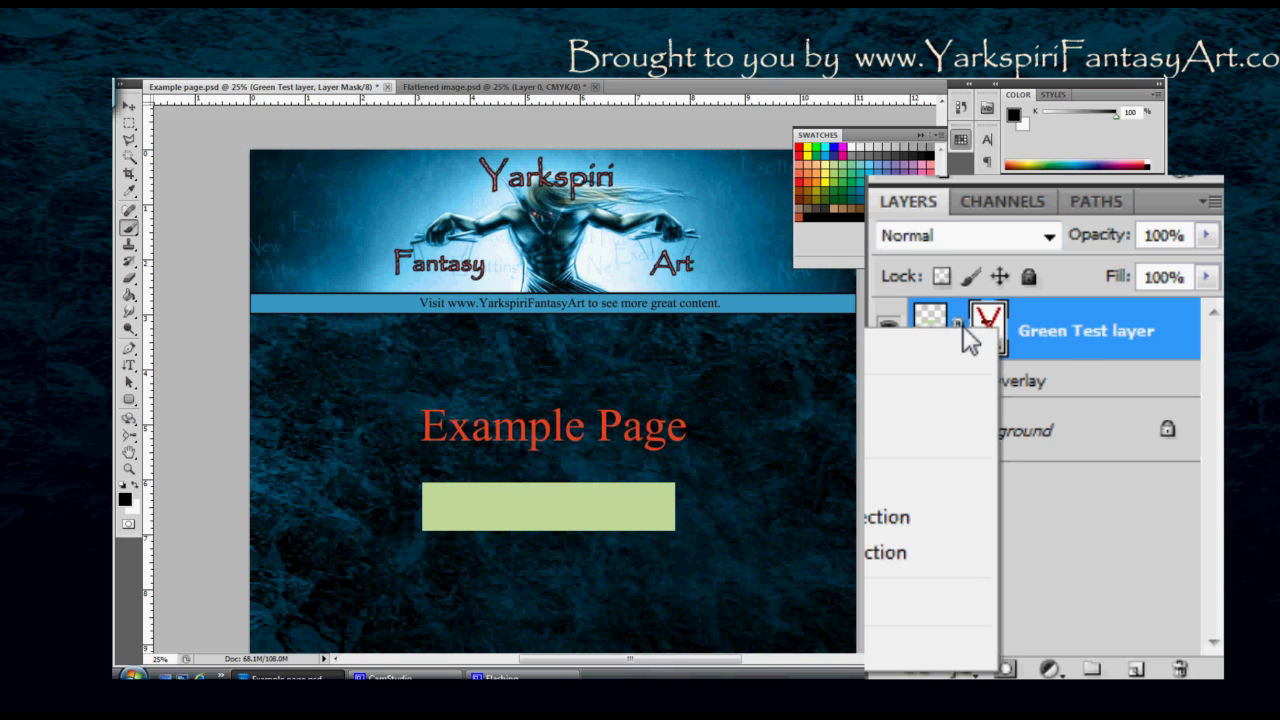
pyautogui.click(898, 398)
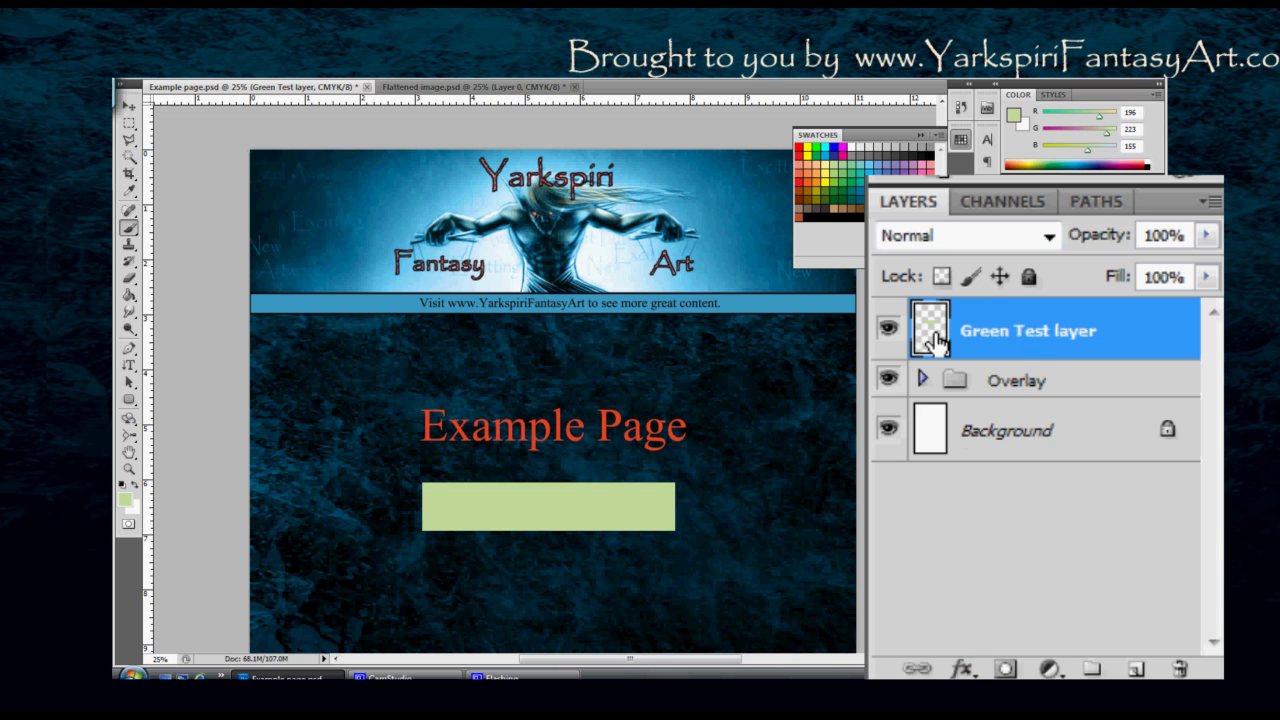
pyautogui.click(962, 668)
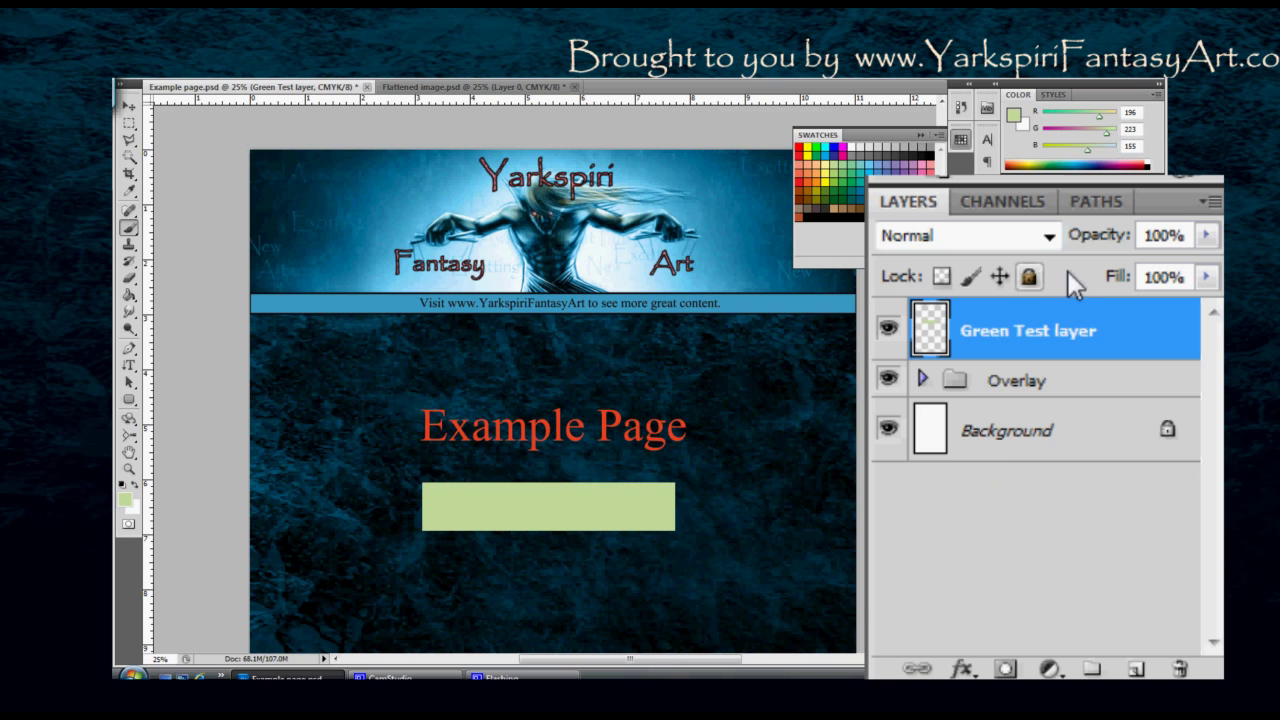
pyautogui.click(1207, 237)
pyautogui.moveTo(1209, 242)
pyautogui.mouseDown()
pyautogui.moveTo(1208, 266)
pyautogui.moveTo(1076, 266)
pyautogui.moveTo(1208, 266)
pyautogui.moveTo(1210, 245)
pyautogui.mouseUp()
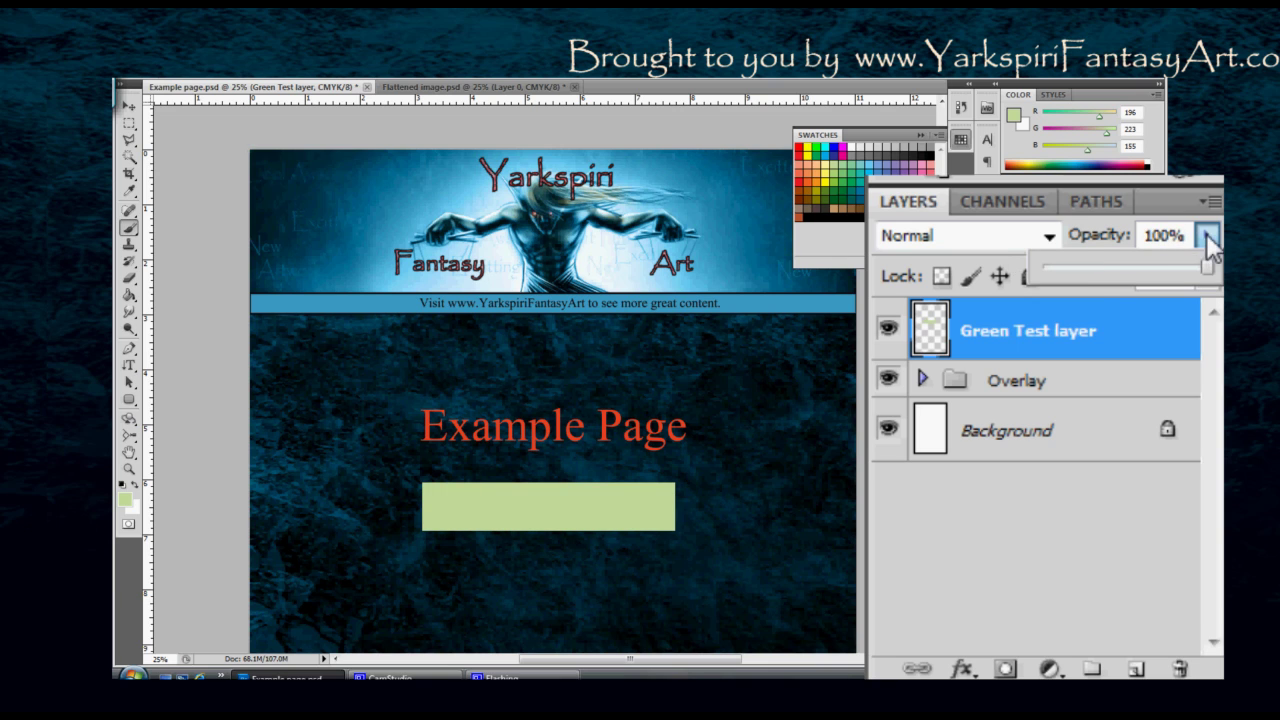
pyautogui.click(1207, 240)
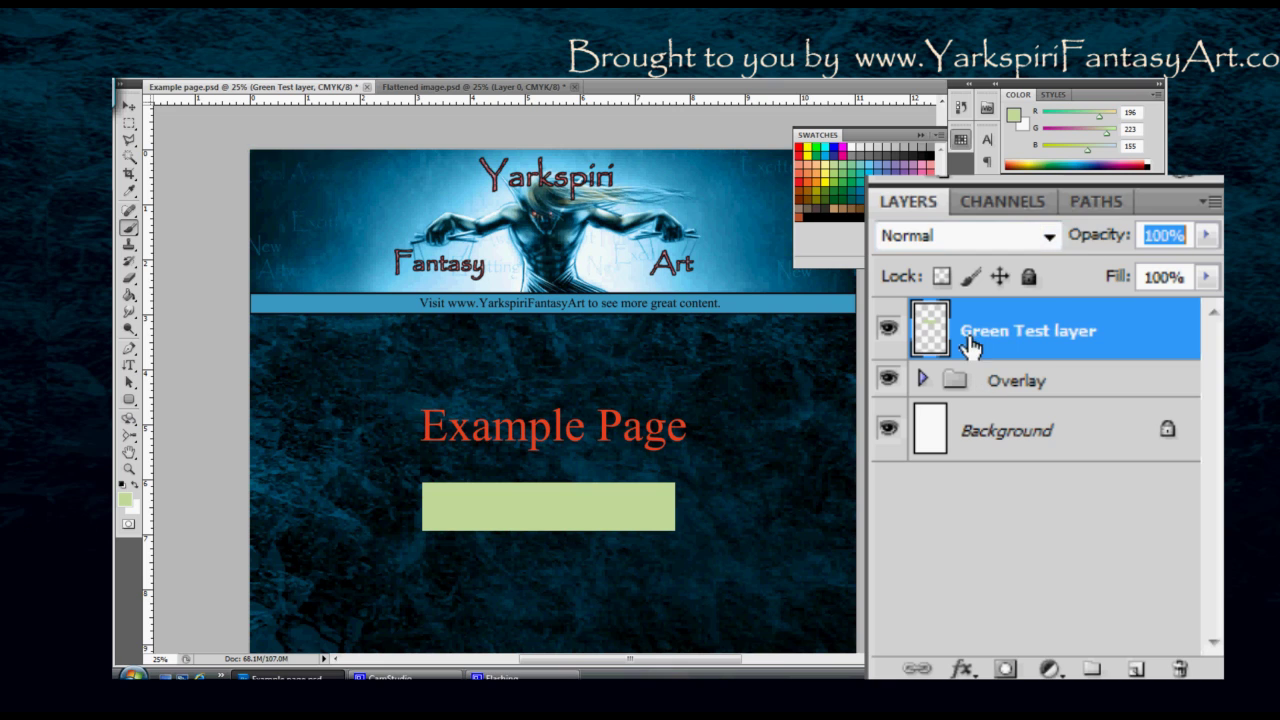
# Step: Preview Green Test layer's blending modes in reverse order from Luminosity to Dissolve, and set the layer back to Normal
pyautogui.click(1048, 237)
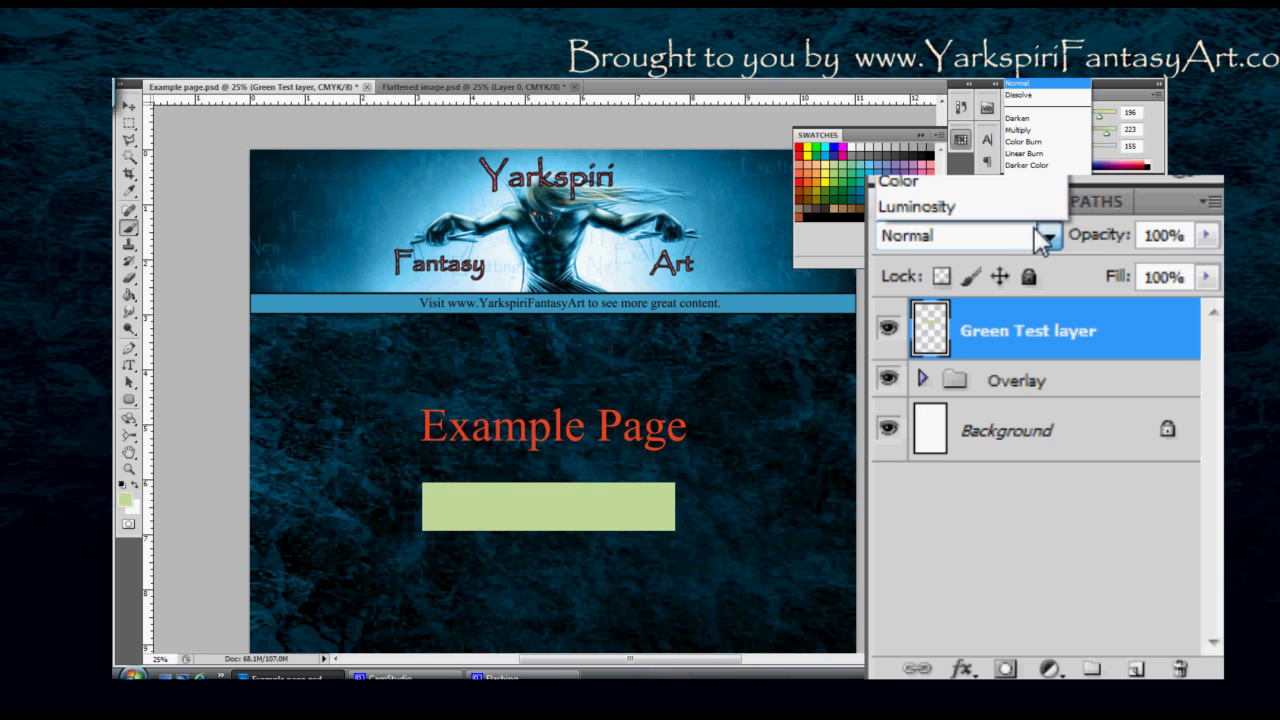
pyautogui.click(999, 204)
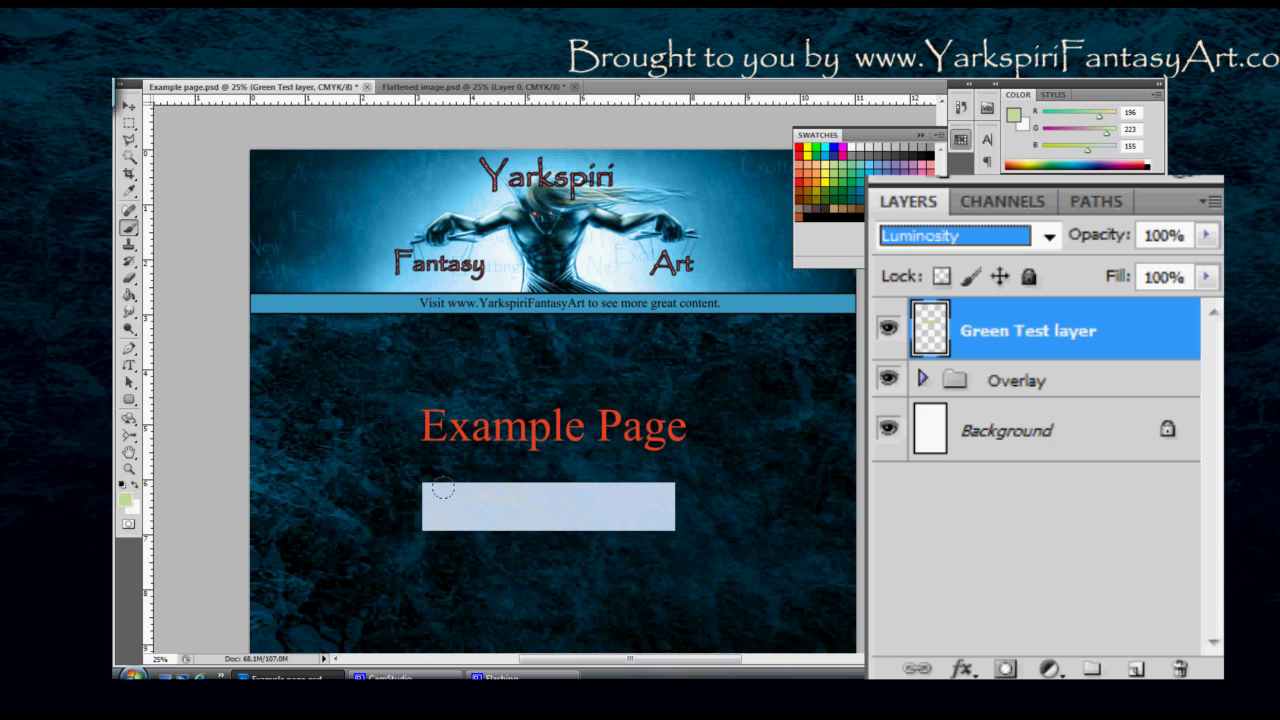
pyautogui.press('Up')
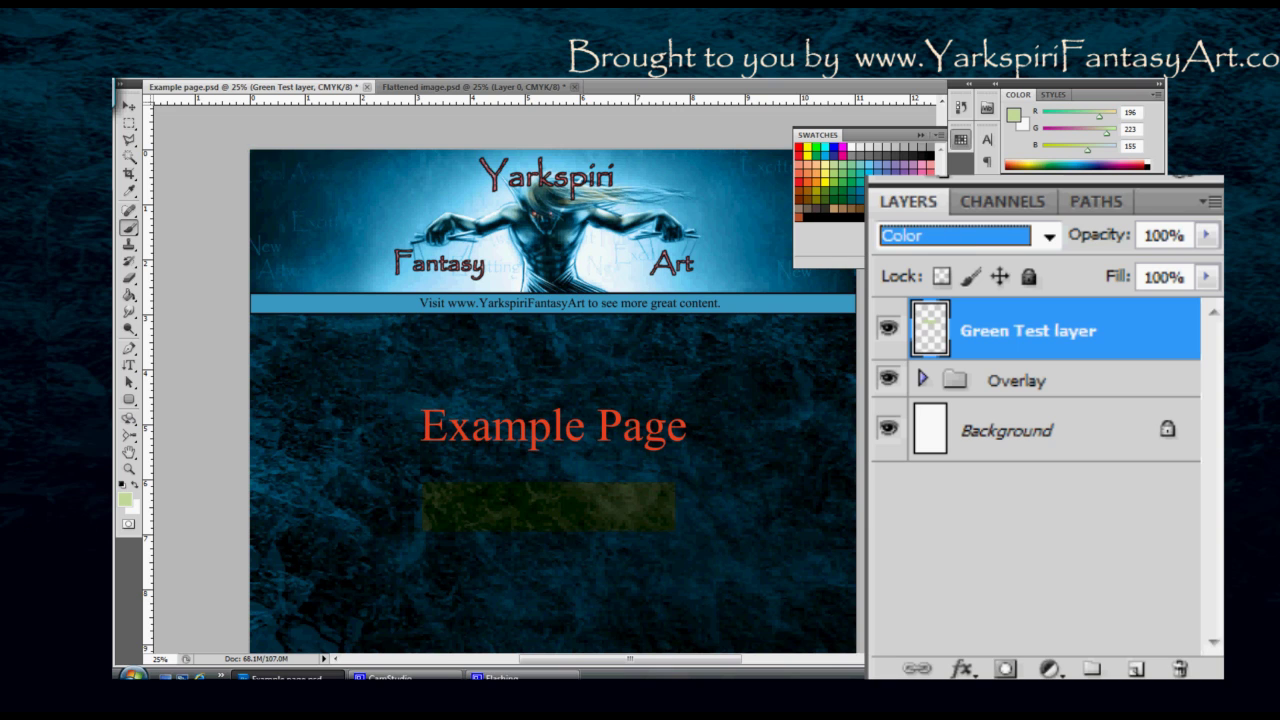
pyautogui.press('Up')
pyautogui.press('Down')
pyautogui.press('Up')
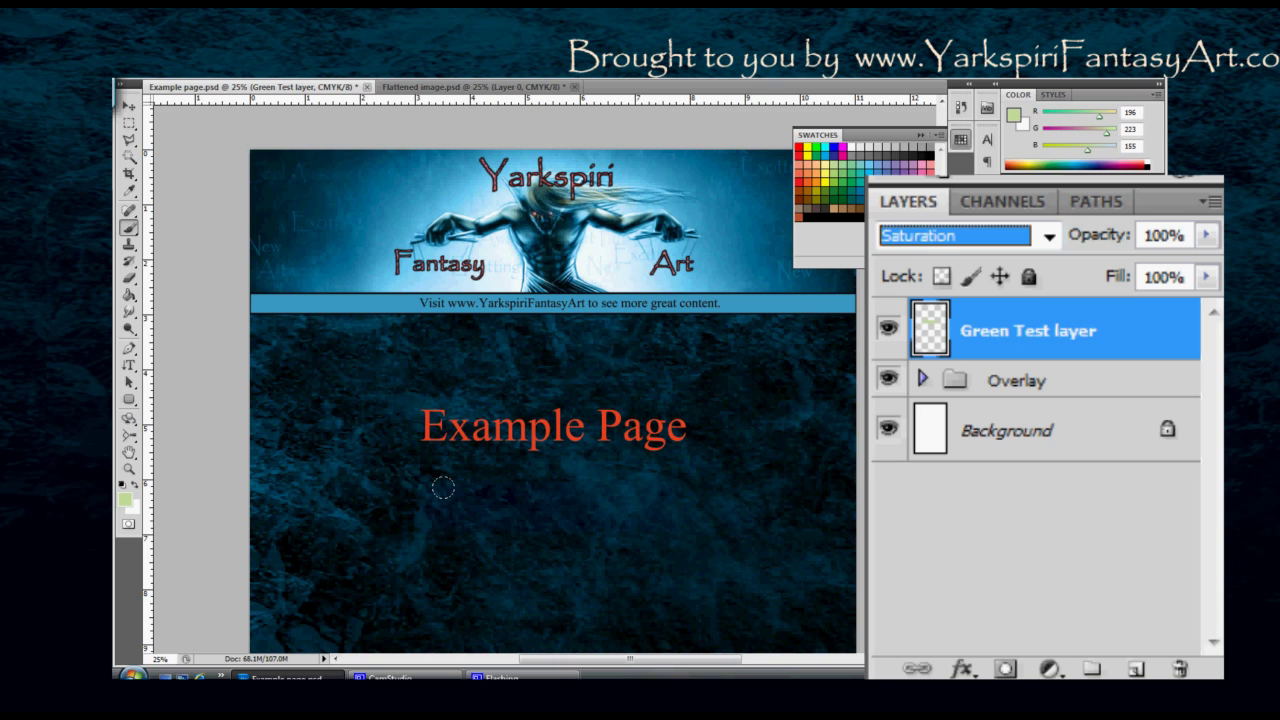
pyautogui.press('Up')
pyautogui.press('Up')
pyautogui.press('Down')
pyautogui.press('Up')
pyautogui.press('Down')
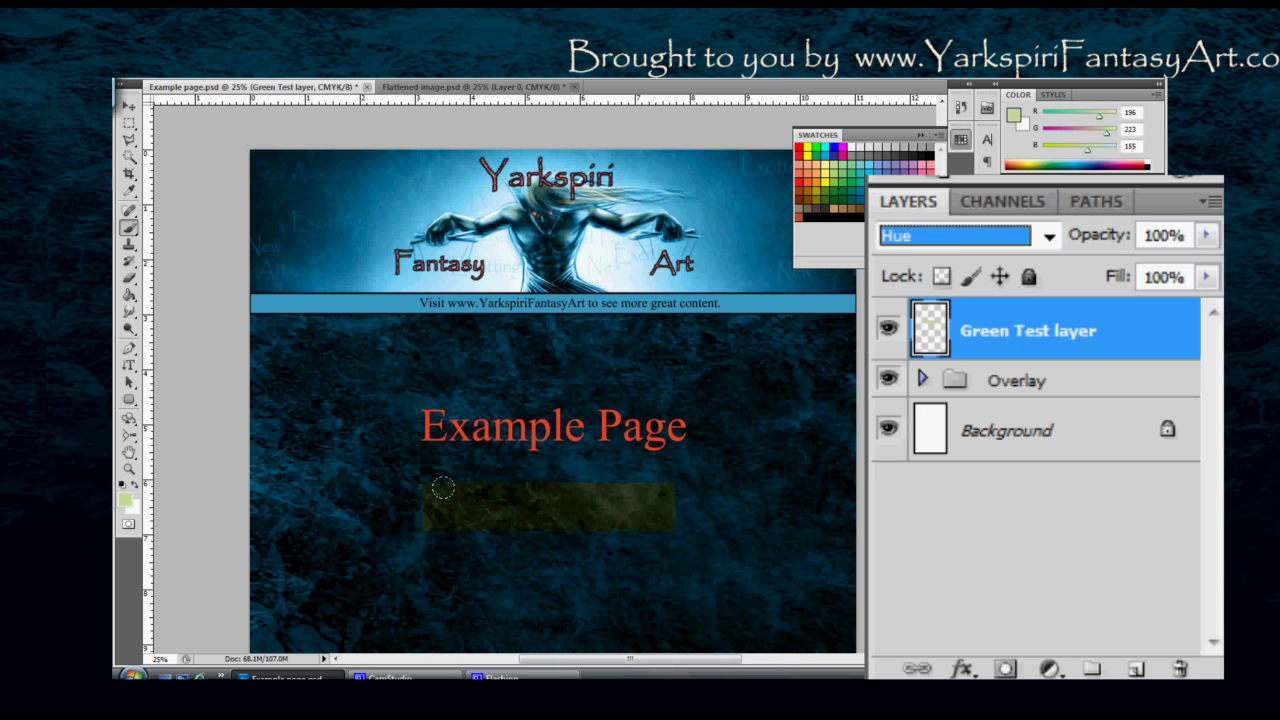
pyautogui.press('Up')
pyautogui.press('Up')
pyautogui.press('Up')
pyautogui.press('Down')
pyautogui.press('Up')
pyautogui.press('Up')
pyautogui.press('Down')
pyautogui.press('Up')
pyautogui.press('Up')
pyautogui.press('Up')
pyautogui.press('Down')
pyautogui.press('Up')
pyautogui.press('Up')
pyautogui.press('Up')
pyautogui.press('Down')
pyautogui.press('Up')
pyautogui.press('Up')
pyautogui.press('Up')
pyautogui.press('Up')
pyautogui.press('Up')
pyautogui.press('Down')
pyautogui.press('Up')
pyautogui.press('Up')
pyautogui.press('Up')
pyautogui.press('Up')
pyautogui.press('Up')
pyautogui.press('Down')
pyautogui.press('Up')
pyautogui.press('Up')
pyautogui.press('Up')
pyautogui.press('Up')
pyautogui.press('Up')
pyautogui.press('Down')
pyautogui.press('Up')
pyautogui.press('Up')
pyautogui.press('Up')
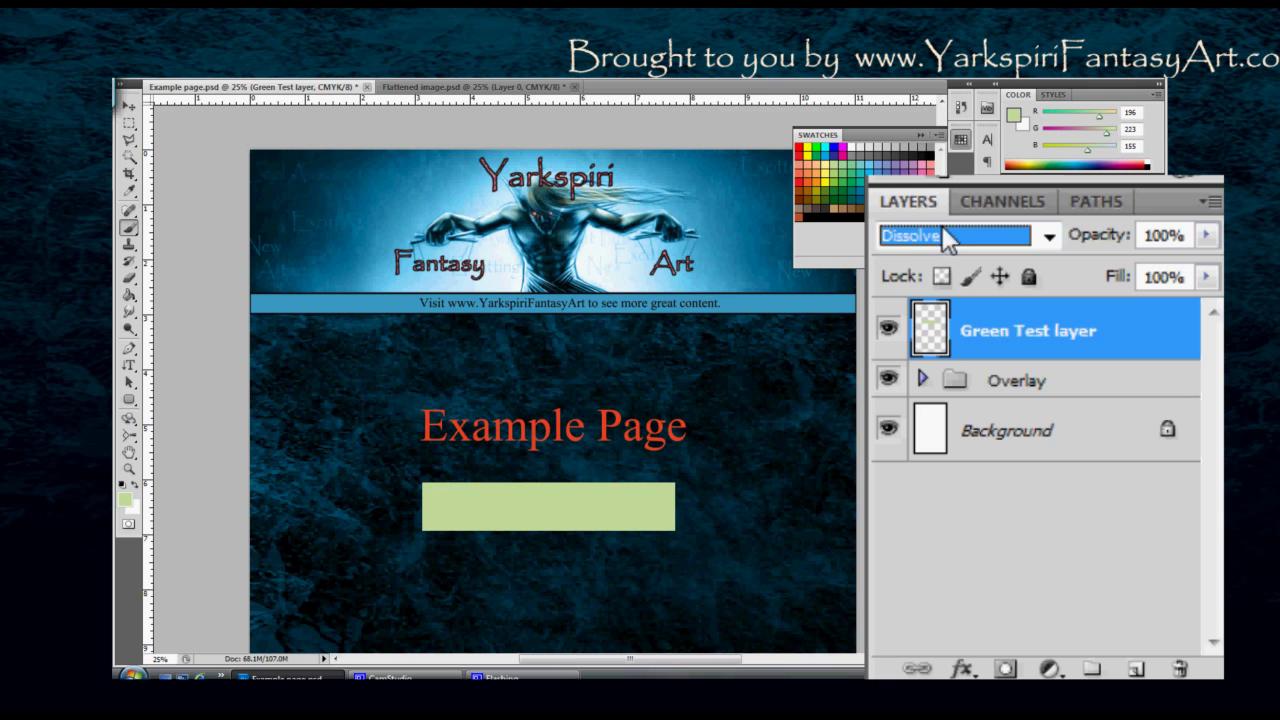
pyautogui.click(1046, 238)
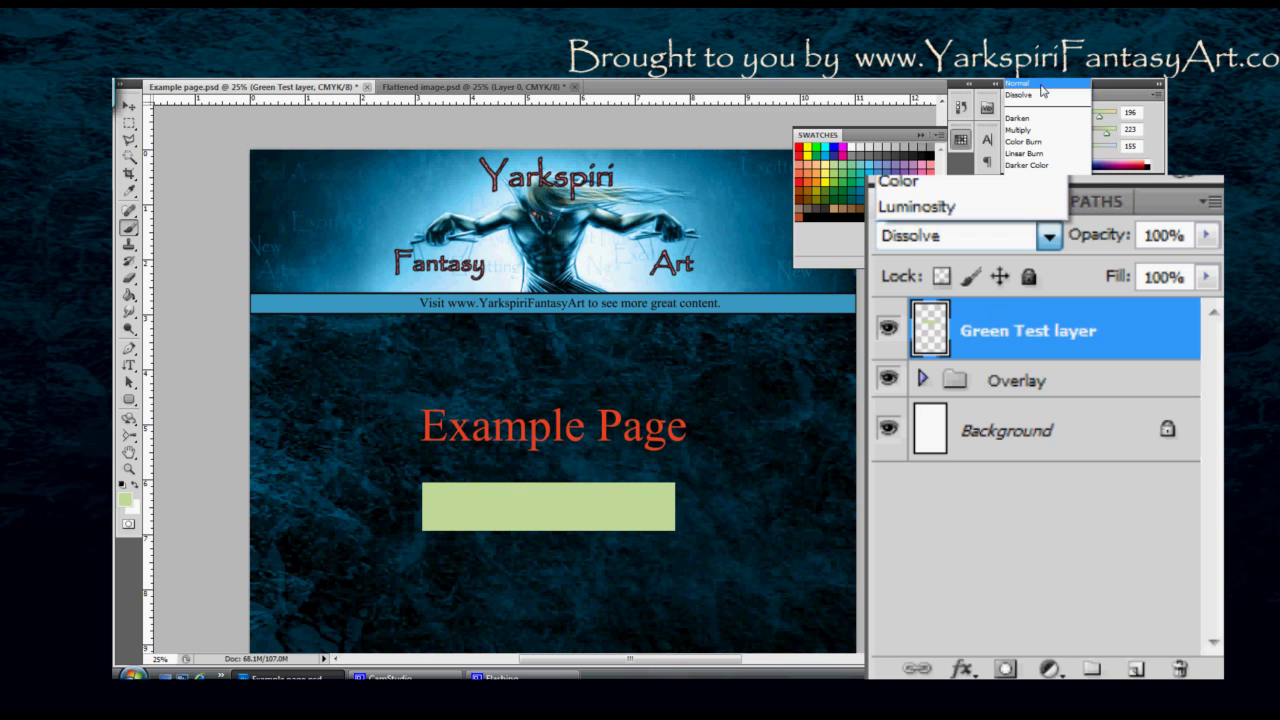
pyautogui.click(1042, 85)
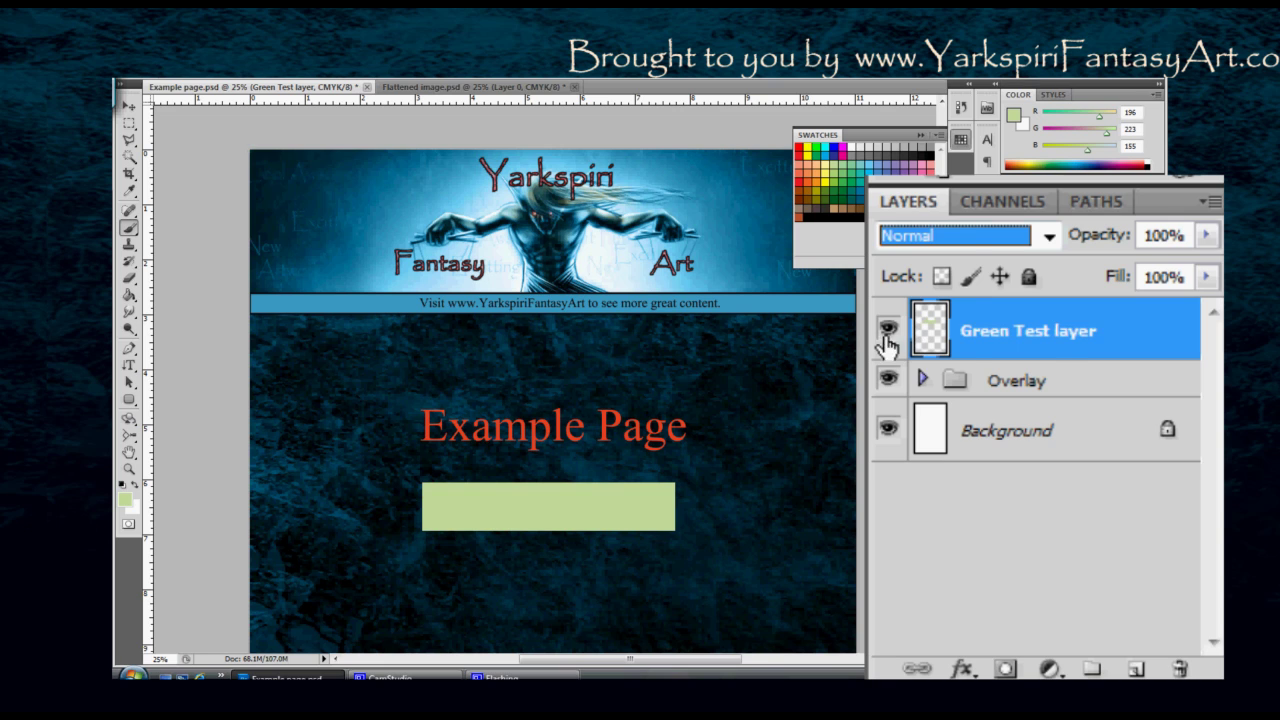
# Step: Examine the blending modes of the Overlay group and the layers inside it, collapse the group and reselect Green Test layer
pyautogui.click(1062, 385)
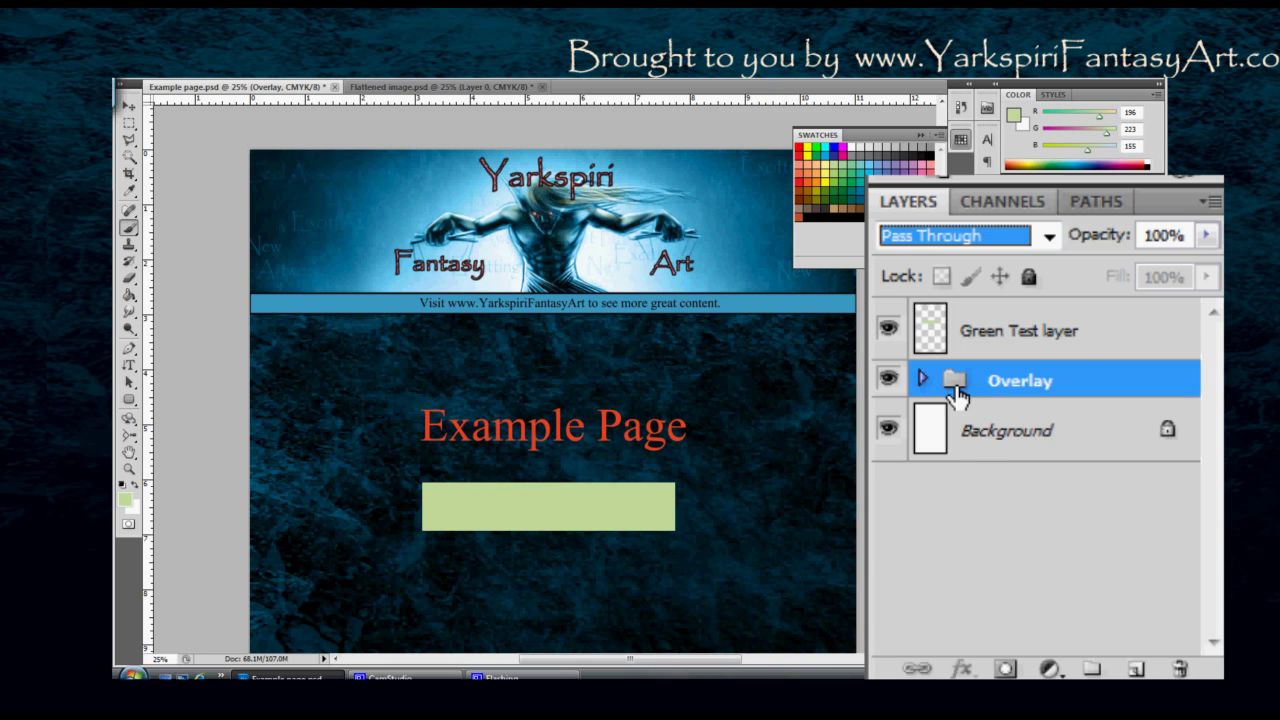
pyautogui.click(922, 378)
pyautogui.click(1005, 425)
pyautogui.click(980, 500)
pyautogui.click(1020, 432)
pyautogui.click(1014, 565)
pyautogui.click(1010, 615)
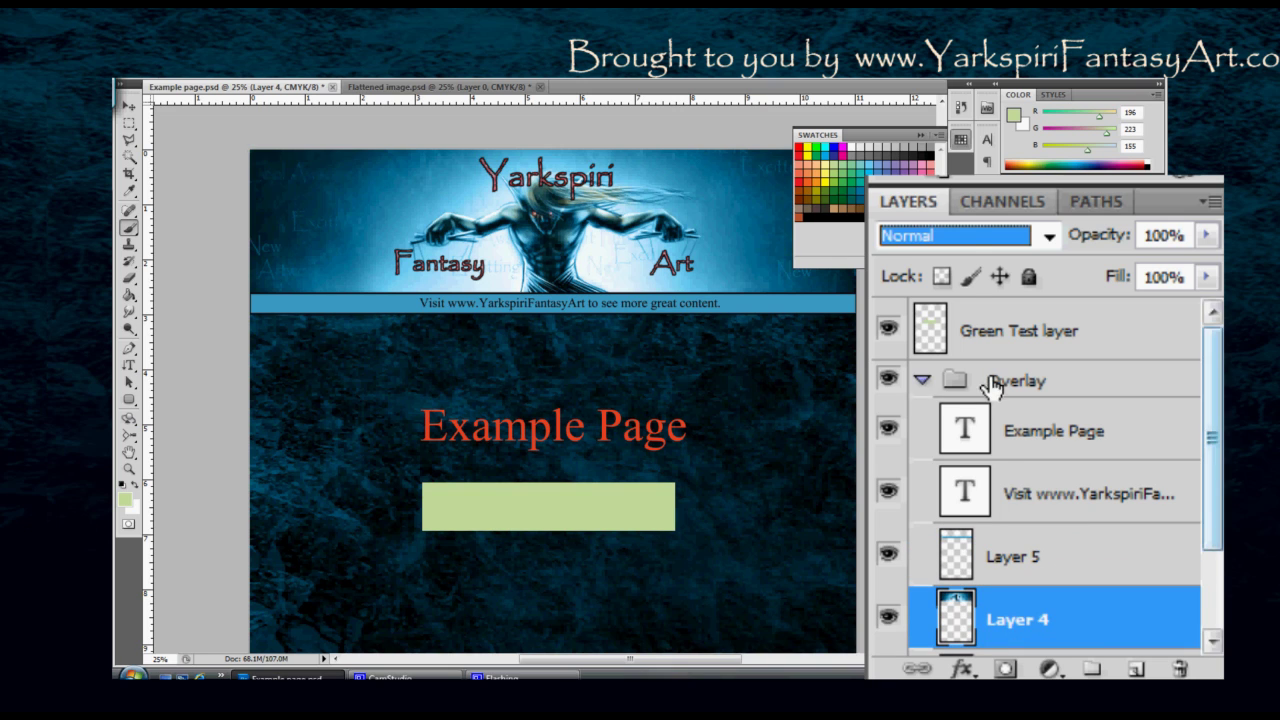
pyautogui.click(922, 379)
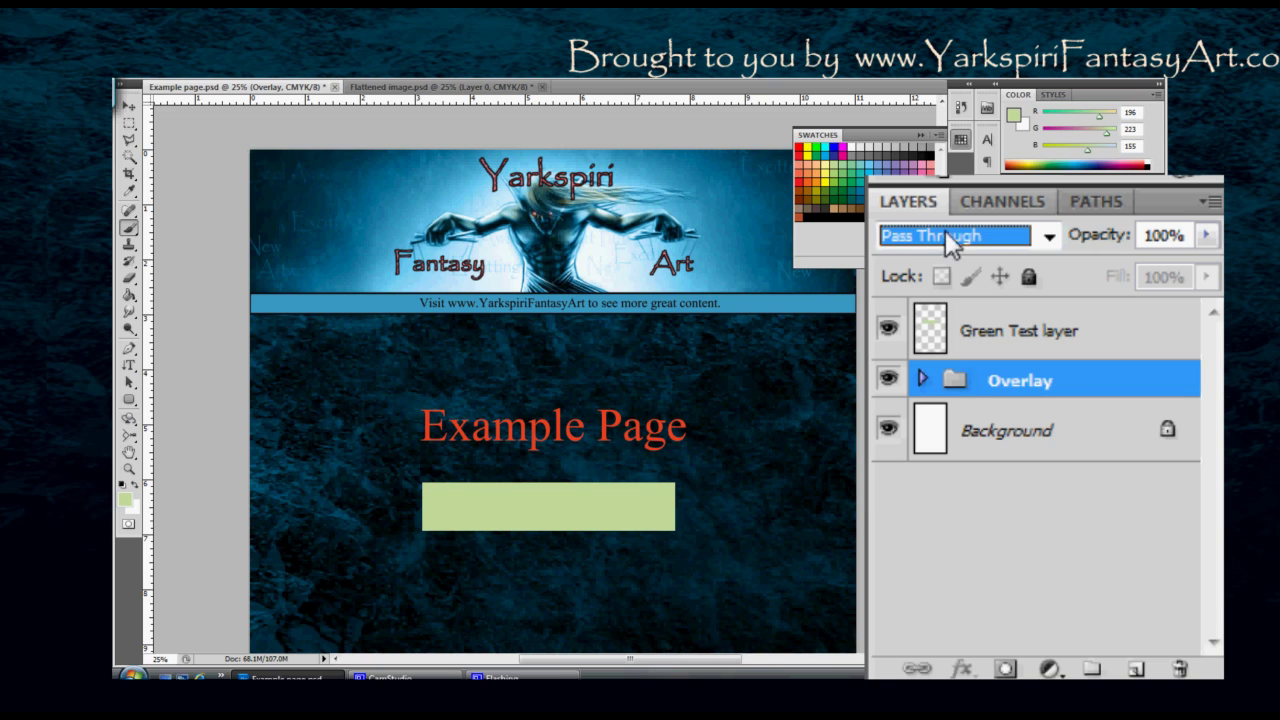
pyautogui.click(972, 340)
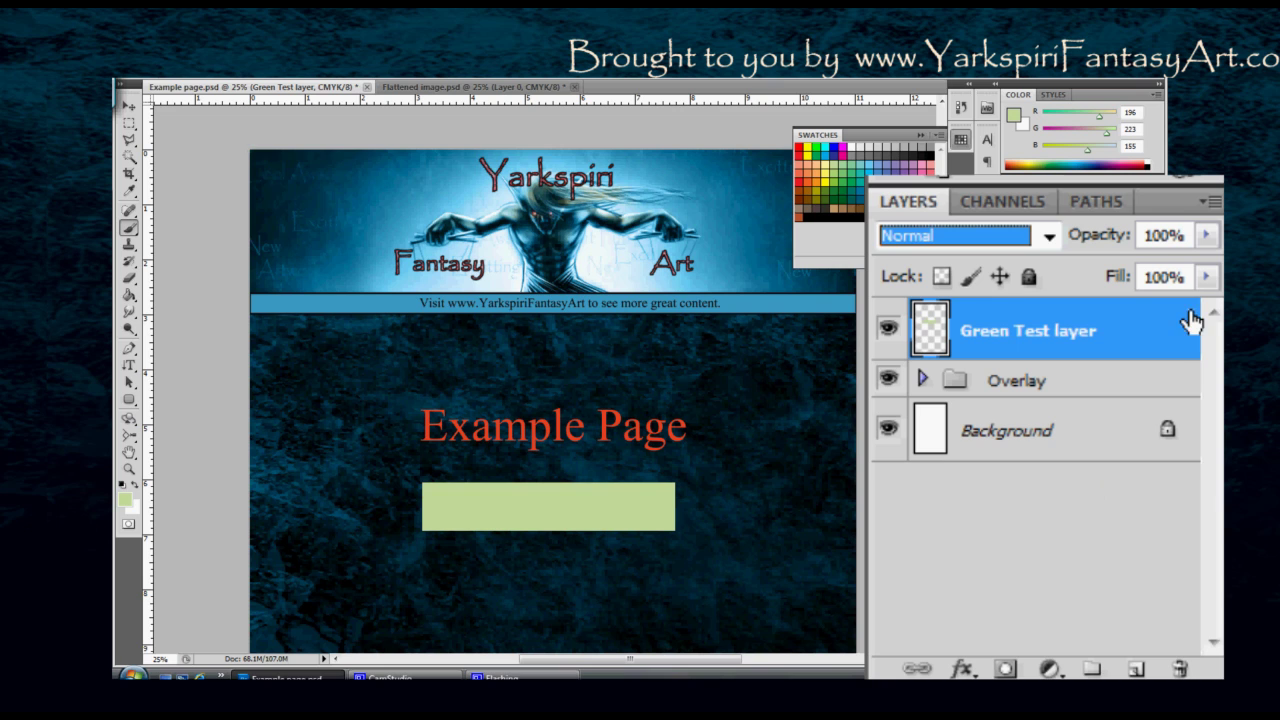
# Step: Lock Green Test layer's position, reset the colours to default black and white, and try to move the green rectangle
pyautogui.click(941, 276)
pyautogui.click(999, 278)
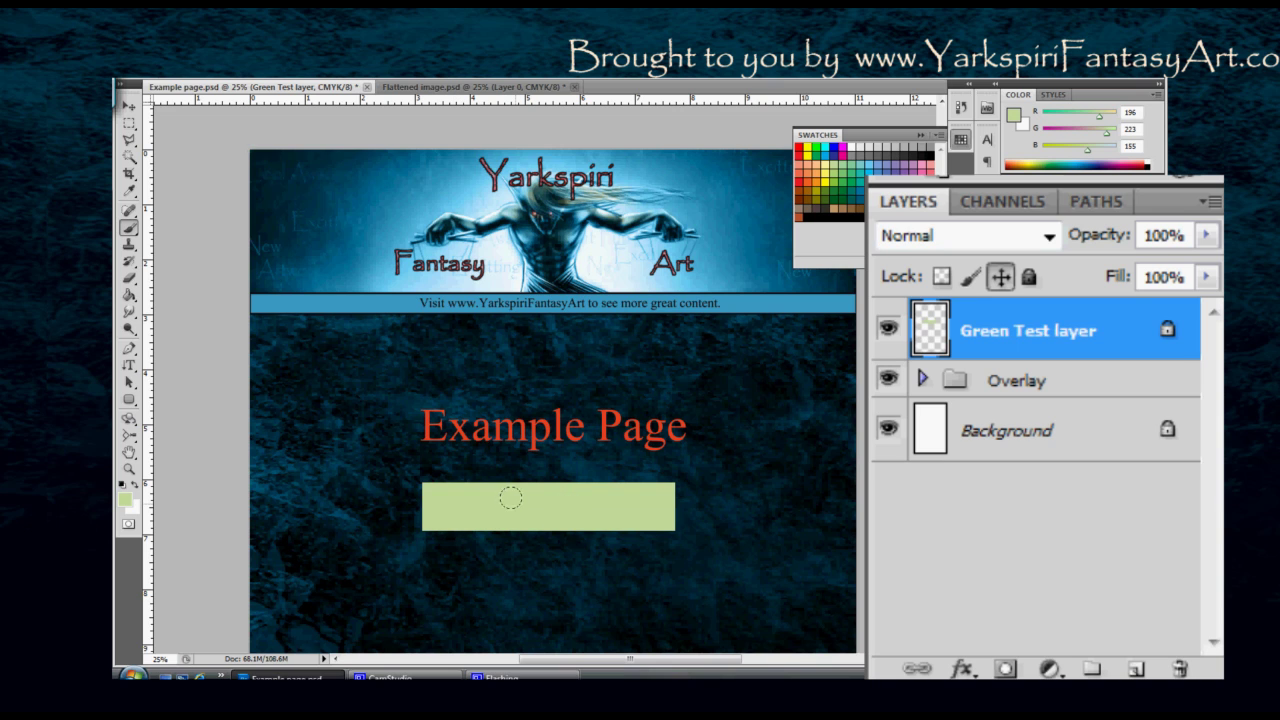
pyautogui.press('d')
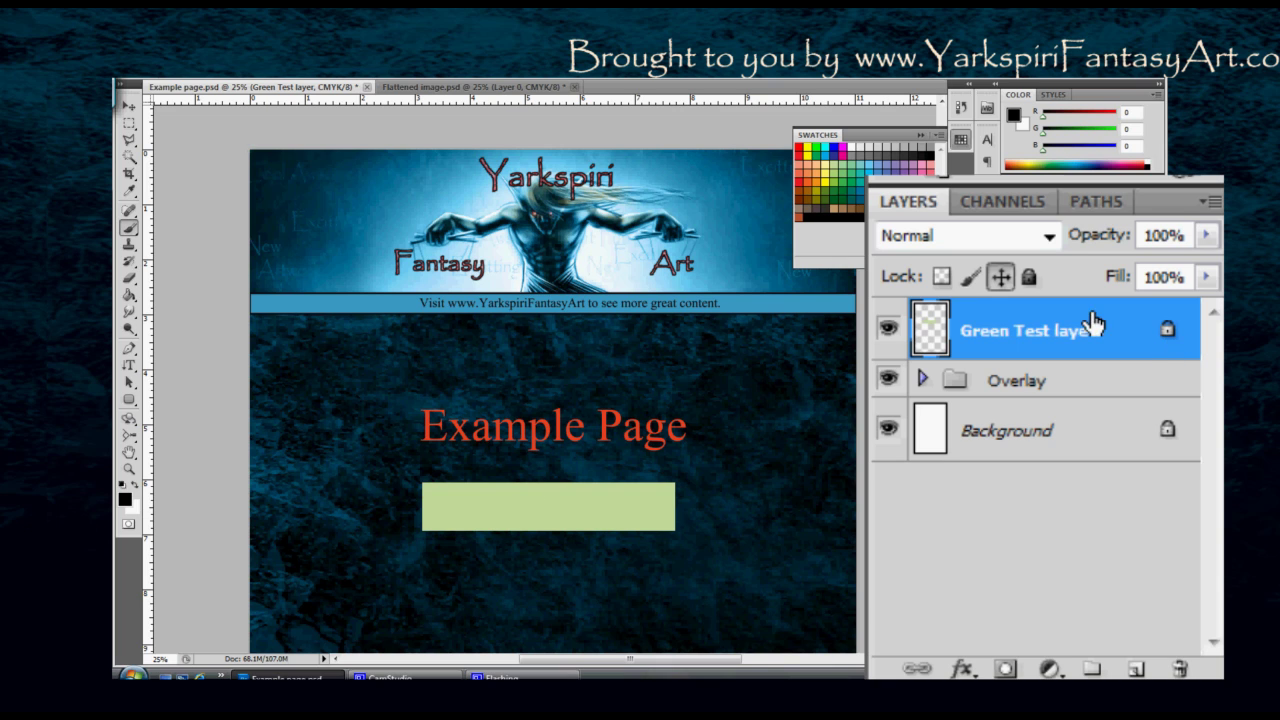
pyautogui.press('v')
pyautogui.click(573, 515)
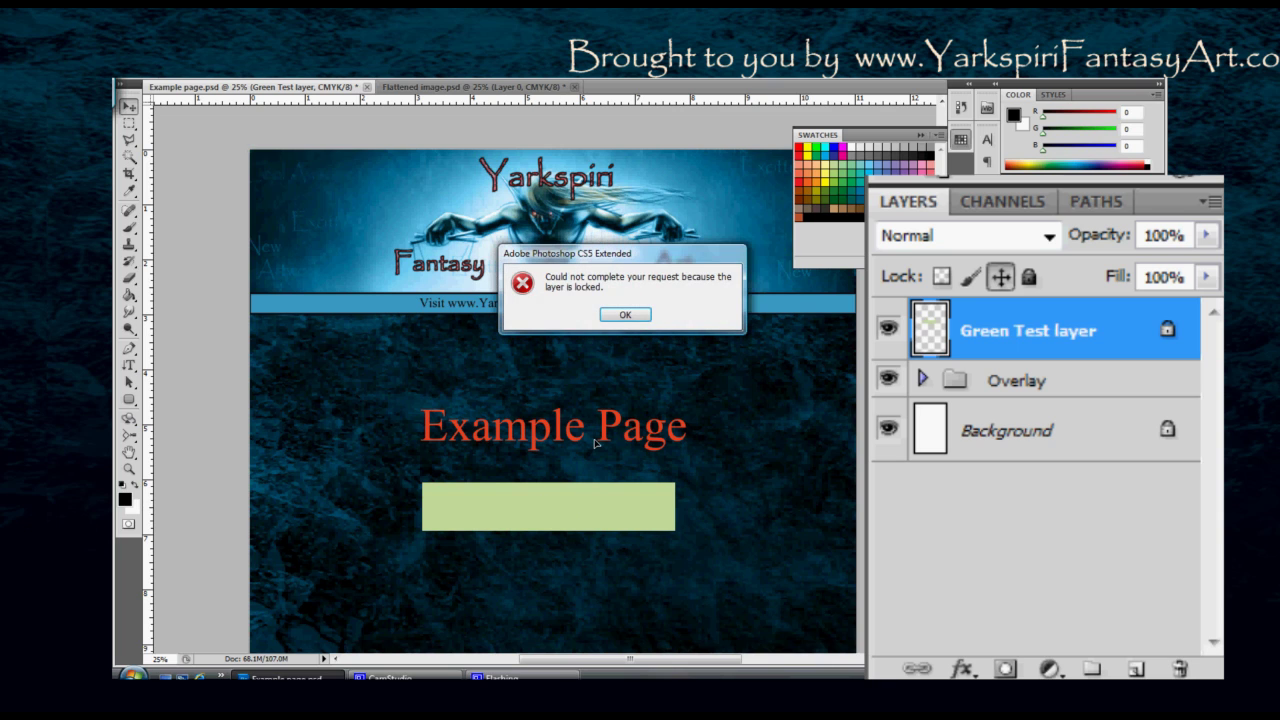
pyautogui.click(624, 315)
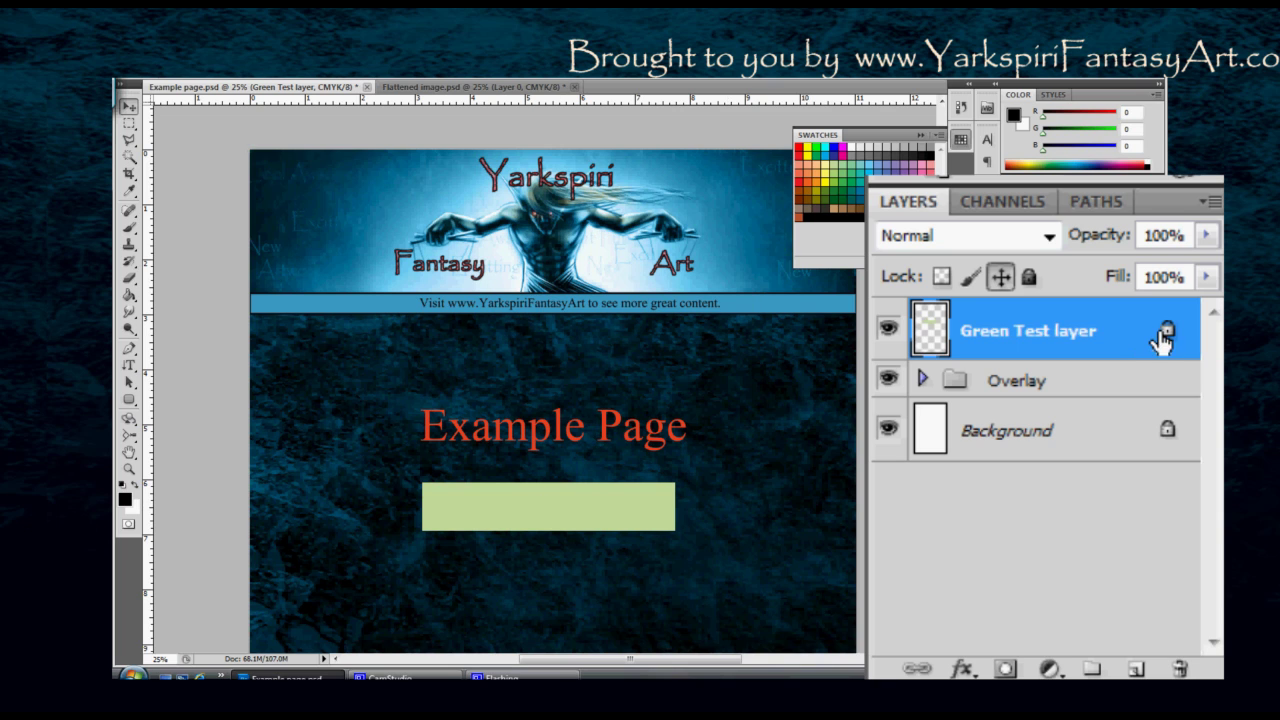
# Step: Brush a black test stroke across the middle of the green rectangle and undo it
pyautogui.press('b')
pyautogui.moveTo(528, 512)
pyautogui.mouseDown()
pyautogui.moveTo(540, 495)
pyautogui.moveTo(584, 508)
pyautogui.mouseUp()
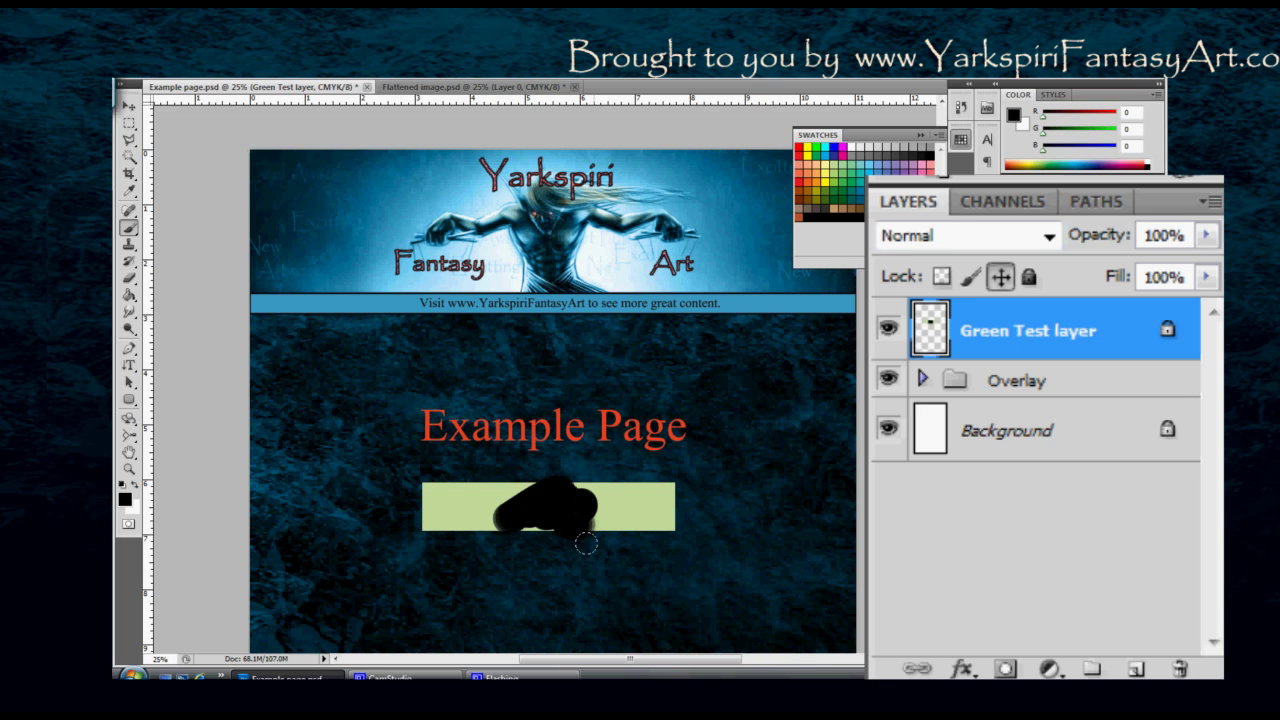
pyautogui.hotkey('ctrl', 'z')
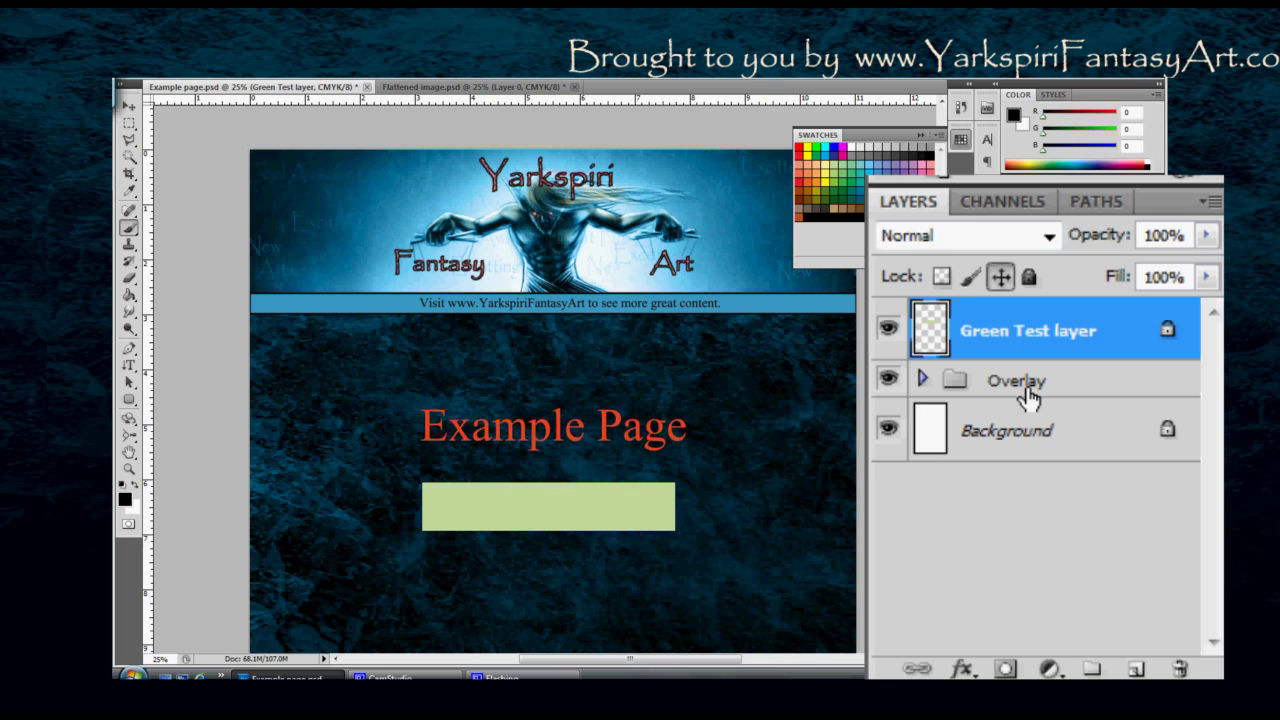
# Step: Add a layer mask to Green Test layer, then try a black brush stroke on it and undo the stroke
pyautogui.click(1006, 668)
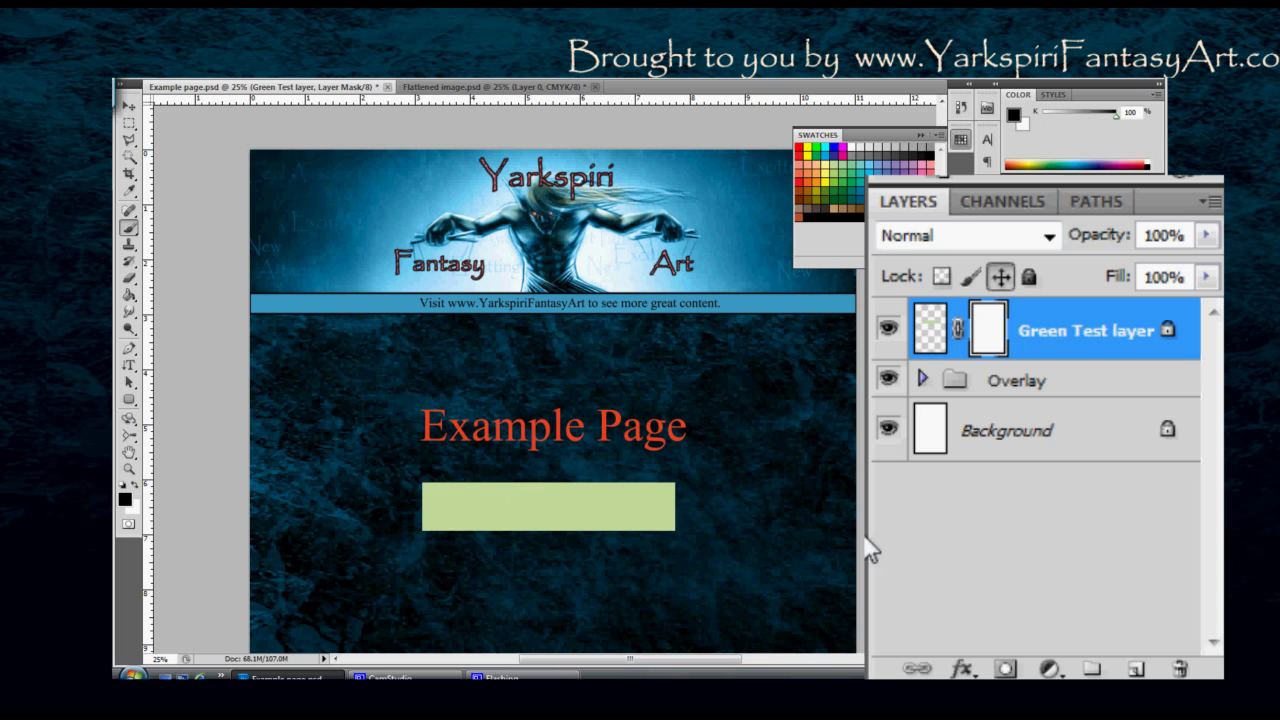
pyautogui.moveTo(495, 510); pyautogui.dragTo(565, 508)
pyautogui.hotkey('ctrl', 'z')
# Step: Replace Green Test layer's position lock with the image pixels lock, move the green rectangle and undo the move
pyautogui.click(1002, 284)
pyautogui.click(970, 278)
pyautogui.press('v')
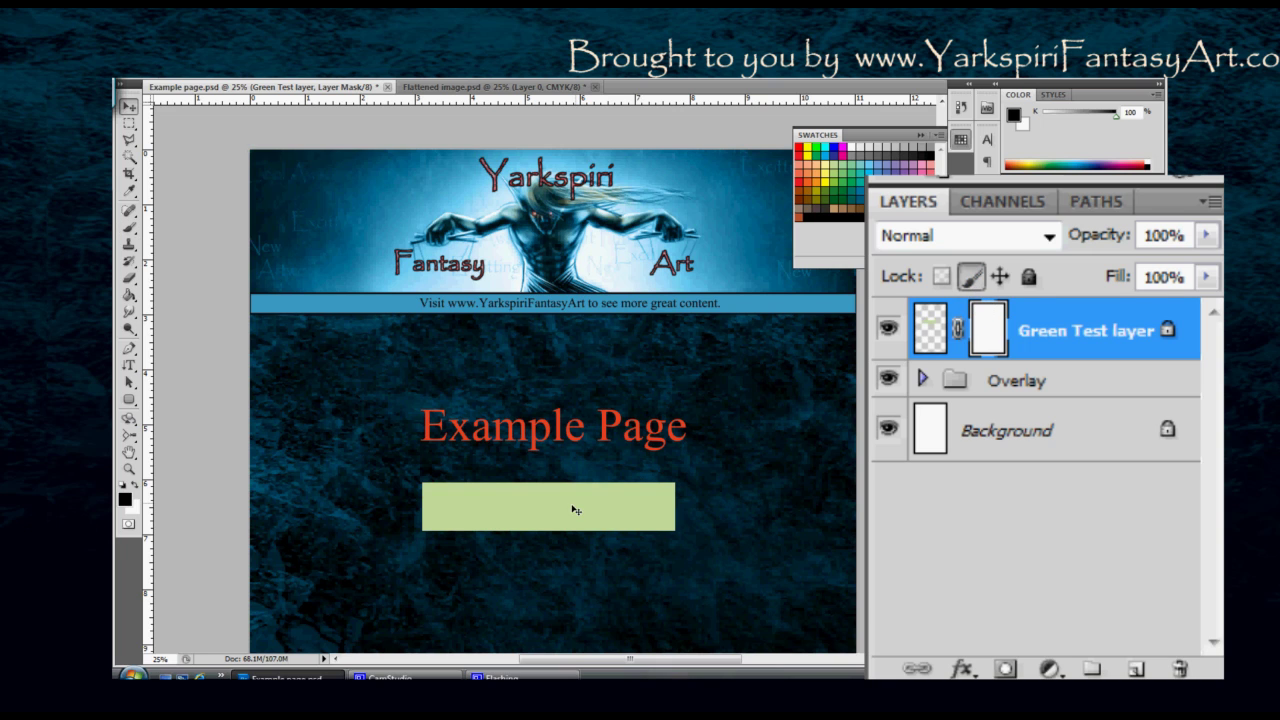
pyautogui.moveTo(533, 510); pyautogui.dragTo(587, 505)
pyautogui.hotkey('ctrl', 'z')
# Step: Try black brush strokes on Green Test layer's mask while its image pixels are locked, undoing each stroke
pyautogui.press('b')
pyautogui.moveTo(570, 506); pyautogui.dragTo(589, 498)
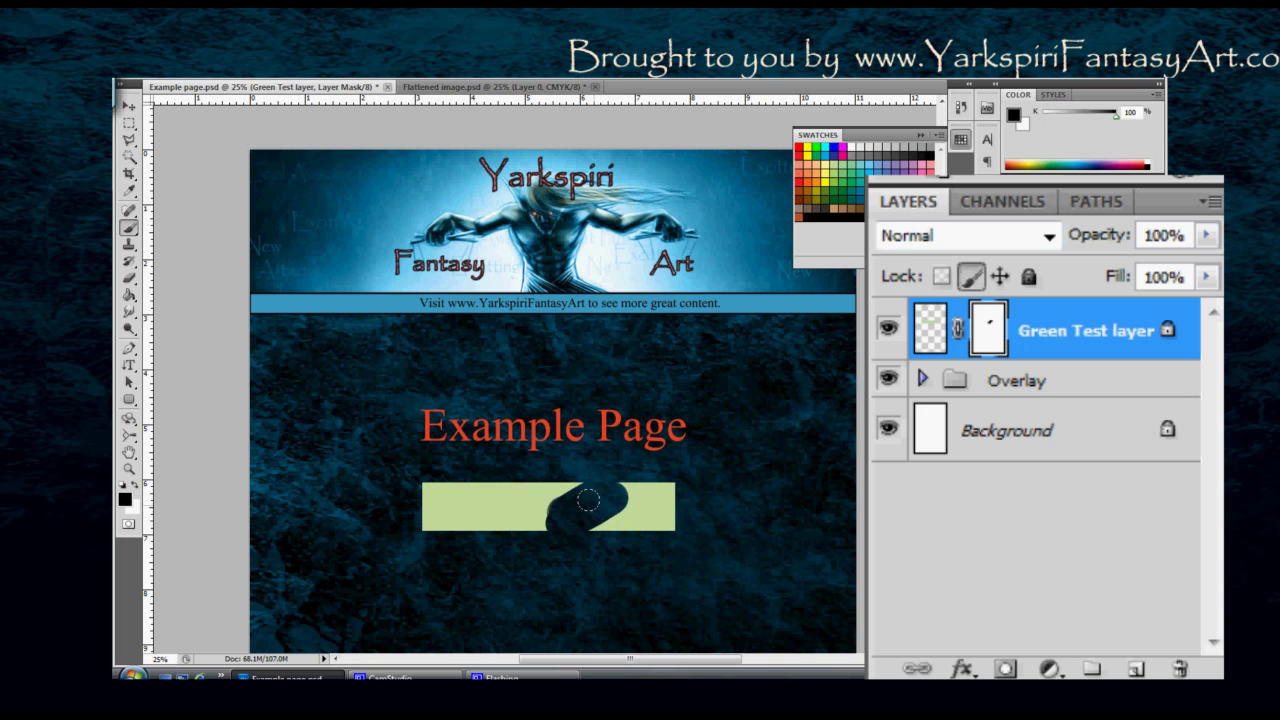
pyautogui.hotkey('ctrl', 'z')
pyautogui.click(940, 328)
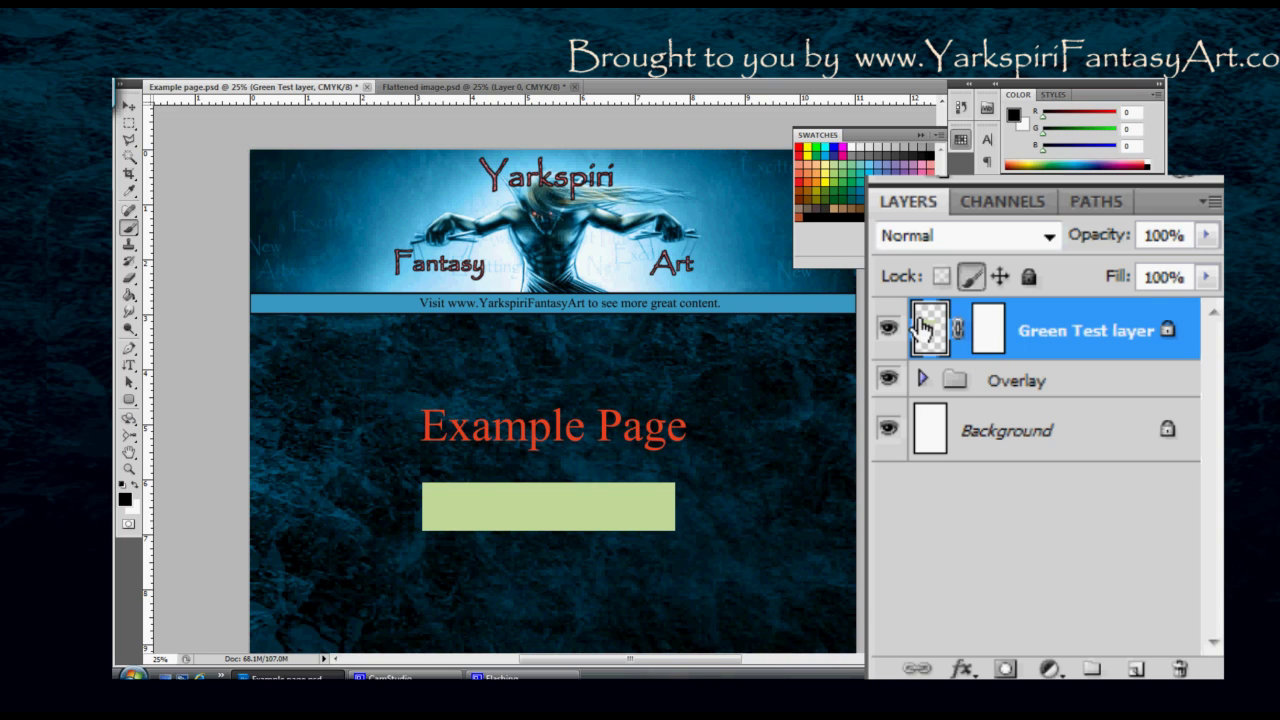
pyautogui.click(987, 338)
pyautogui.moveTo(564, 507)
pyautogui.mouseDown()
pyautogui.moveTo(595, 496)
pyautogui.moveTo(613, 518)
pyautogui.mouseUp()
pyautogui.hotkey('ctrl', 'z')
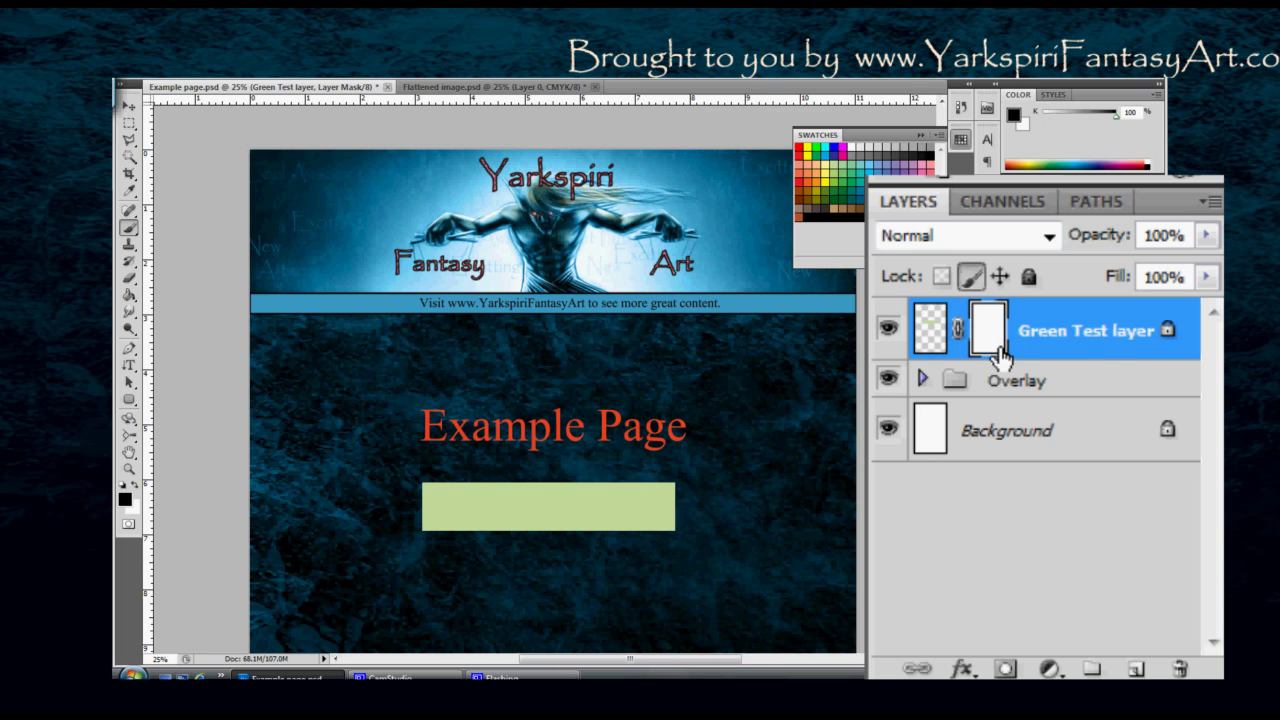
# Step: Try the transparent pixels and position locks on Green Test layer and leave the layer with all locks removed
pyautogui.click(970, 277)
pyautogui.click(969, 278)
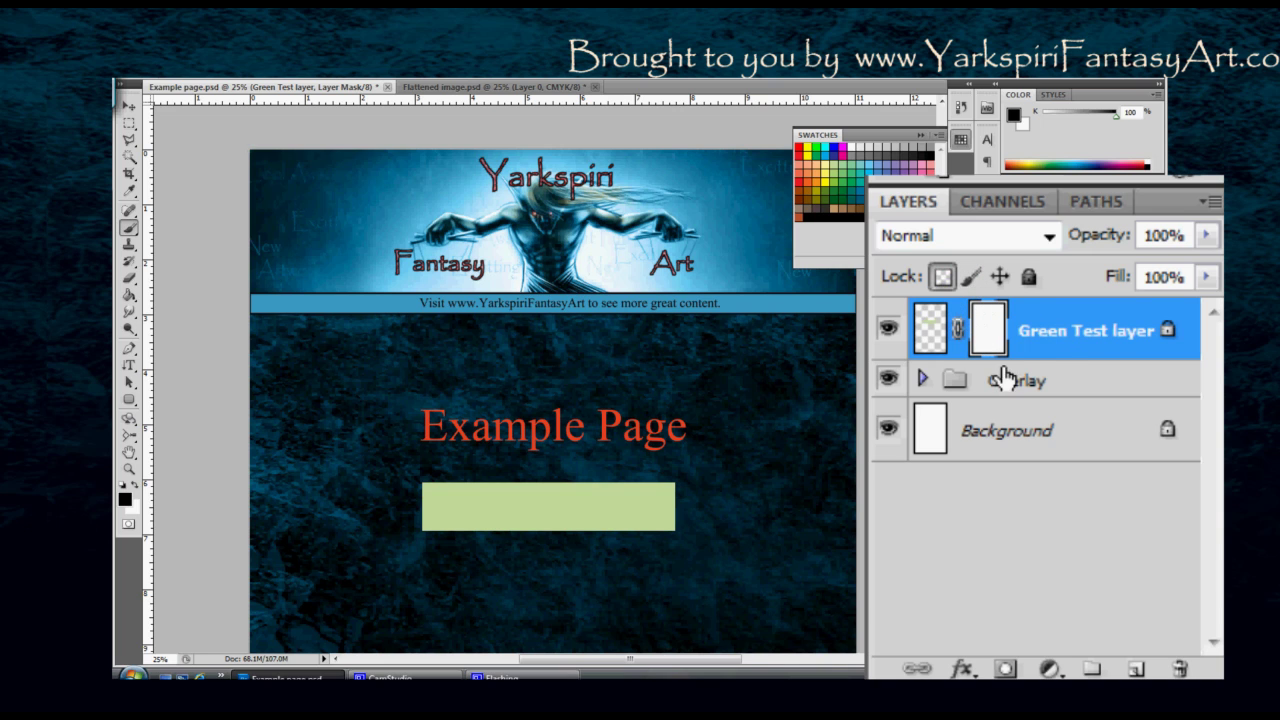
pyautogui.click(943, 278)
pyautogui.click(999, 277)
pyautogui.click(942, 277)
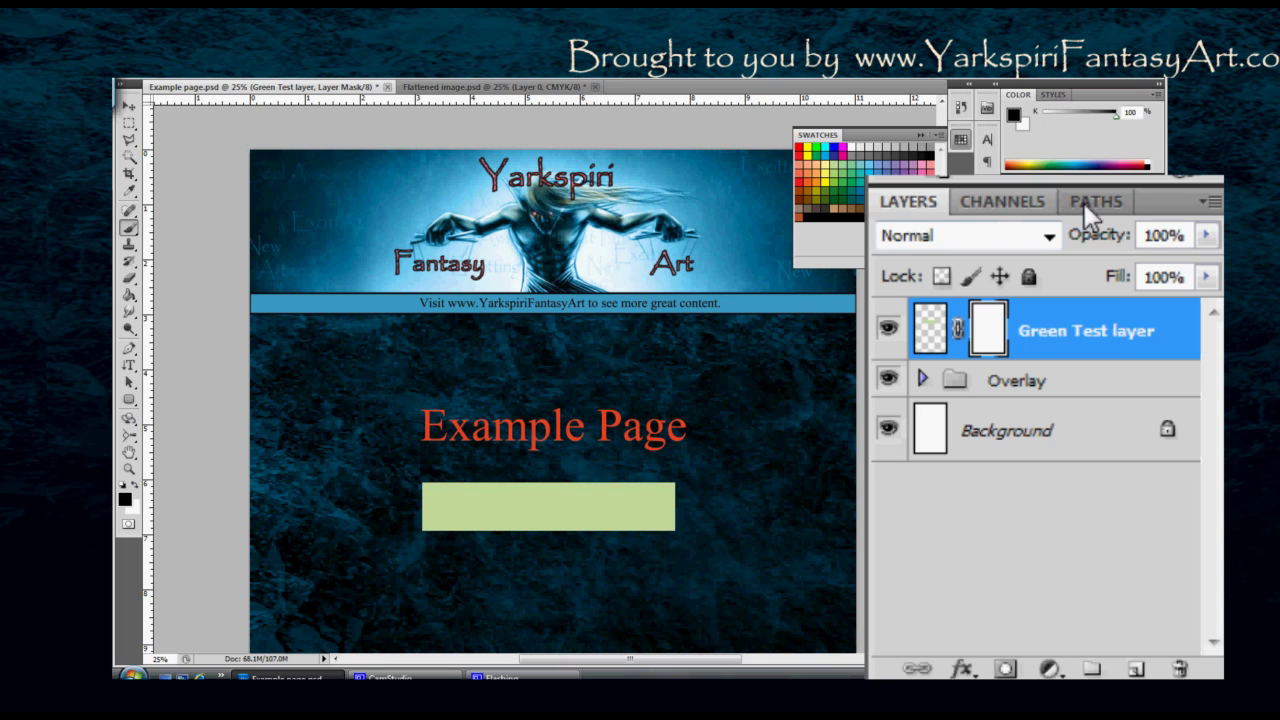
# Step: Check the channels including Green Test layer's mask, and paint black on the mask to hide most of the green rectangle except its right end
pyautogui.click(1010, 212)
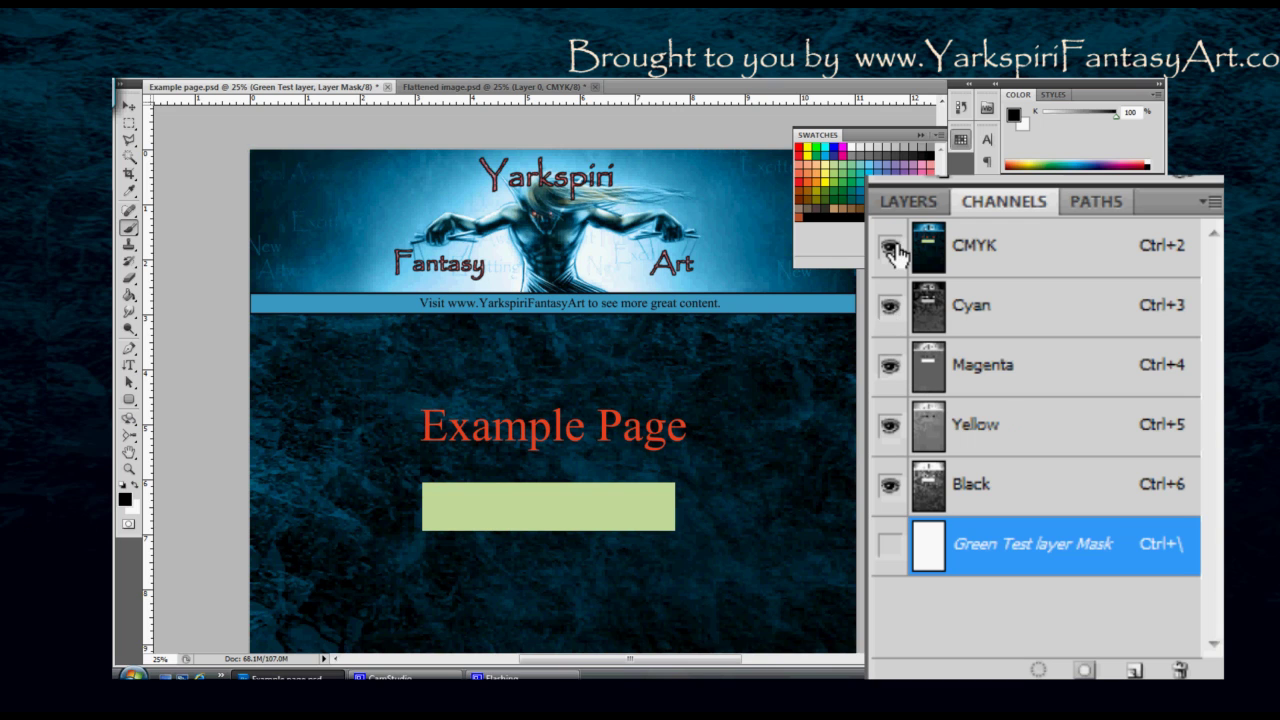
pyautogui.click(910, 201)
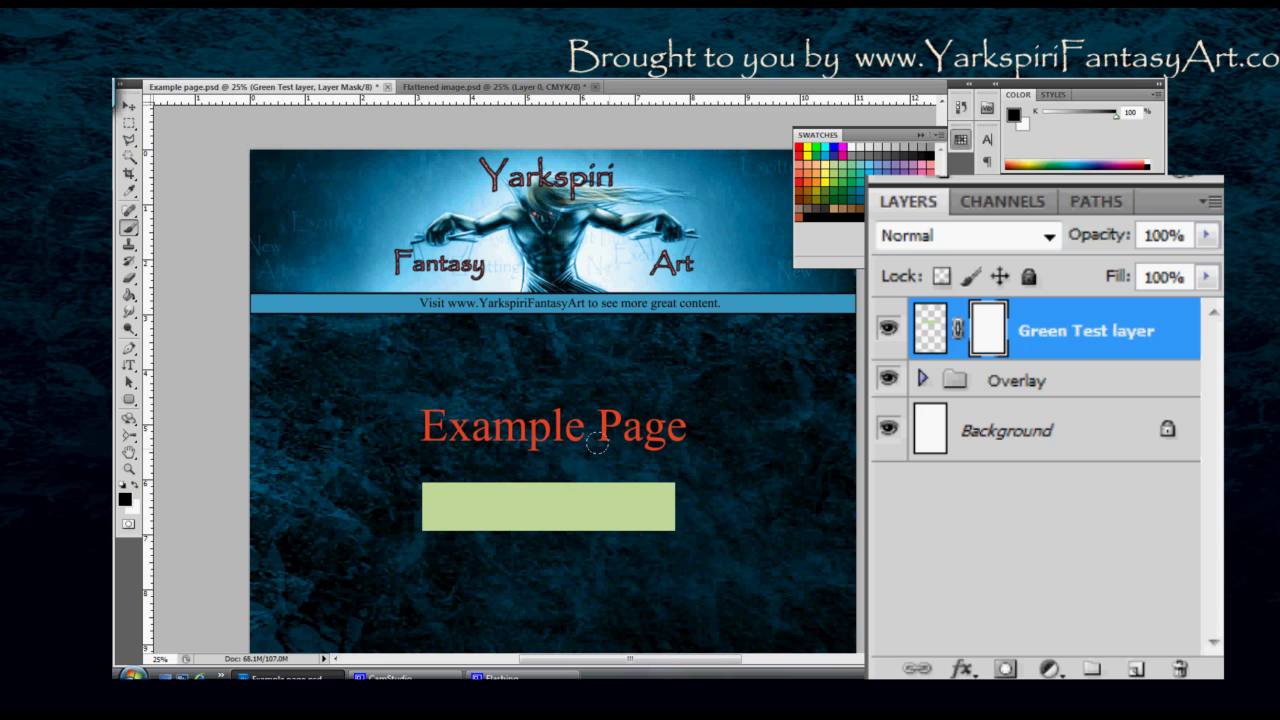
pyautogui.moveTo(466, 482)
pyautogui.mouseDown()
pyautogui.moveTo(439, 504)
pyautogui.moveTo(506, 527)
pyautogui.moveTo(583, 518)
pyautogui.mouseUp()
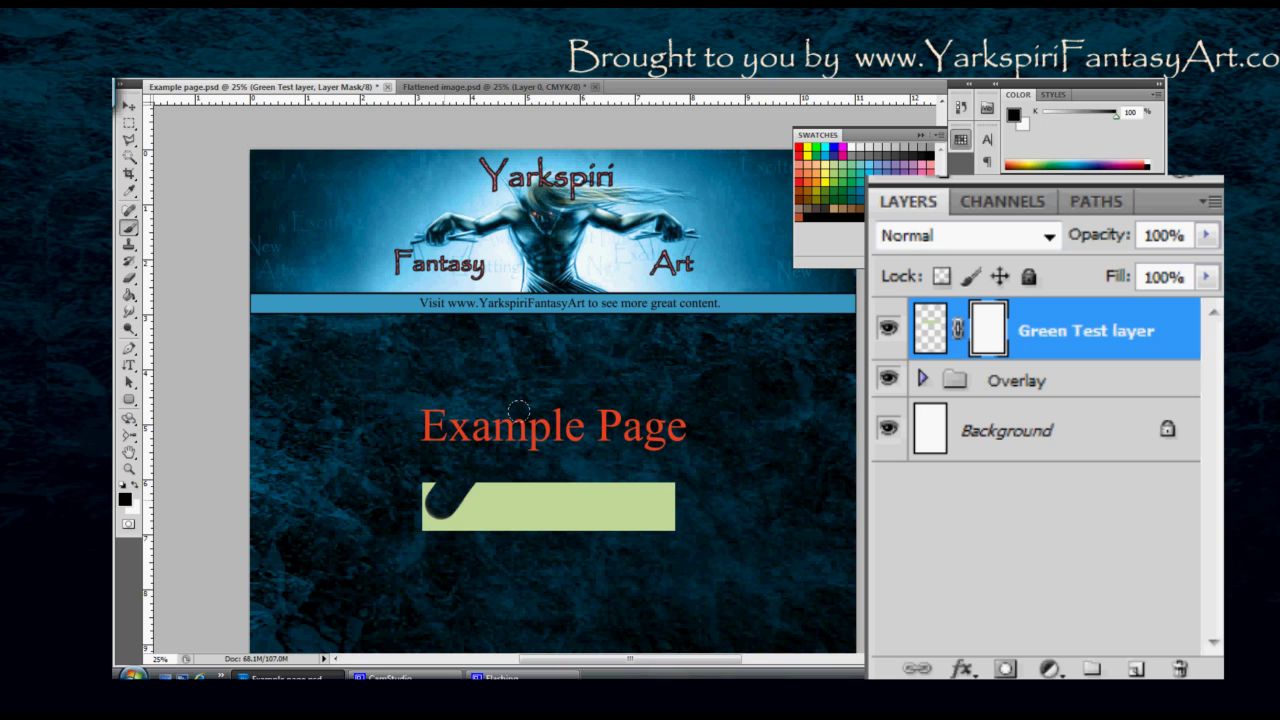
# Step: Examine the painted mask among the channels and select individual colour channels in turn, ending on Yellow
pyautogui.click(1002, 201)
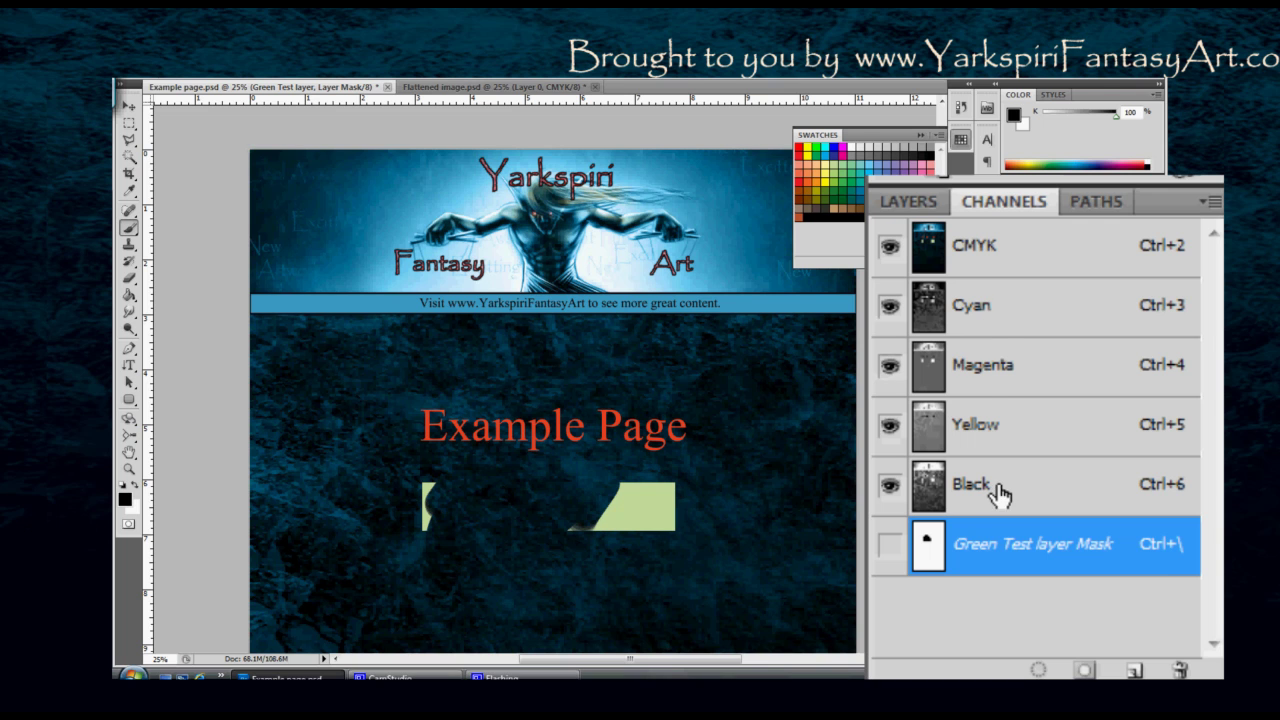
pyautogui.hotkey('ctrl', '3')
pyautogui.hotkey('ctrl', '6')
pyautogui.hotkey('ctrl', '3')
pyautogui.hotkey('ctrl', '5')
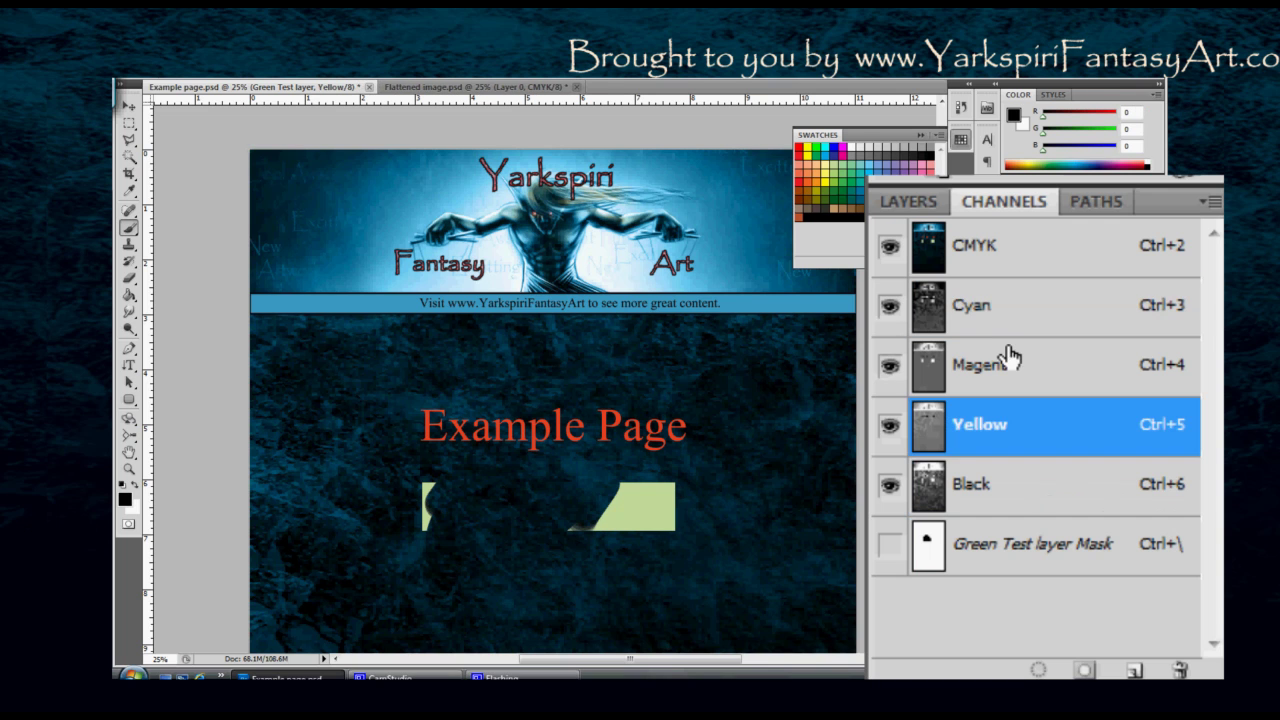
# Step: Preview the image with the Cyan, Magenta and Yellow channels hidden, and show all the colour channels again
pyautogui.click(890, 306)
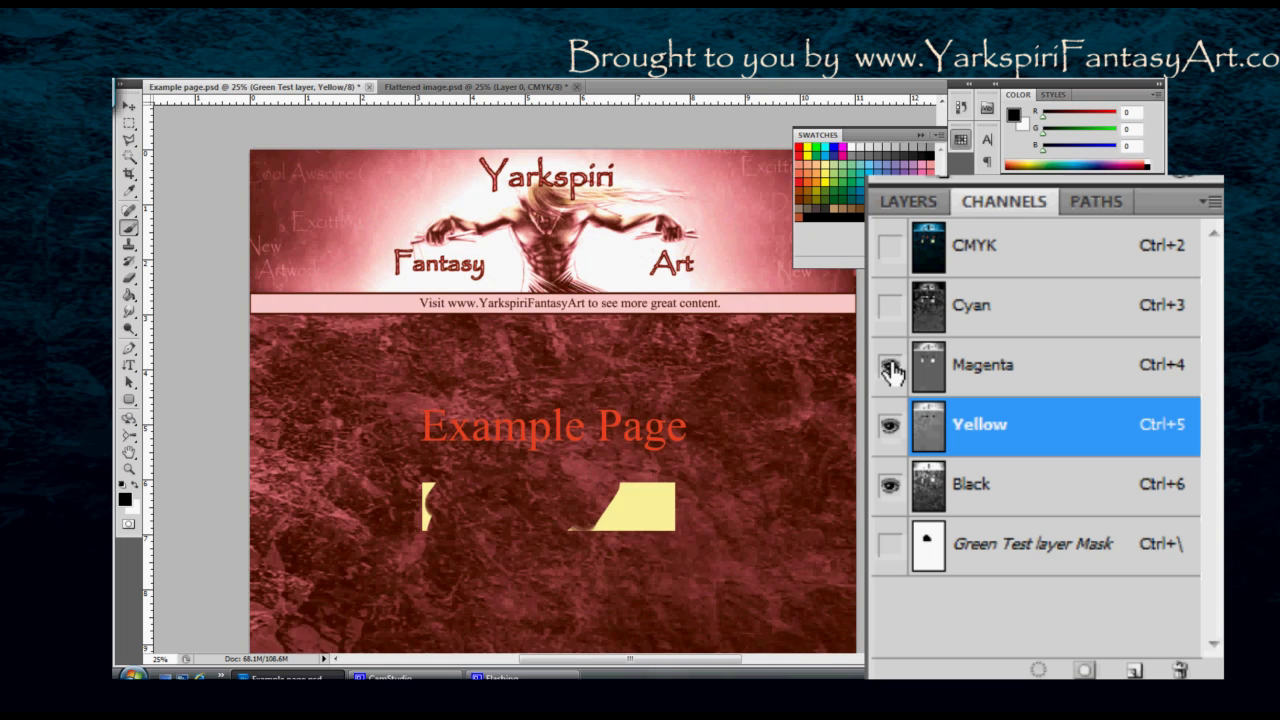
pyautogui.click(890, 366)
pyautogui.click(890, 424)
pyautogui.click(890, 424)
pyautogui.click(890, 424)
pyautogui.click(890, 424)
pyautogui.click(890, 366)
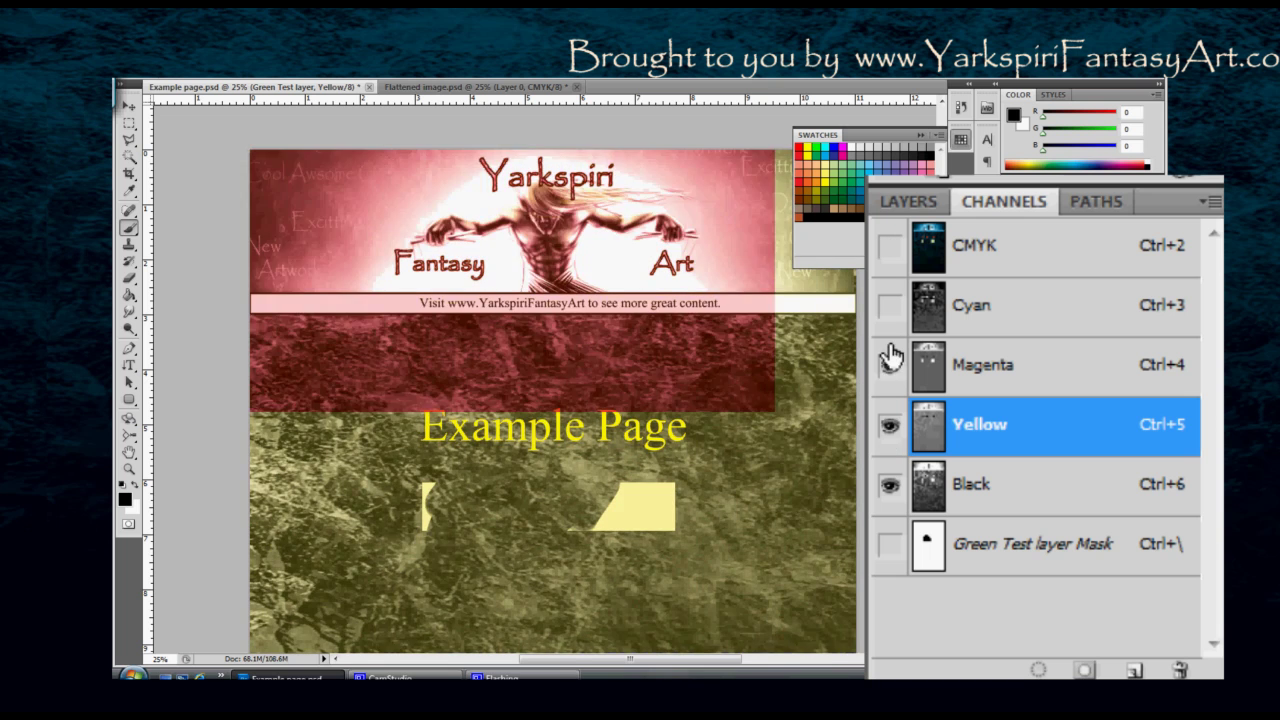
pyautogui.click(890, 306)
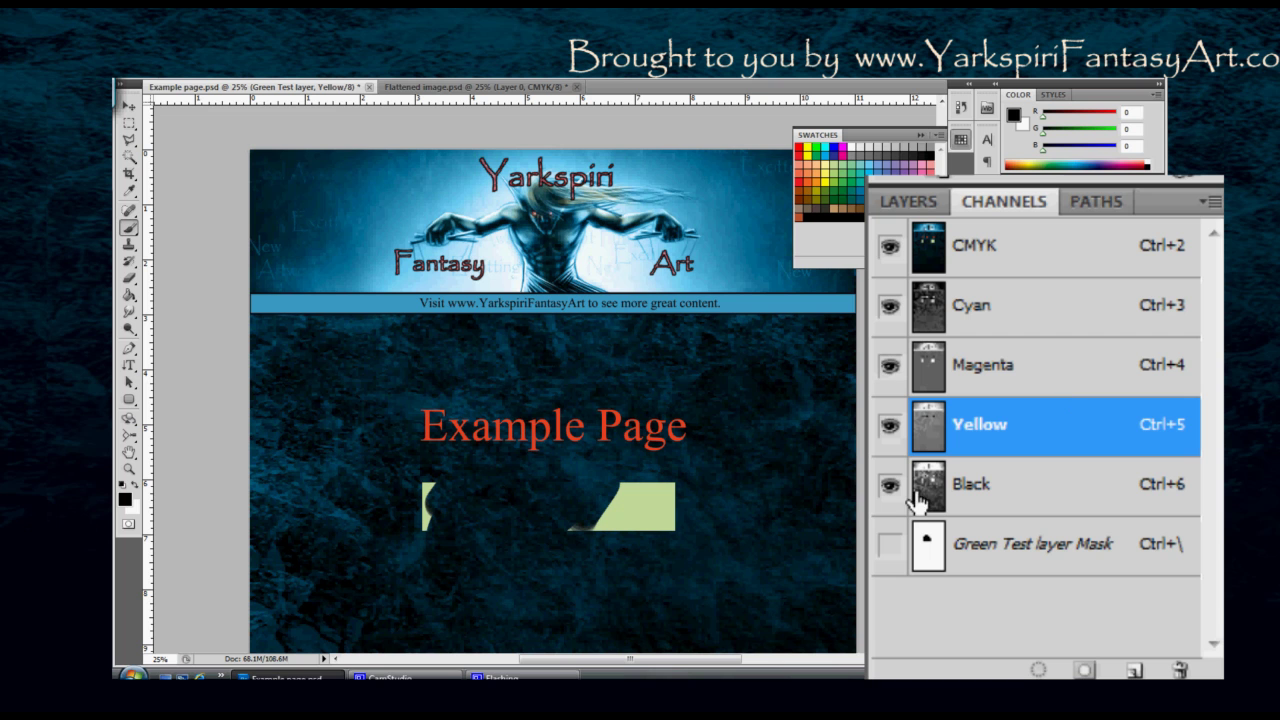
# Step: Hide the Cyan, Magenta and Yellow channels to view Black alone, and restore the full CMYK composite
pyautogui.click(890, 306)
pyautogui.click(890, 366)
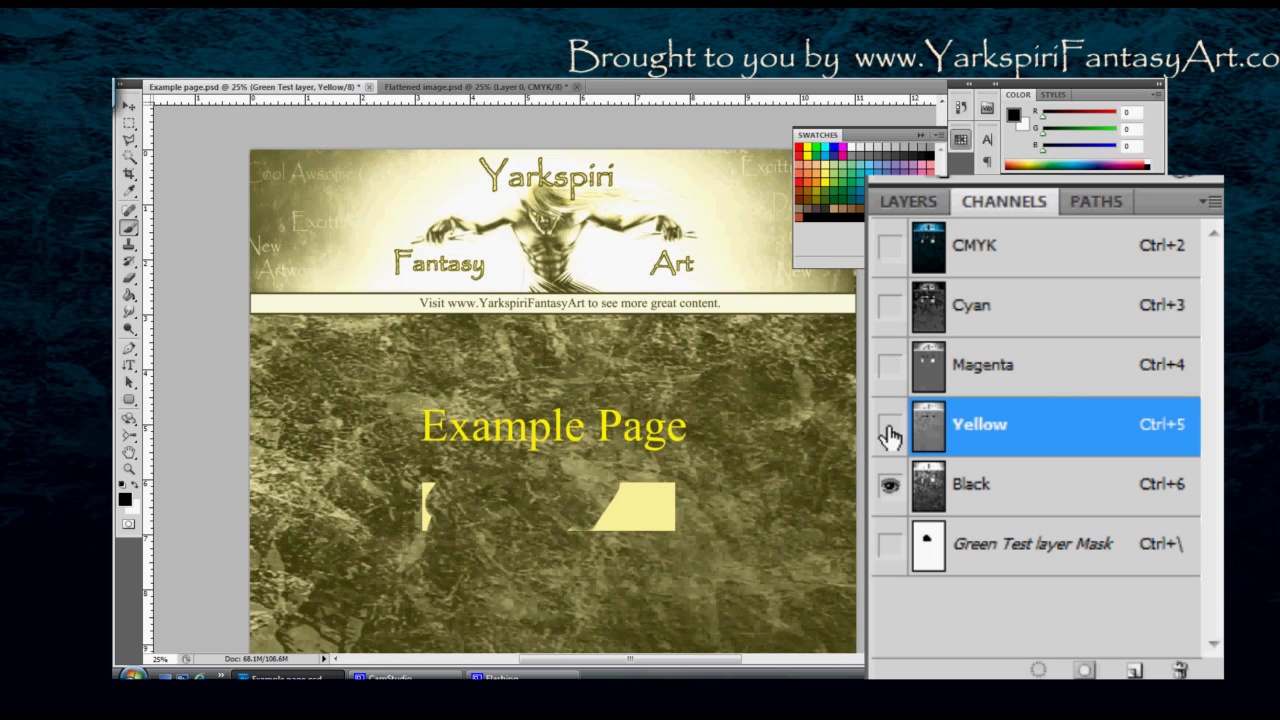
pyautogui.click(890, 424)
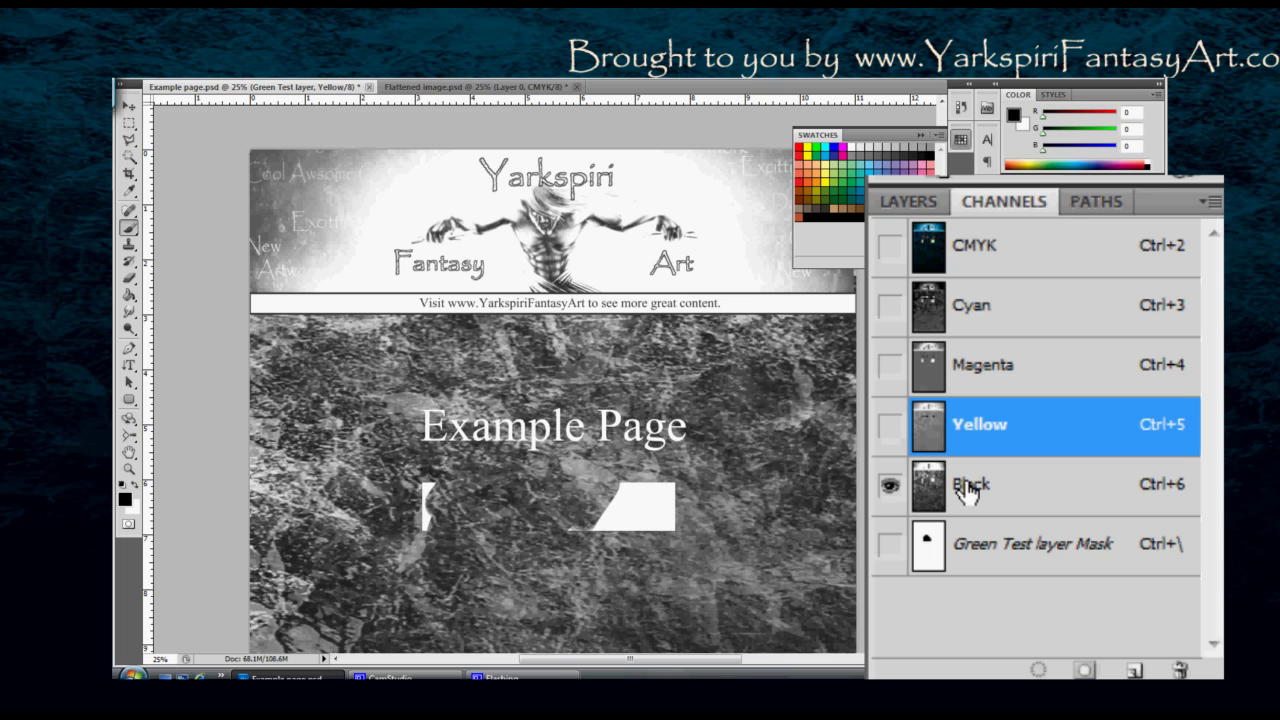
pyautogui.click(890, 247)
pyautogui.click(889, 306)
pyautogui.click(890, 247)
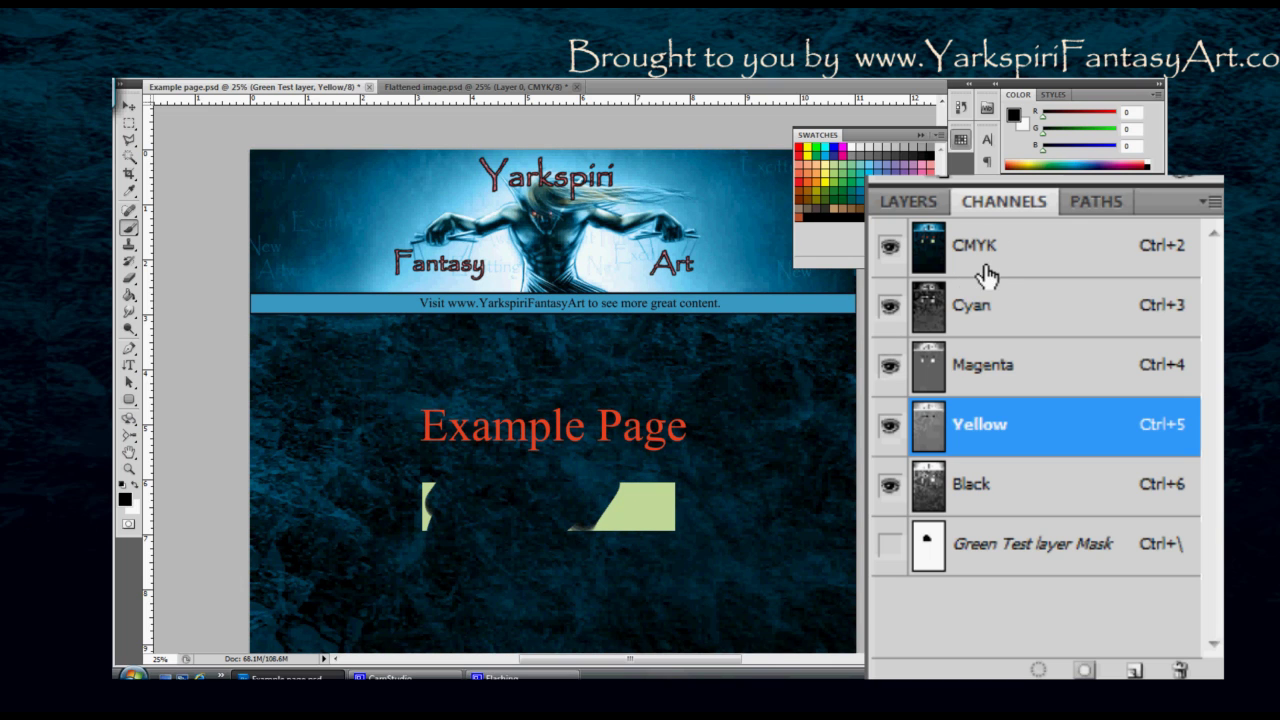
# Step: View the document's paths and return to the layer list
pyautogui.click(1090, 203)
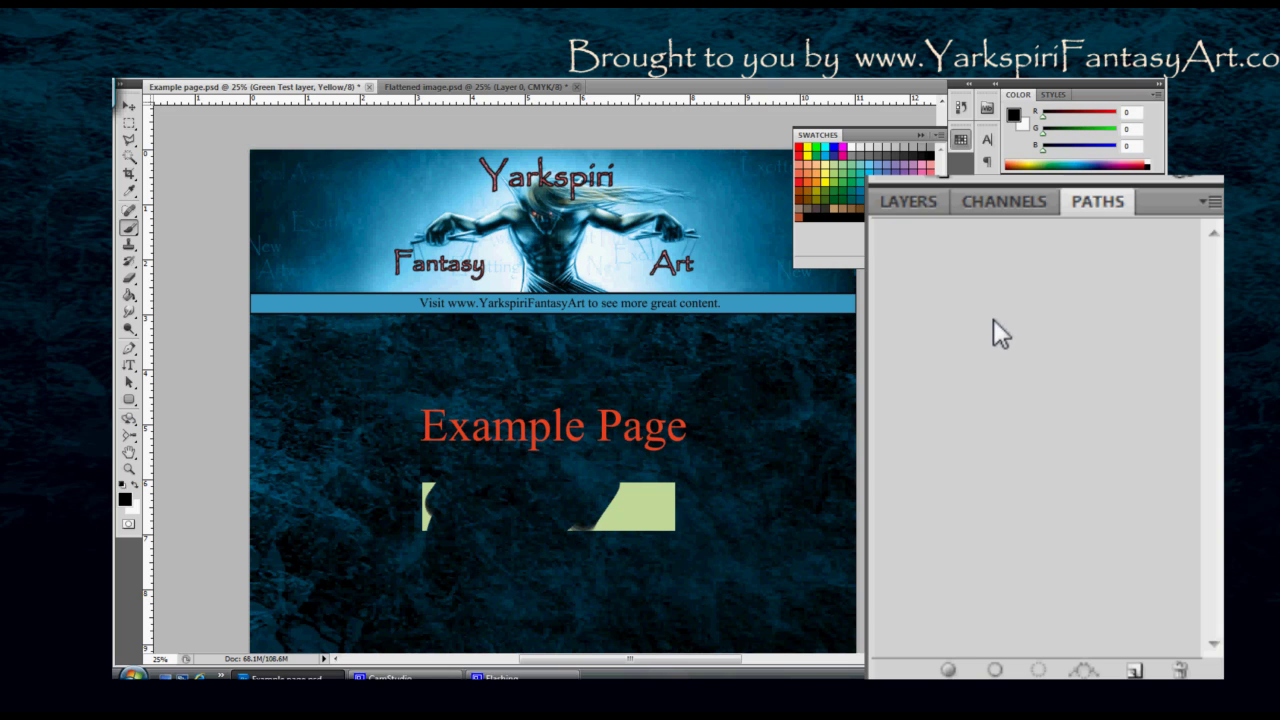
pyautogui.click(906, 202)
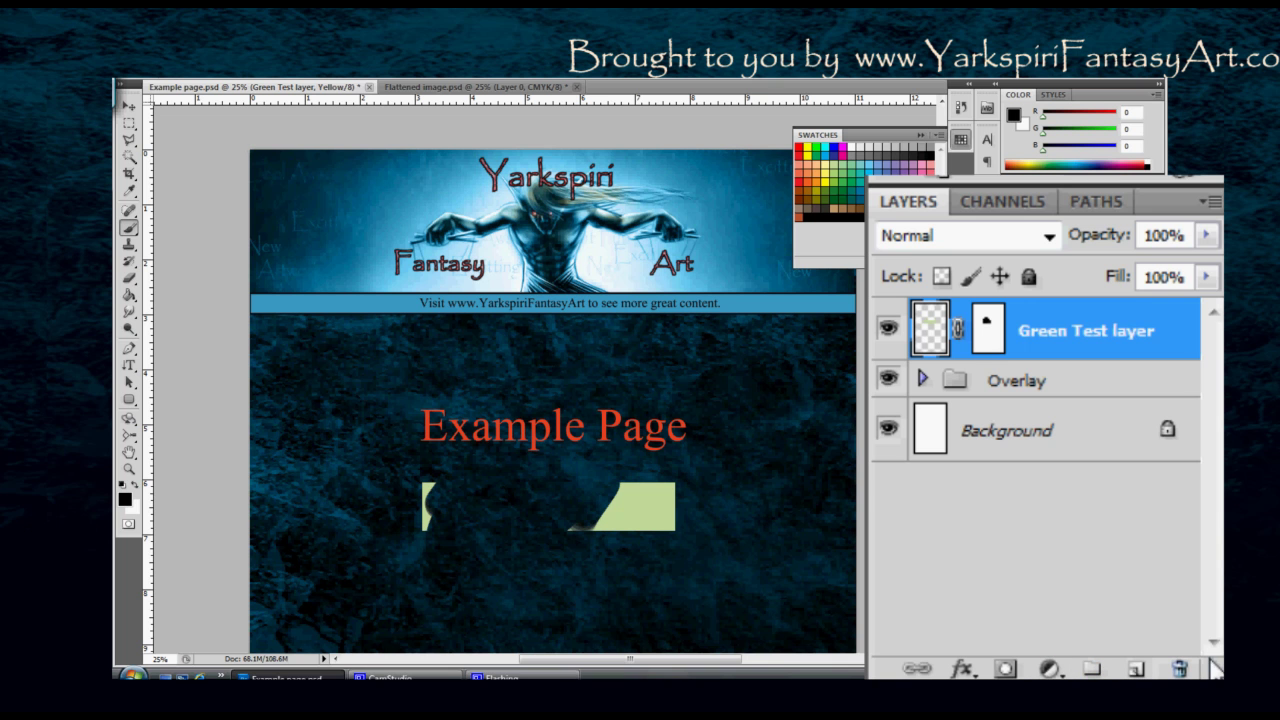
pyautogui.click(1095, 543)
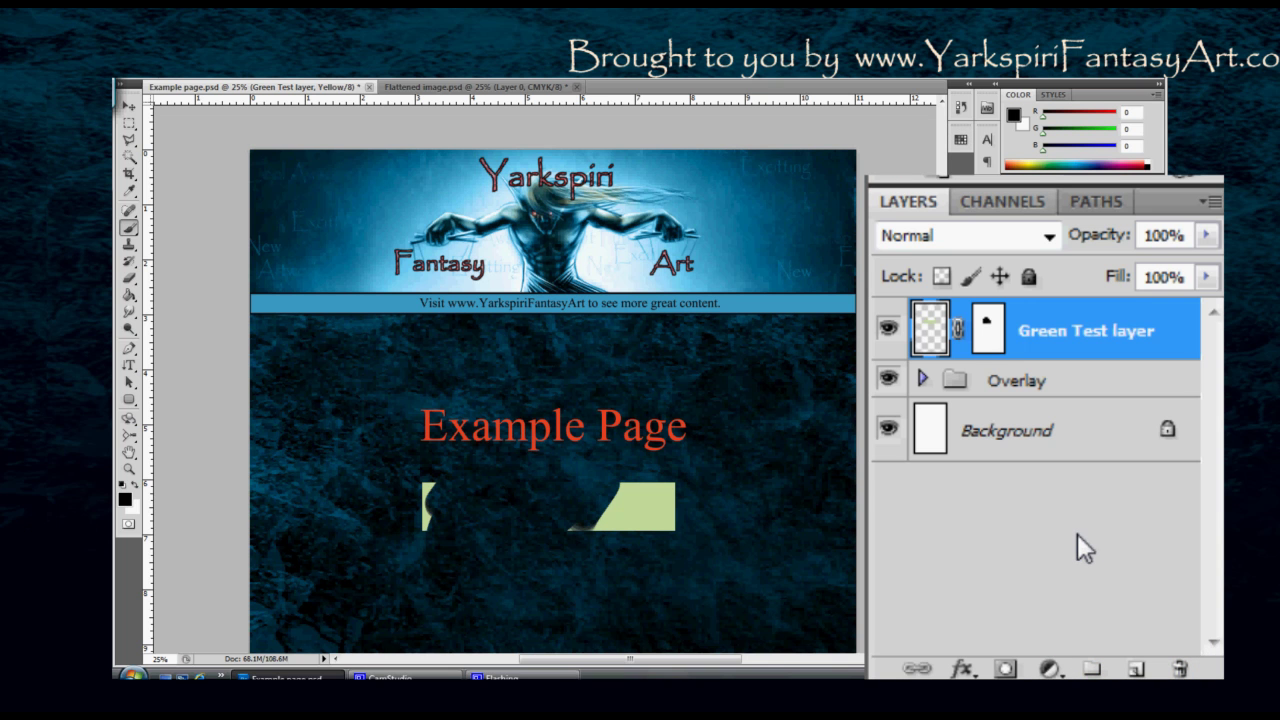